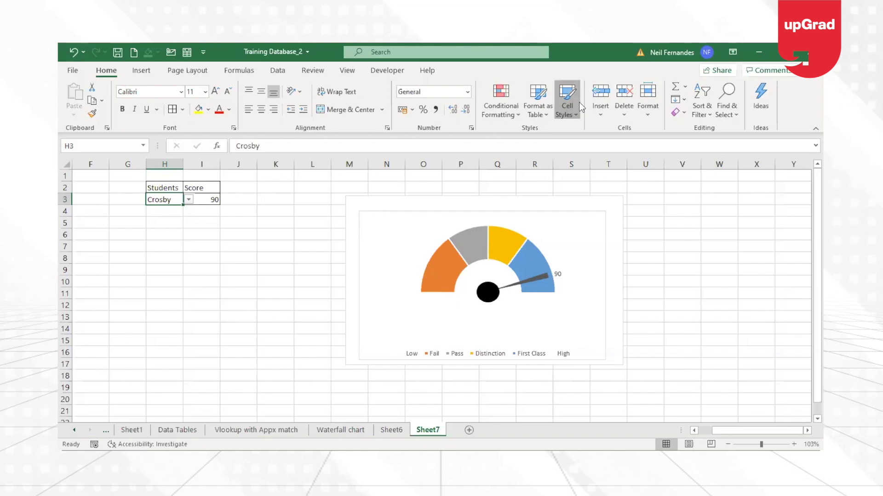
pyautogui.click(580, 107)
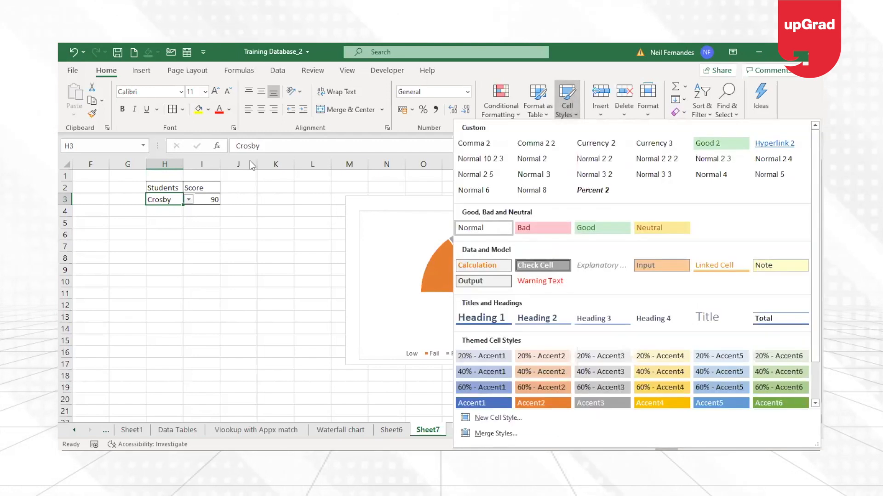
pyautogui.click(282, 287)
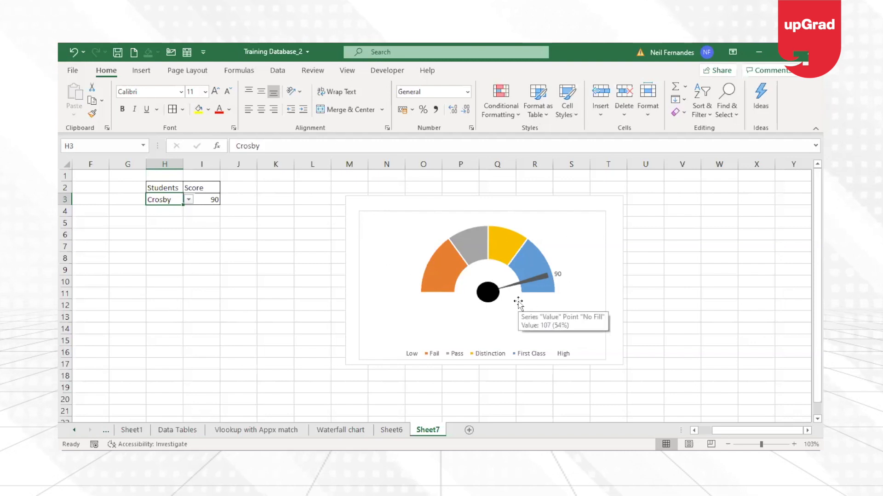
# - Examine the Students and Score cells beside the gauge chart, including the VLOOKUP formula in I3
pyautogui.click(173, 187)
pyautogui.press('Down')
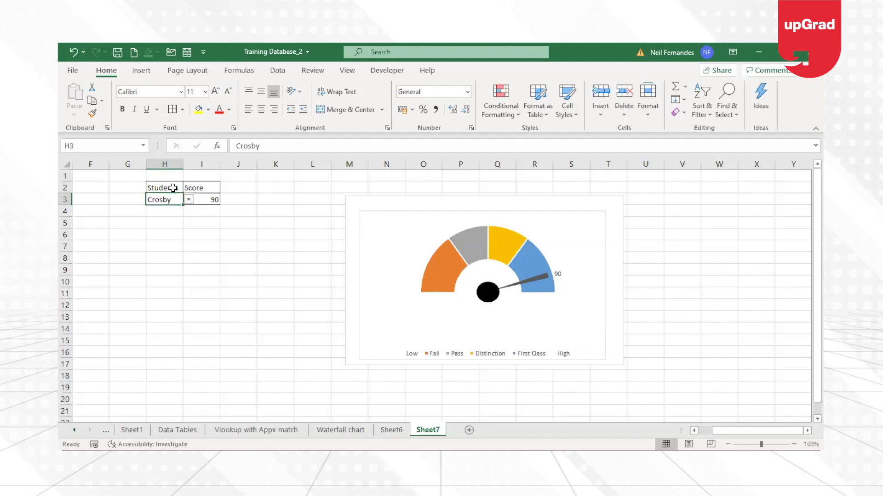
pyautogui.press('Up')
pyautogui.press('Down')
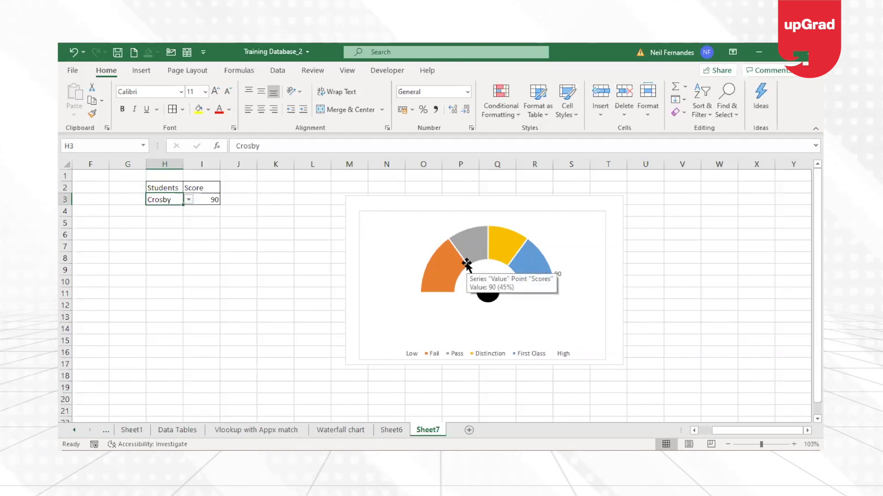
pyautogui.click(197, 186)
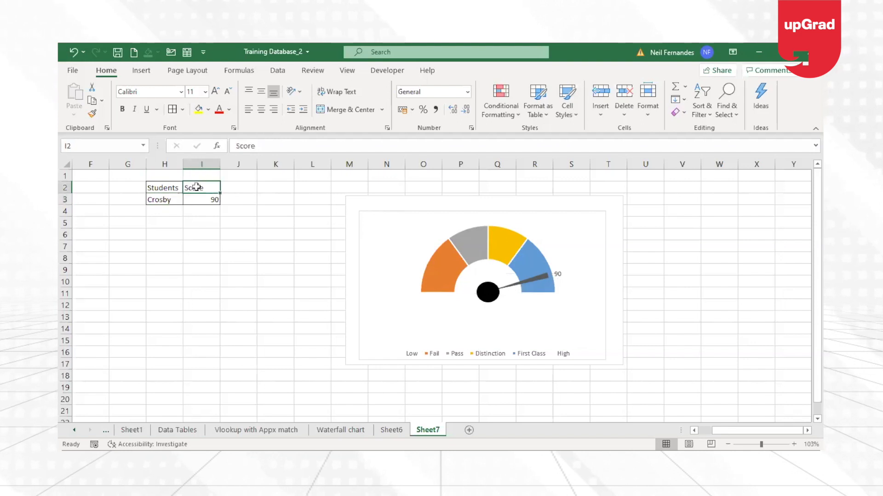
pyautogui.press('Down')
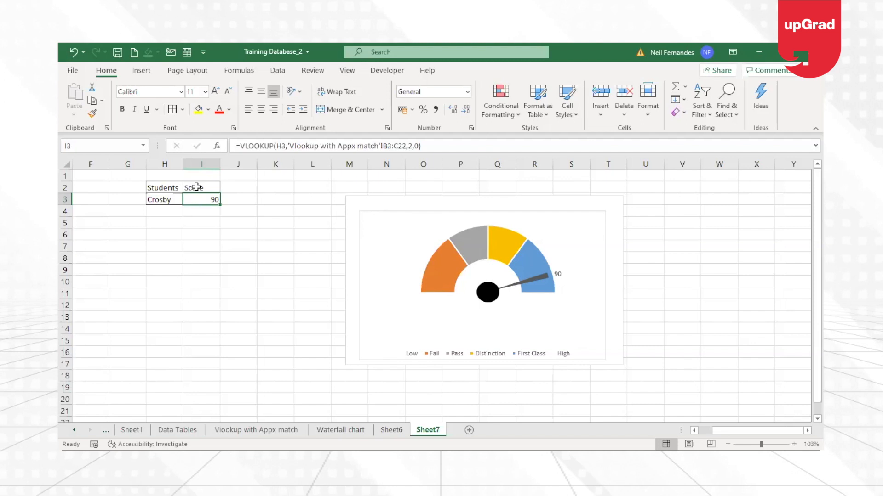
# - Try two other students from the list in H3 to test the score lookup and the gauge pointer
pyautogui.click(167, 205)
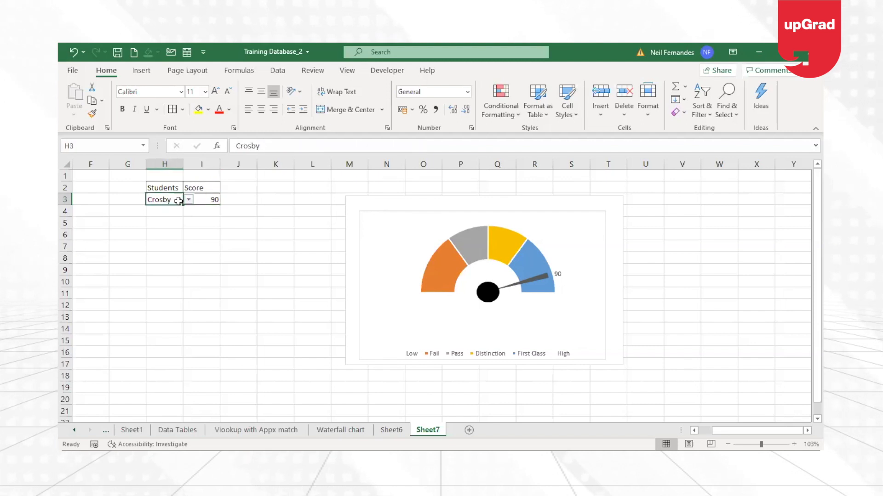
pyautogui.click(189, 201)
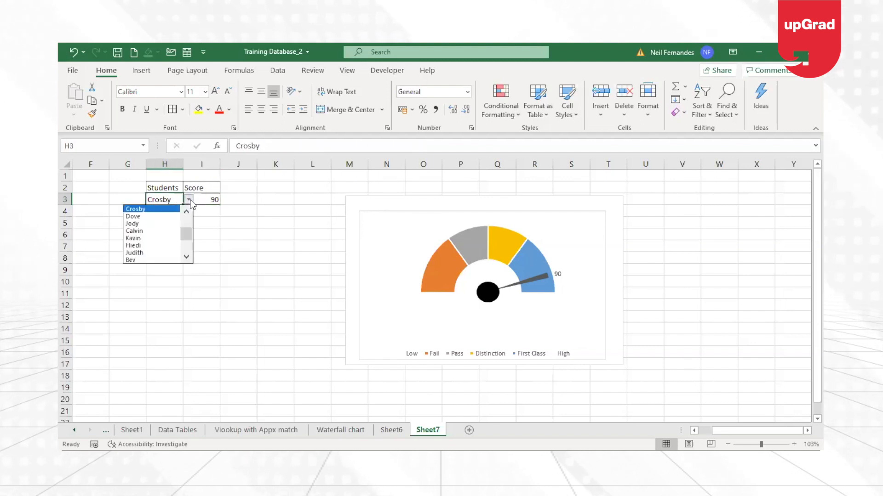
pyautogui.click(142, 245)
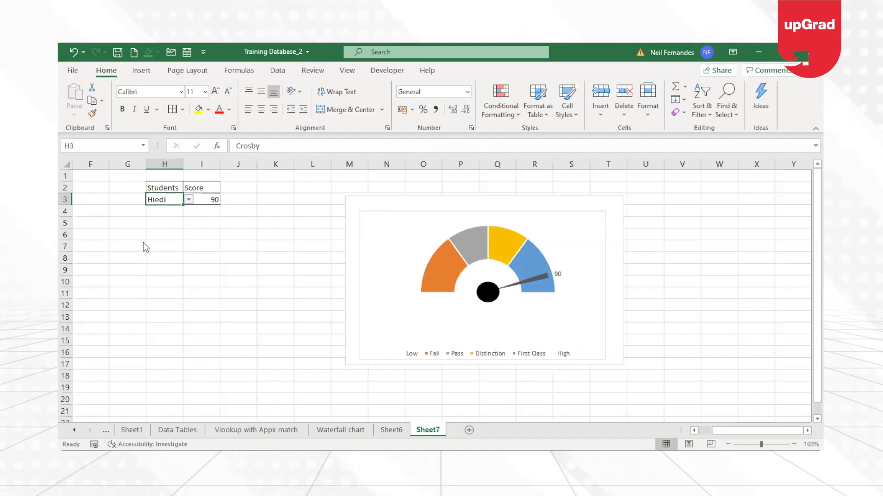
pyautogui.click(208, 200)
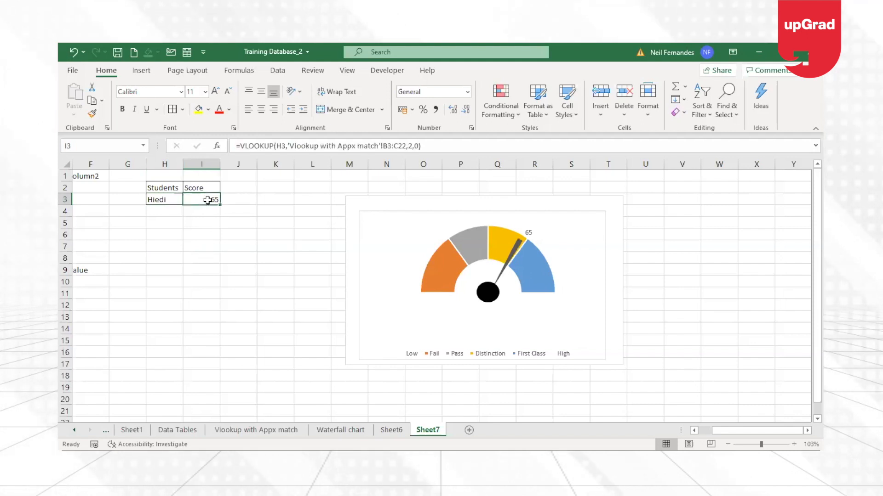
pyautogui.click(163, 200)
pyautogui.click(188, 201)
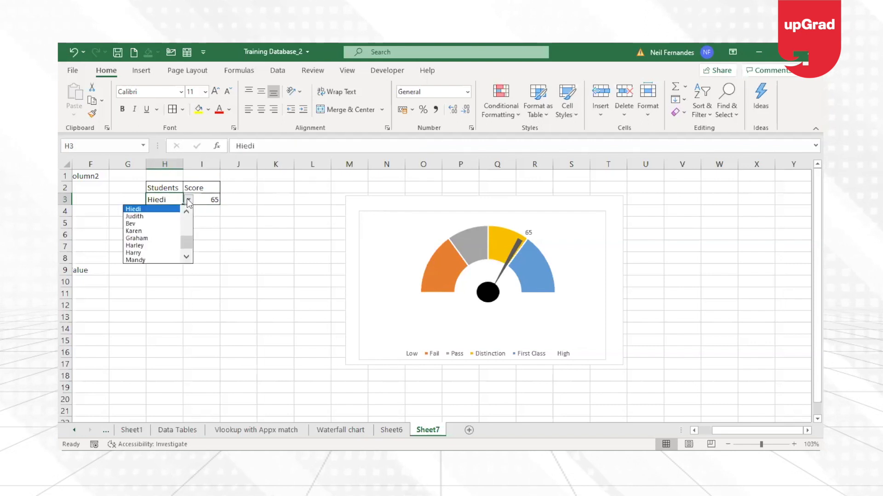
pyautogui.click(144, 253)
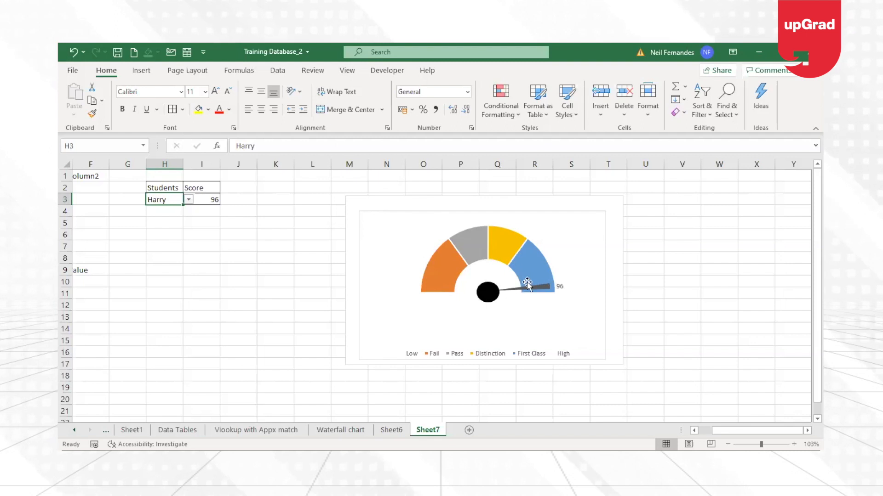
# - Set the student in H3 to the last name in the list
pyautogui.click(189, 201)
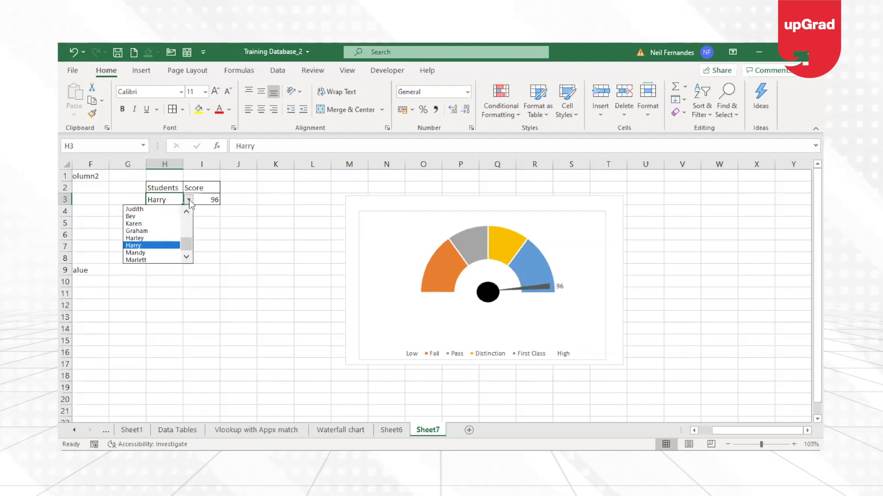
pyautogui.click(162, 260)
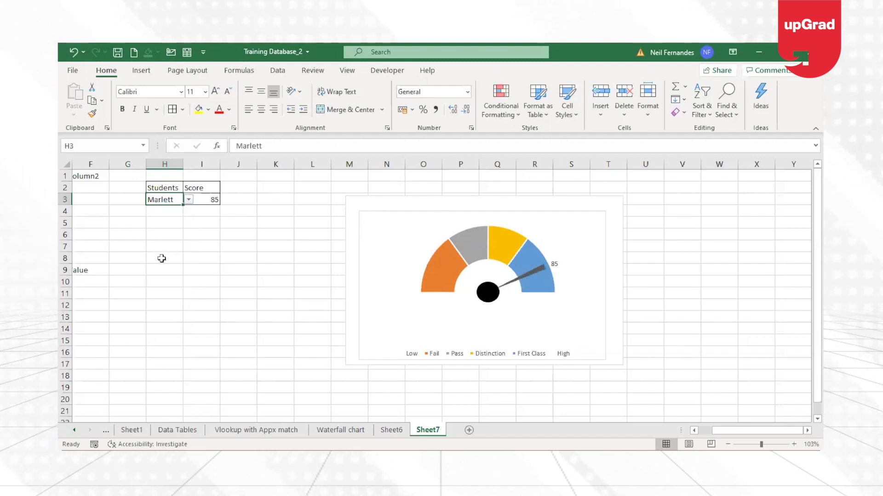
pyautogui.click(185, 201)
pyautogui.click(187, 200)
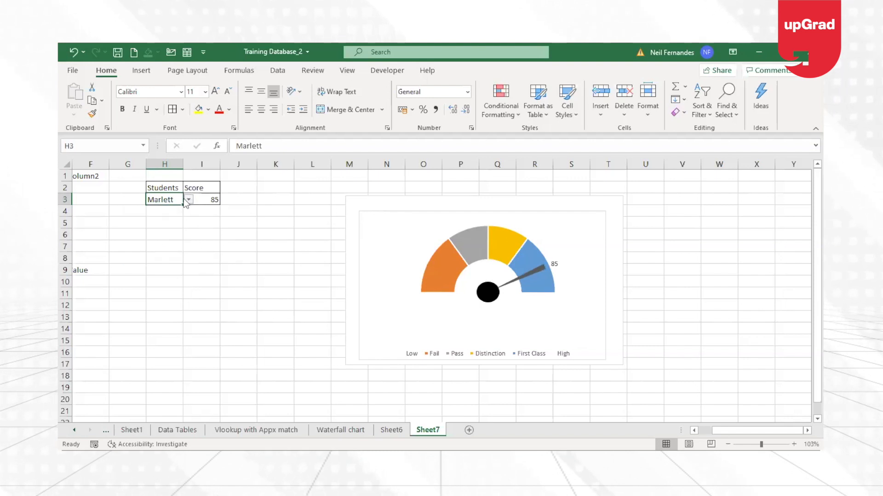
pyautogui.click(655, 274)
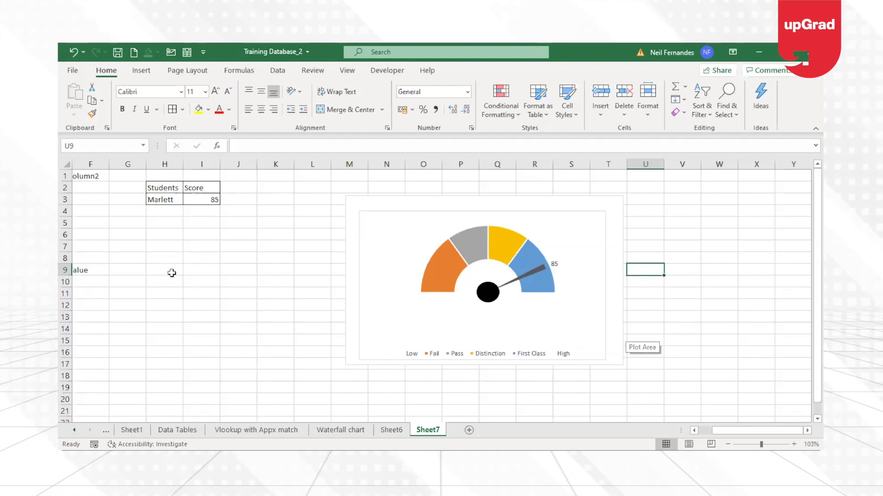
pyautogui.click(250, 291)
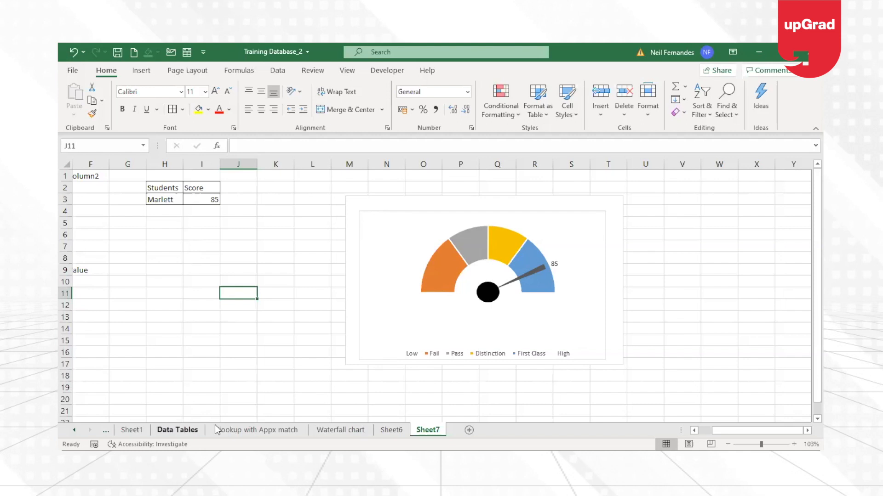
# - Examine the student names and their scores on the "Vlookup with Appx match" sheet
pyautogui.click(256, 430)
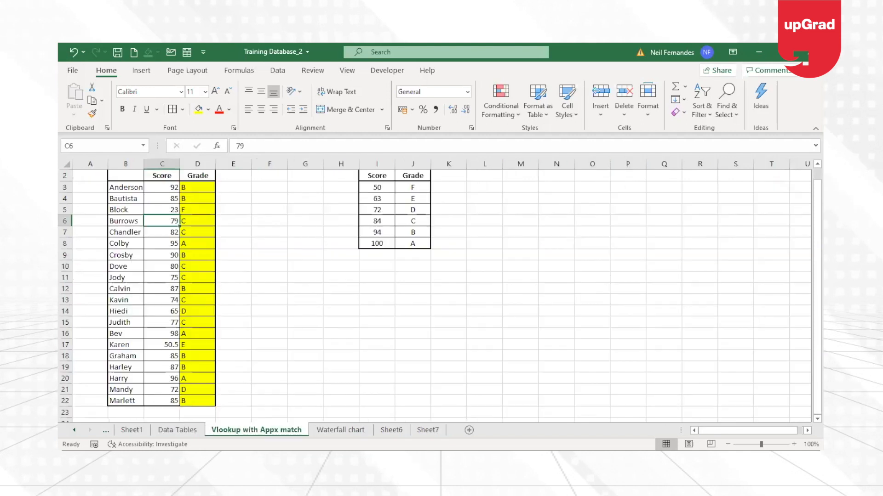
pyautogui.click(132, 173)
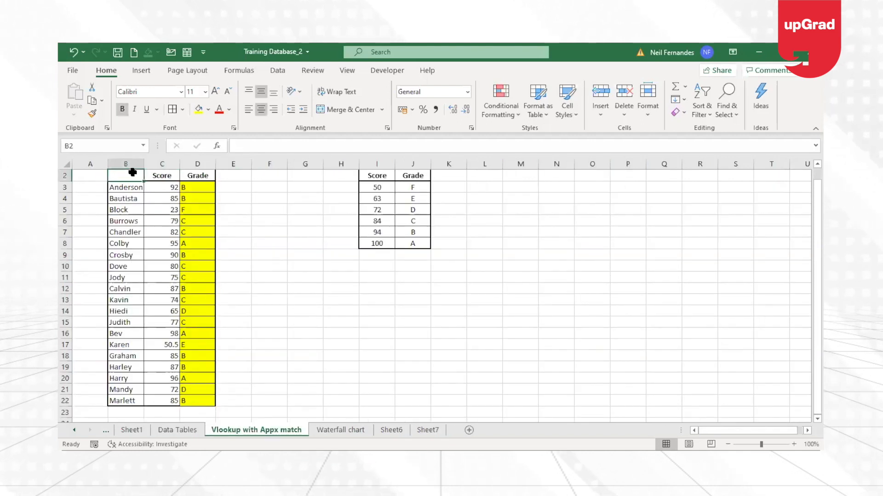
pyautogui.click(162, 174)
pyautogui.moveTo(164, 173); pyautogui.dragTo(138, 176)
pyautogui.click(138, 177)
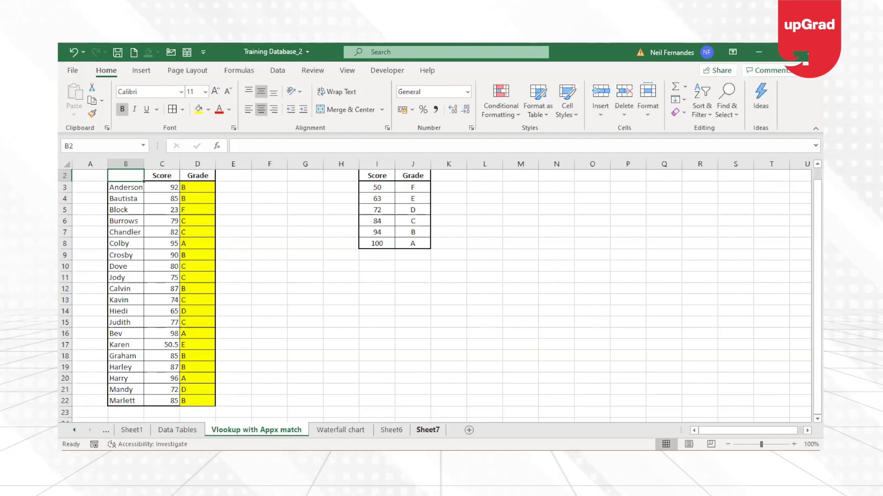
# - Move the grouped gauge chart from Sheet7 to a new blank worksheet
pyautogui.click(428, 430)
pyautogui.click(455, 203)
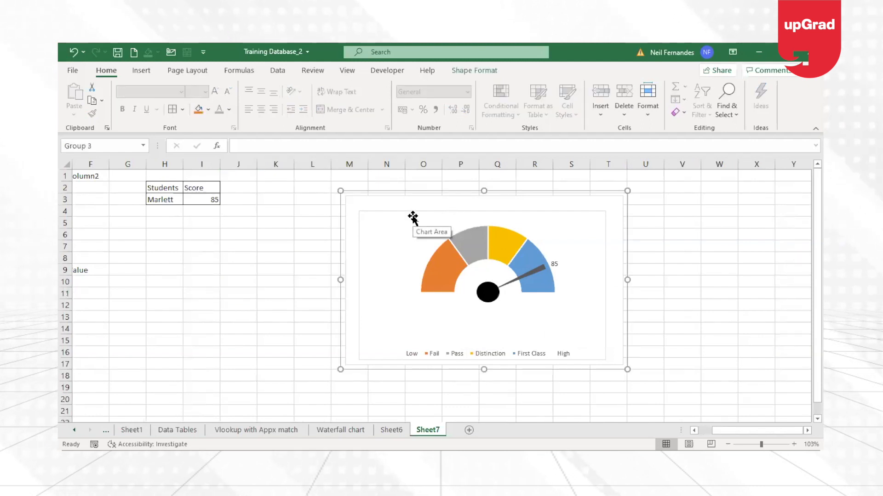
pyautogui.press('Delete')
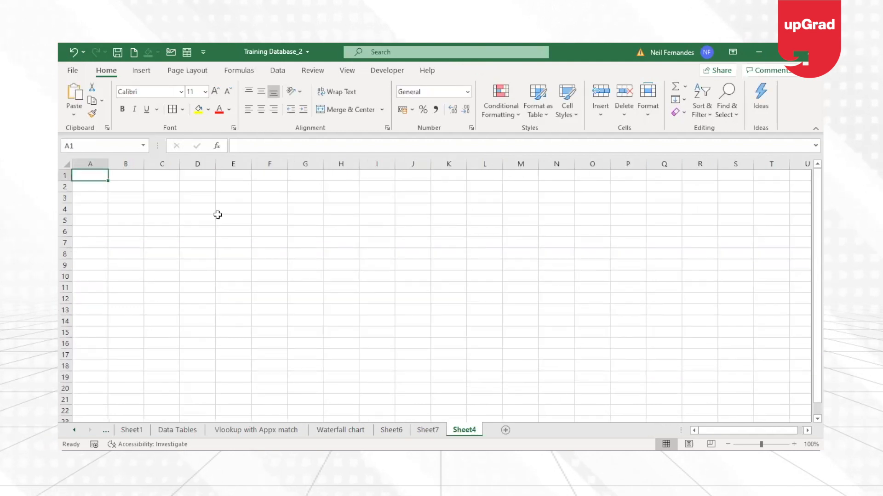
pyautogui.hotkey('ctrl', 'v')
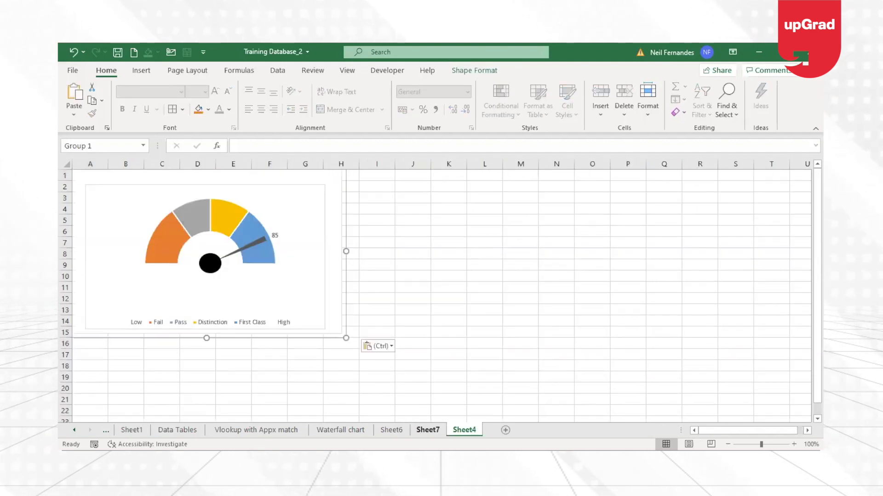
# - Return to Sheet7 and autofit the narrowed columns D and E to reveal the two helper tables
pyautogui.click(428, 430)
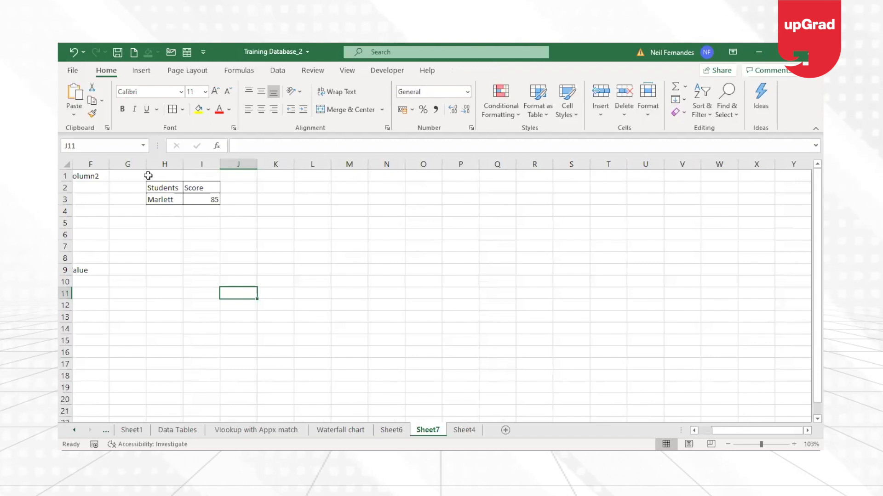
pyautogui.click(160, 190)
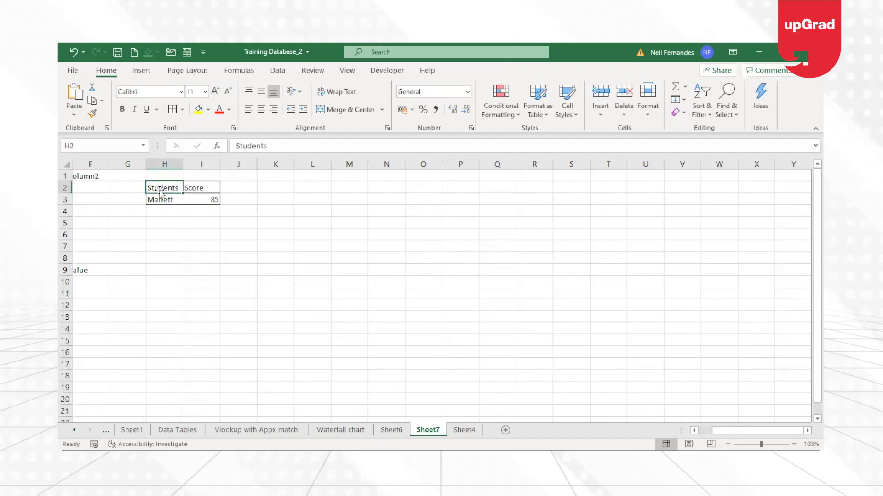
pyautogui.press('Home')
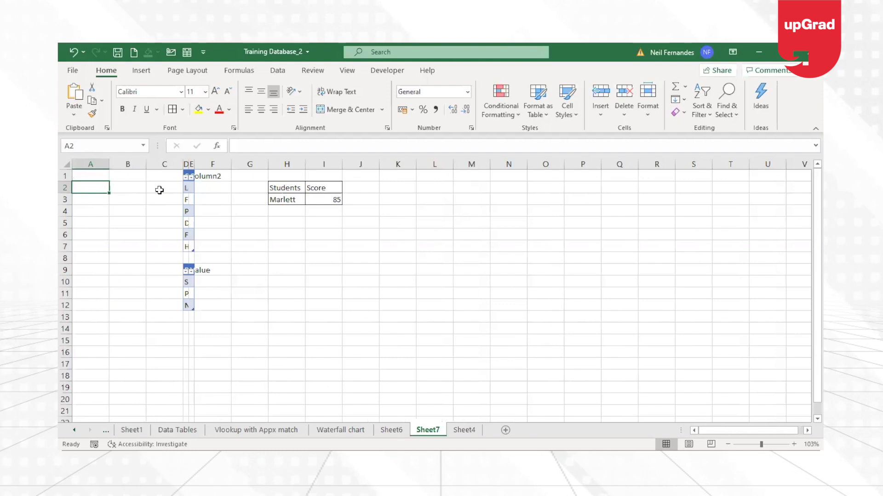
pyautogui.click(189, 164)
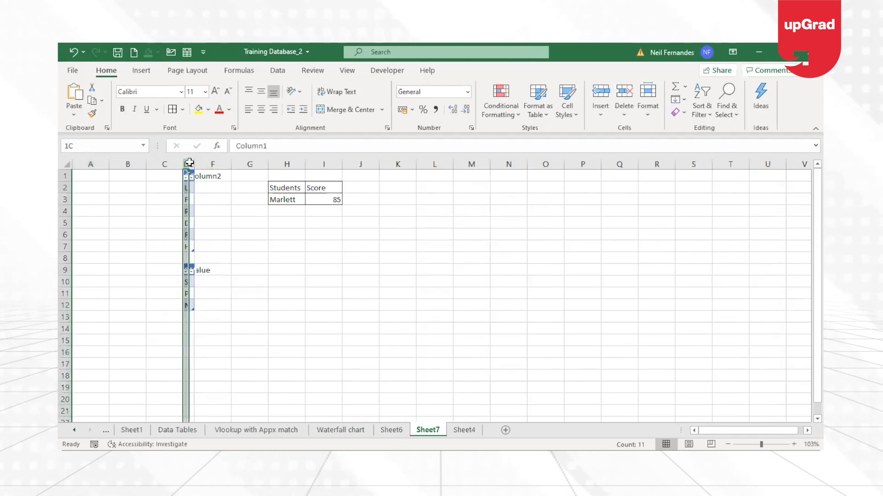
pyautogui.moveTo(189, 163); pyautogui.dragTo(194, 163)
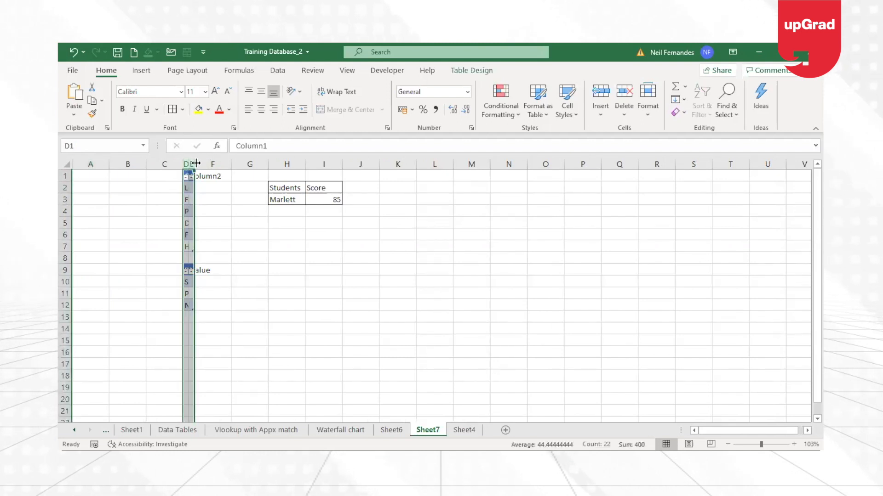
pyautogui.doubleClick(196, 163)
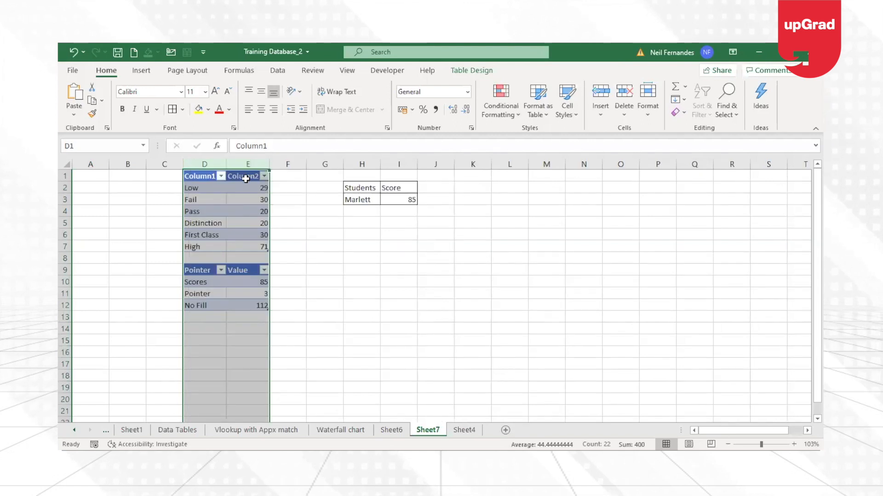
pyautogui.click(246, 178)
pyautogui.click(204, 200)
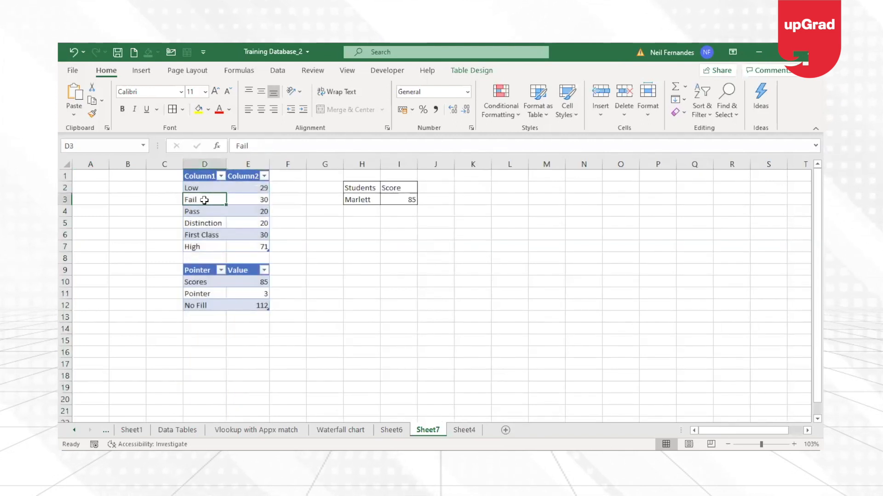
# - Enter the label "Fail" in L2 and its value 30 in M2
pyautogui.click(517, 191)
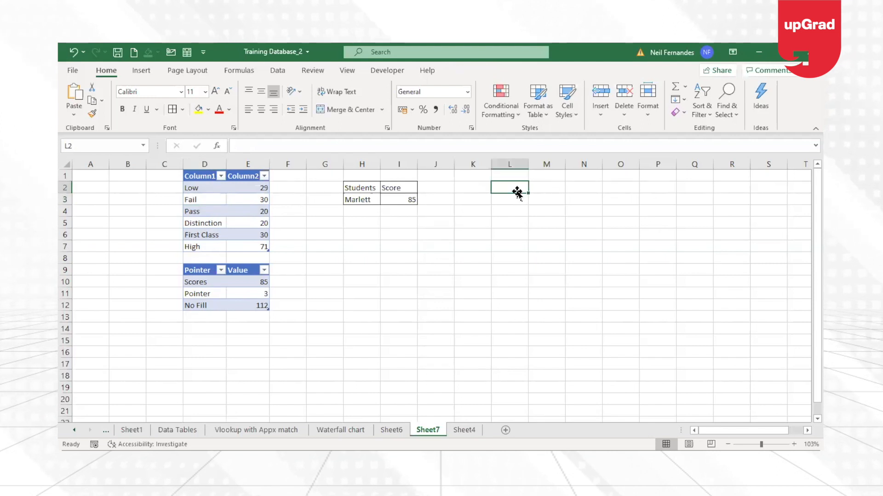
pyautogui.write('Fail')
pyautogui.press('Return')
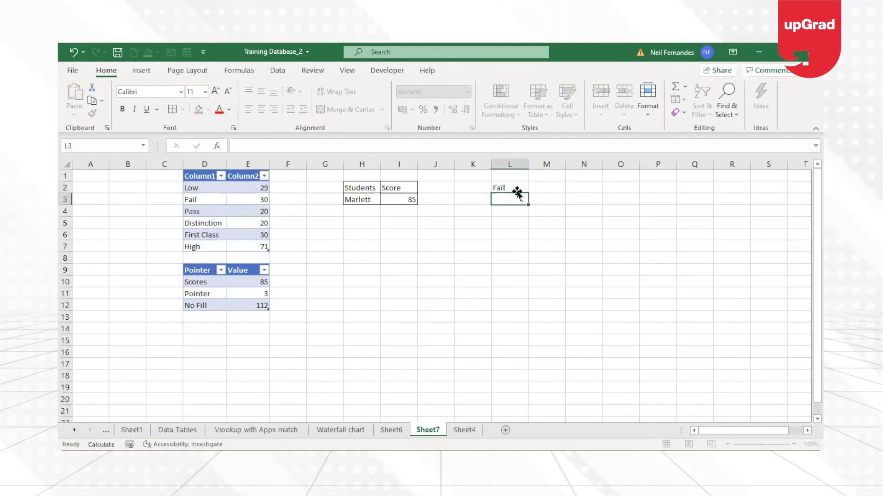
pyautogui.click(516, 191)
pyautogui.press('Right')
pyautogui.write('30')
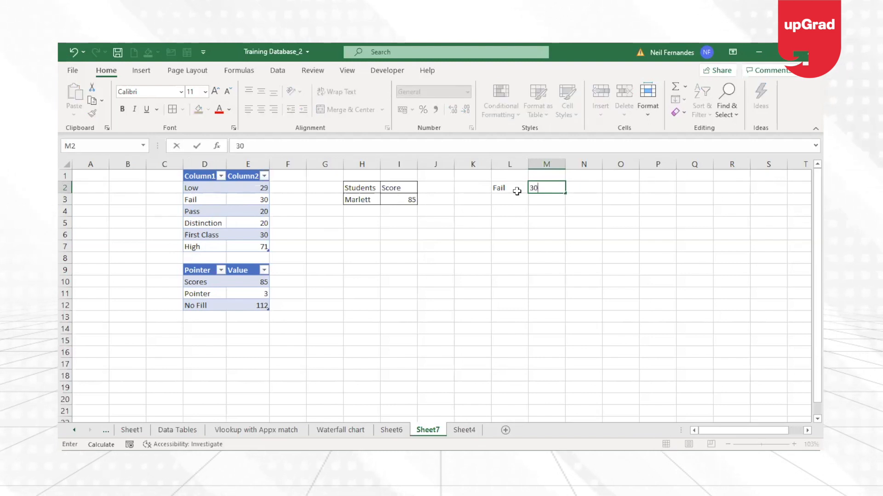
pyautogui.press('Return')
pyautogui.press('Up')
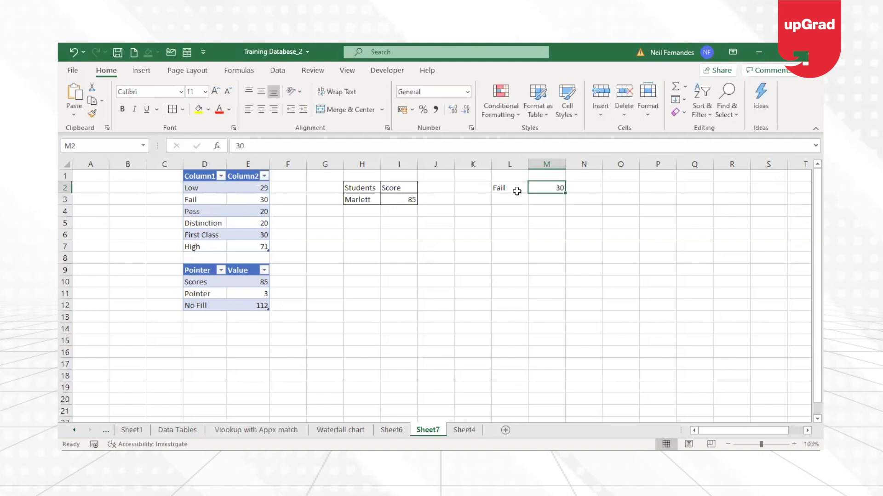
pyautogui.click(517, 194)
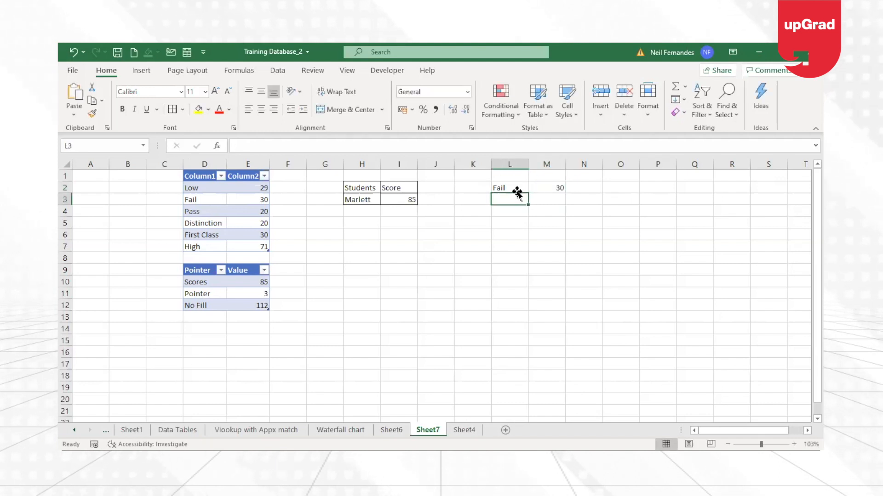
# - Add the next category row with the label "Pass" in L3 and the value 50 in M3
pyautogui.press('Right')
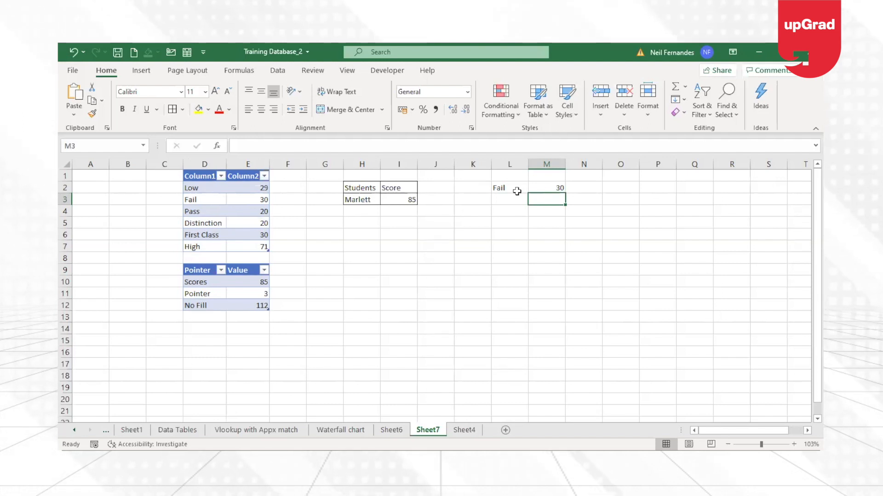
pyautogui.write('50')
pyautogui.press('Return')
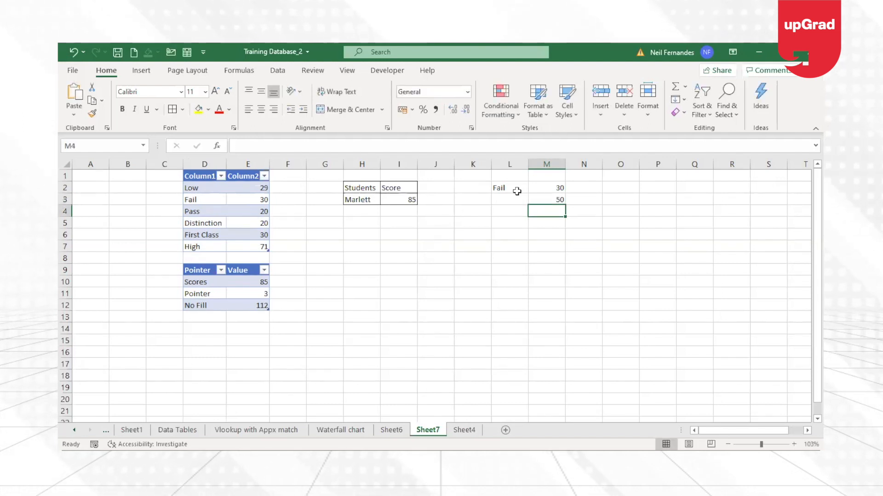
pyautogui.press('Up')
pyautogui.press('Left')
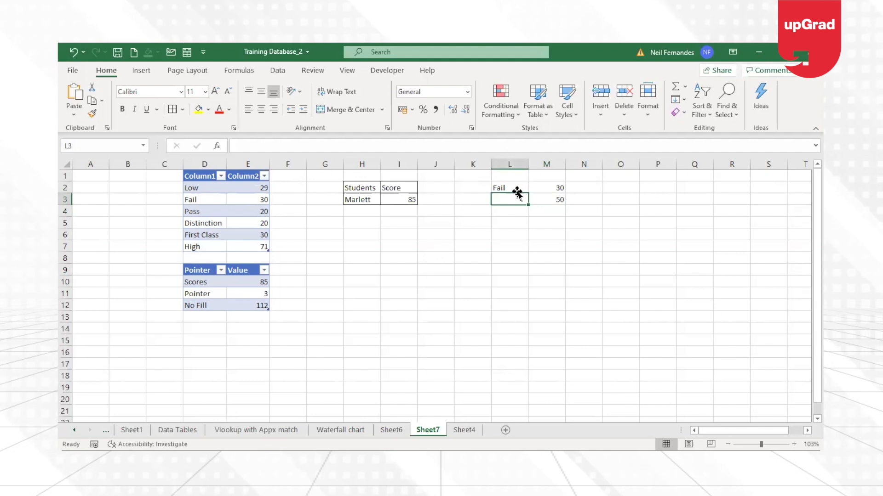
pyautogui.write('Pass')
pyautogui.press('Return')
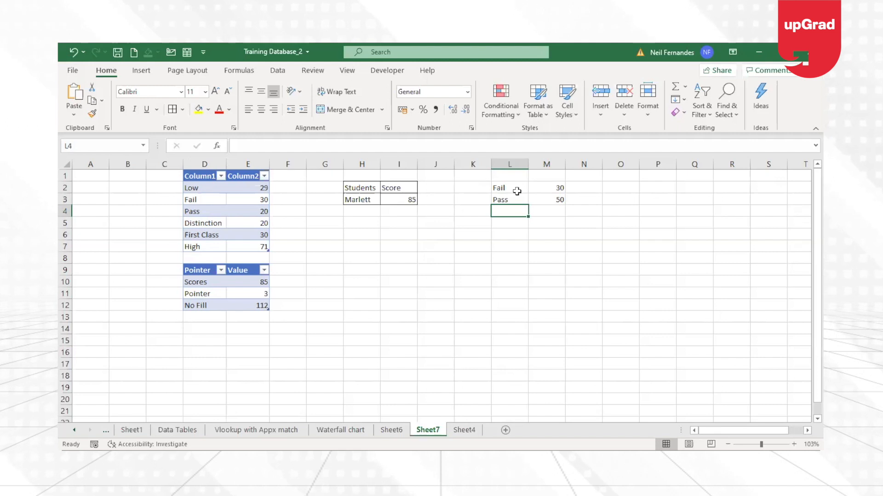
pyautogui.press('pagedown')
pyautogui.press('Right')
pyautogui.press('Right')
pyautogui.press('pagedown')
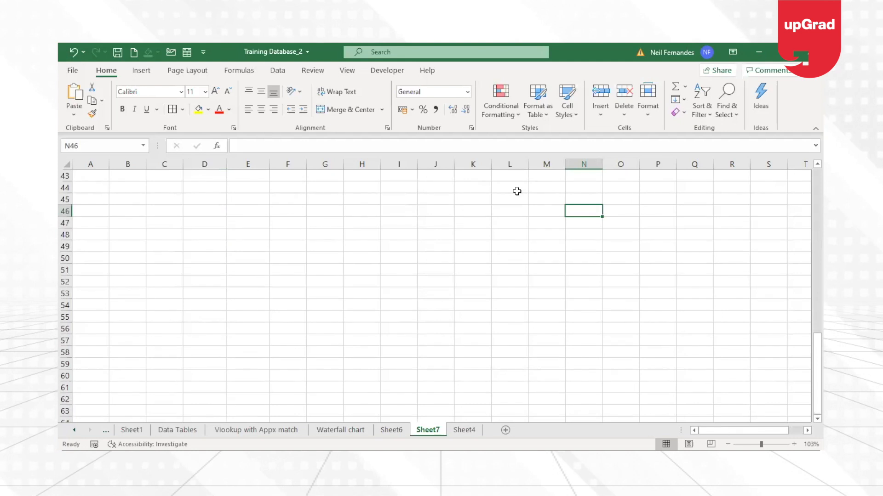
pyautogui.press('pagedown')
pyautogui.press('pagedown')
pyautogui.press('pagedown')
pyautogui.press('pagedown')
pyautogui.press('pagedown')
pyautogui.press('pagedown')
pyautogui.press('pagedown')
pyautogui.press('pagedown')
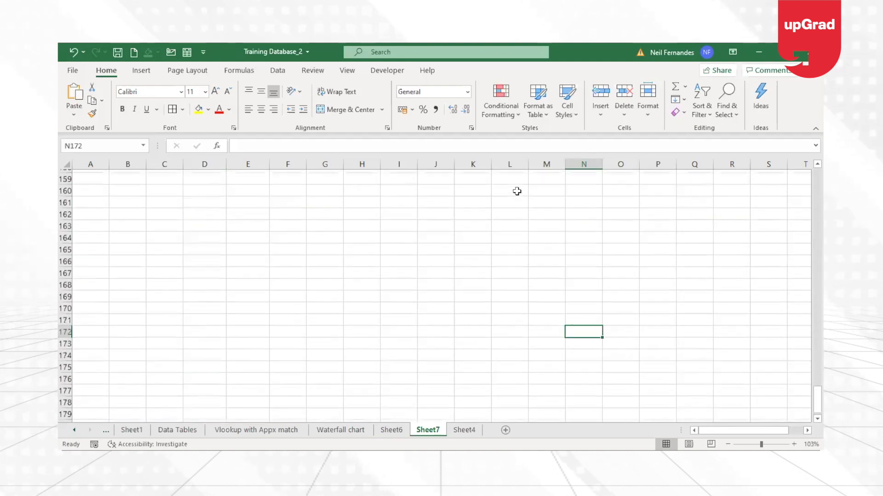
pyautogui.press('pagedown')
pyautogui.press('pagedown')
pyautogui.press('pagedown')
pyautogui.press('pageup')
pyautogui.press('pageup')
pyautogui.press('pageup')
pyautogui.press('pageup')
pyautogui.press('pageup')
pyautogui.press('pageup')
pyautogui.press('pageup')
pyautogui.press('pageup')
pyautogui.press('pageup')
pyautogui.press('pageup')
pyautogui.press('pageup')
pyautogui.press('pageup')
pyautogui.press('pageup')
# - Enter the label "Distinction" in L4 with the value 70 in M4, and autofit column L
pyautogui.press('Left')
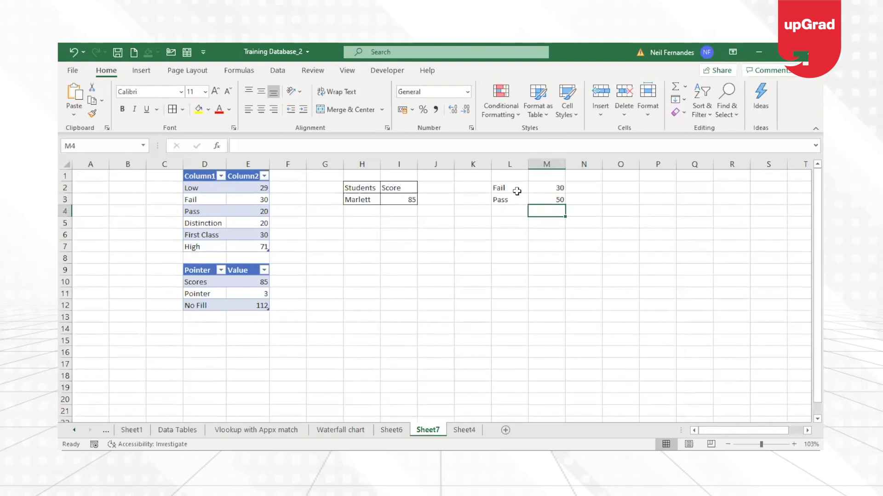
pyautogui.write('70')
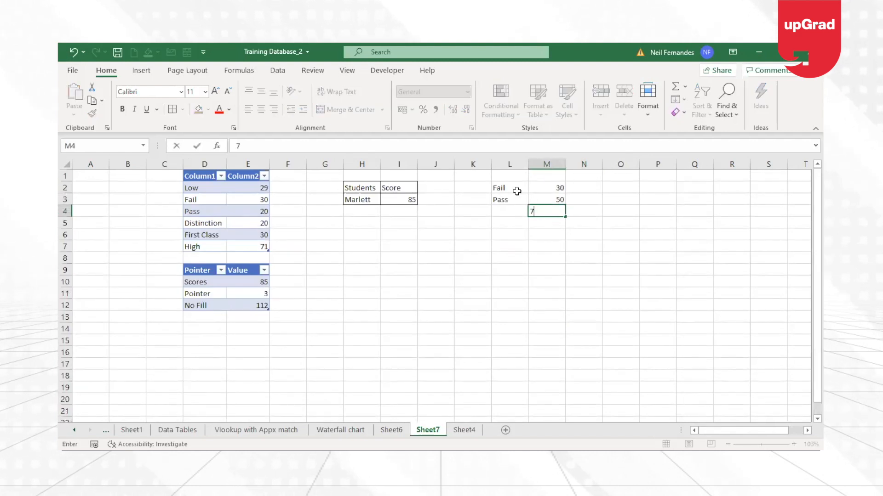
pyautogui.press('Return')
pyautogui.press('Up')
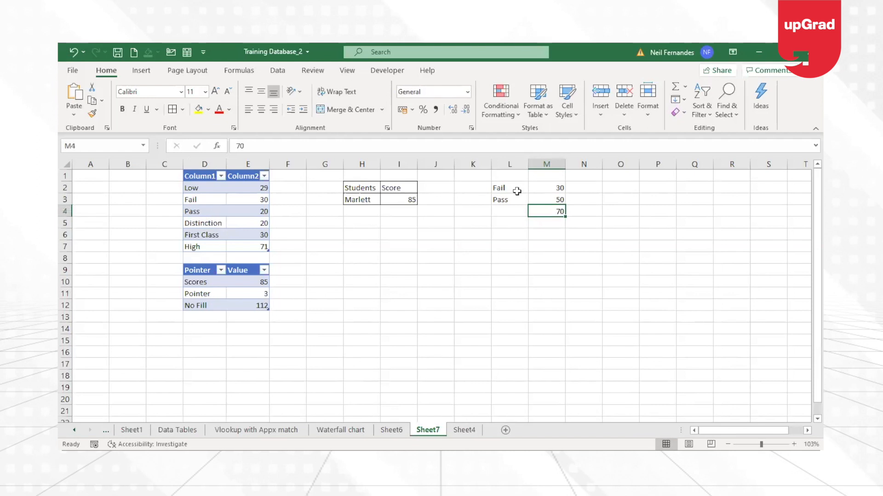
pyautogui.press('Left')
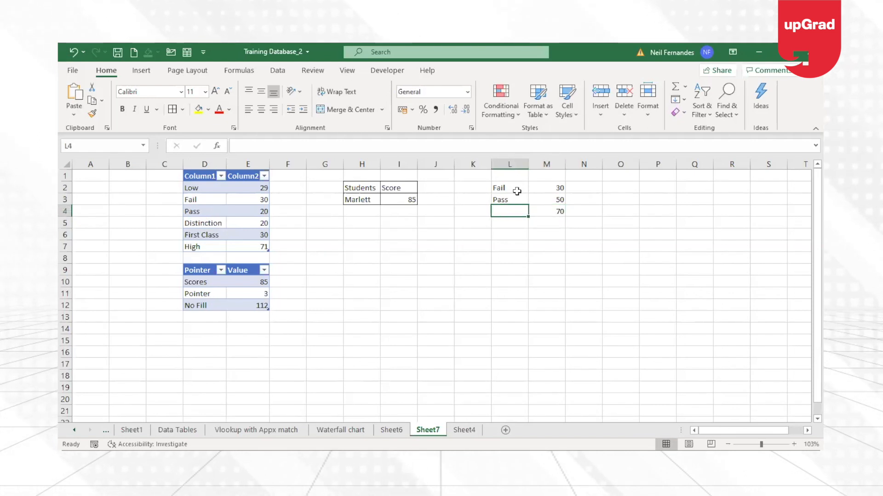
pyautogui.write('Disc')
pyautogui.press('BackSpace')
pyautogui.write("tinction'")
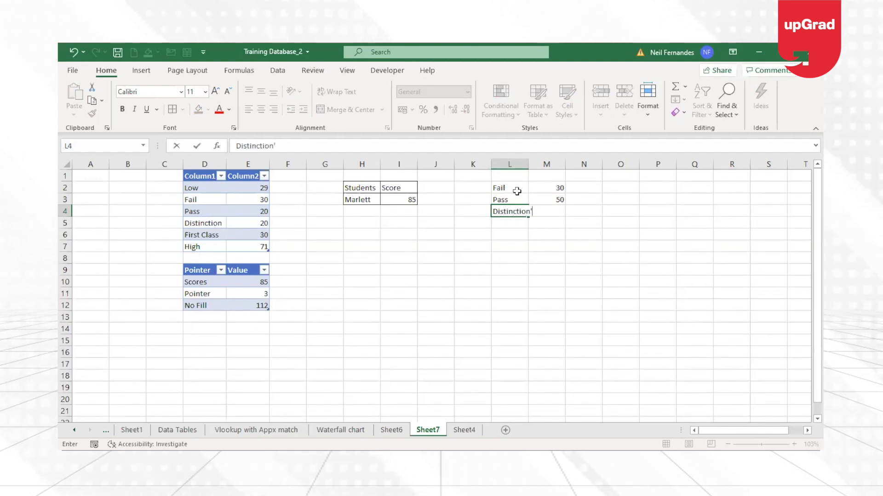
pyautogui.press('Return')
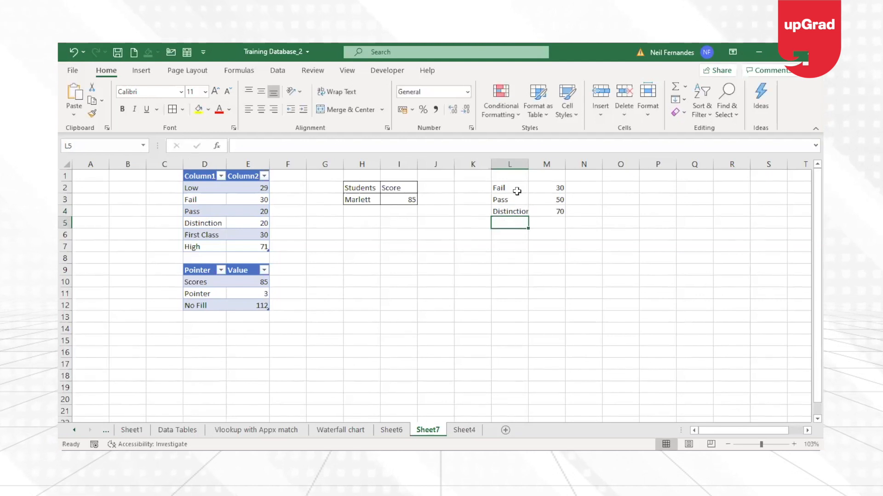
pyautogui.doubleClick(531, 165)
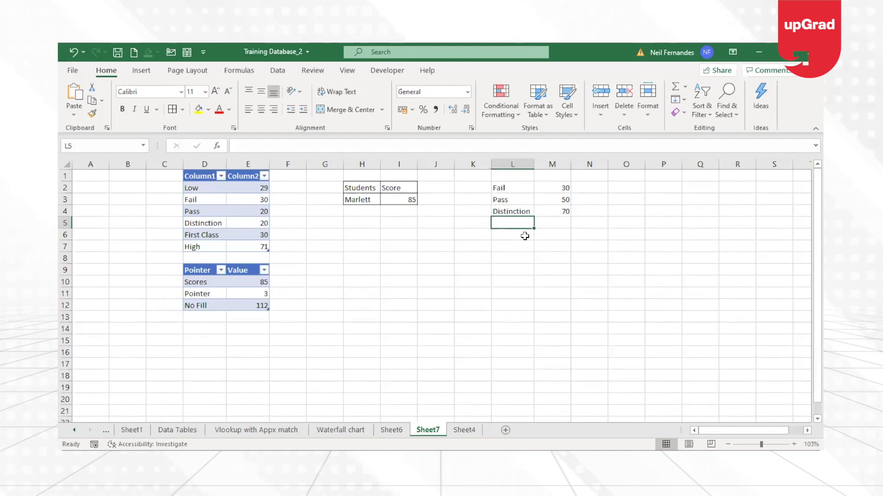
# - Enter the label "First Class" in L5 with the value 100 in M5
pyautogui.write('First')
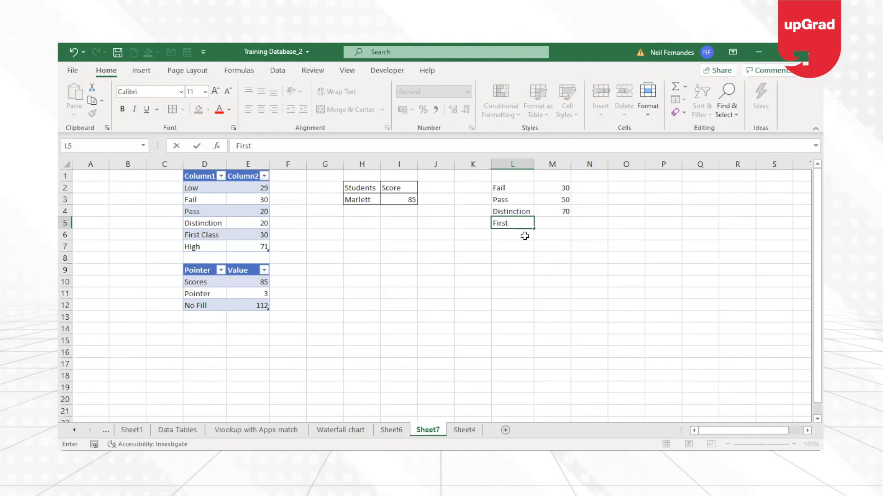
pyautogui.write(' Class')
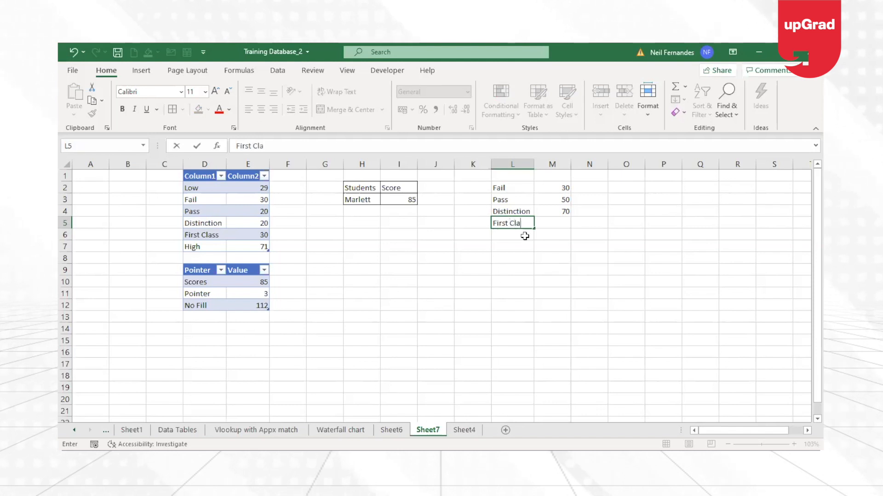
pyautogui.press('Tab')
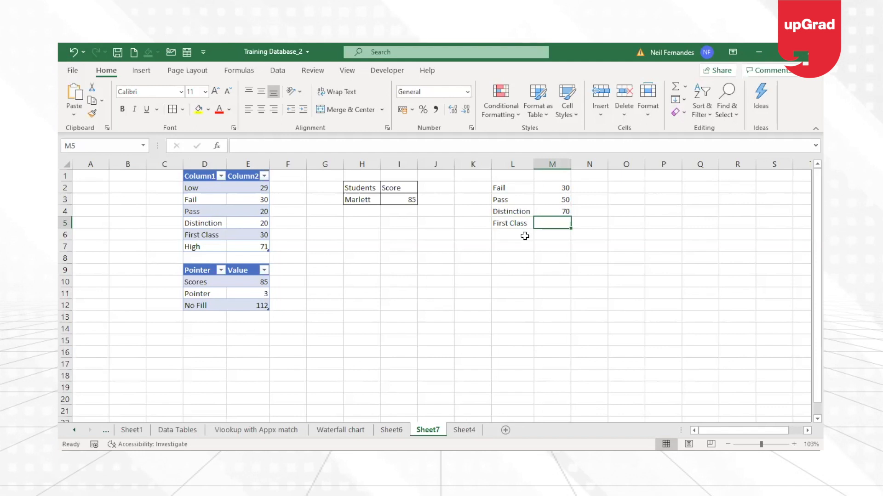
pyautogui.write('100')
pyautogui.press('Return')
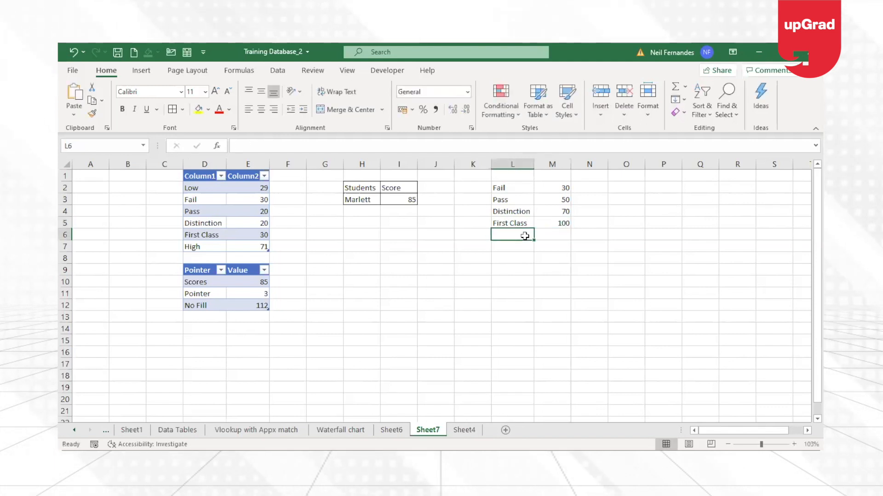
pyautogui.press('Up')
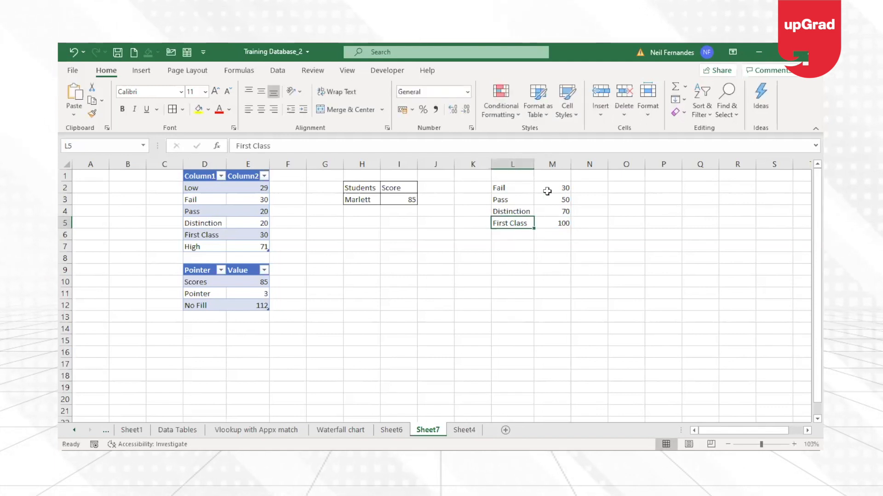
# - Enter 30 in N2 as the chart value for the Fail category
pyautogui.moveTo(555, 189); pyautogui.dragTo(552, 221)
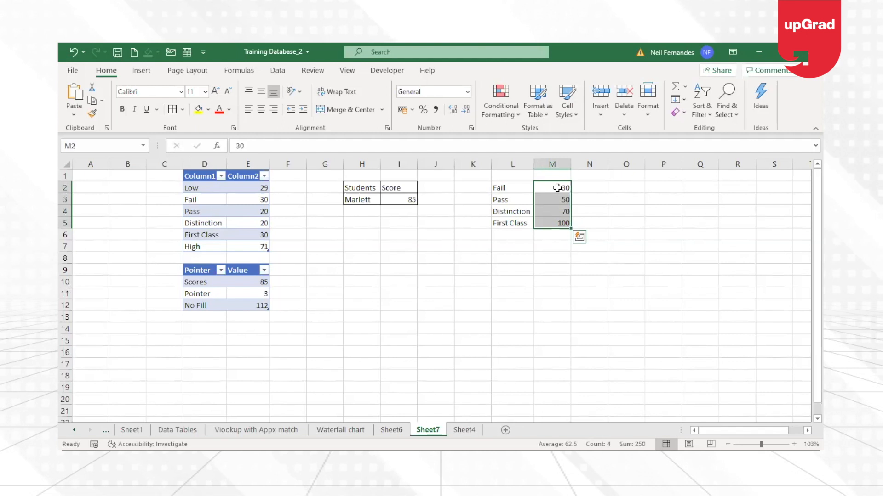
pyautogui.press('Up')
pyautogui.press('Down')
pyautogui.press('Right')
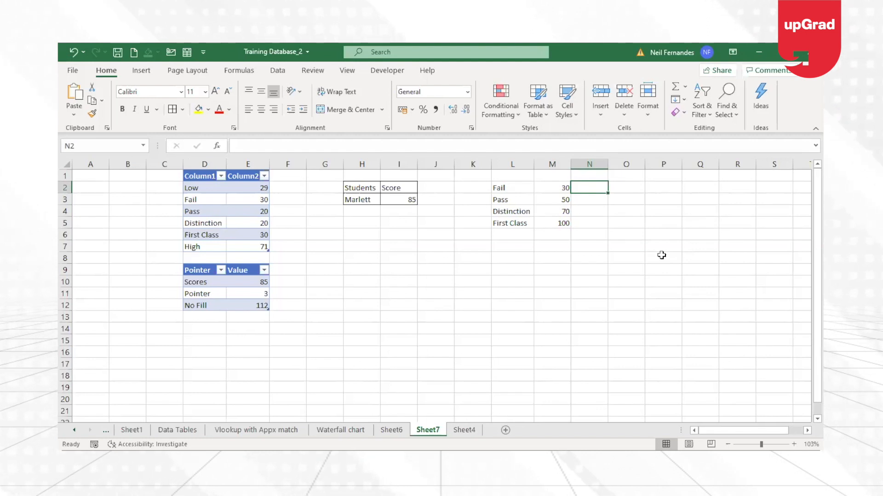
pyautogui.write('30')
pyautogui.press('Return')
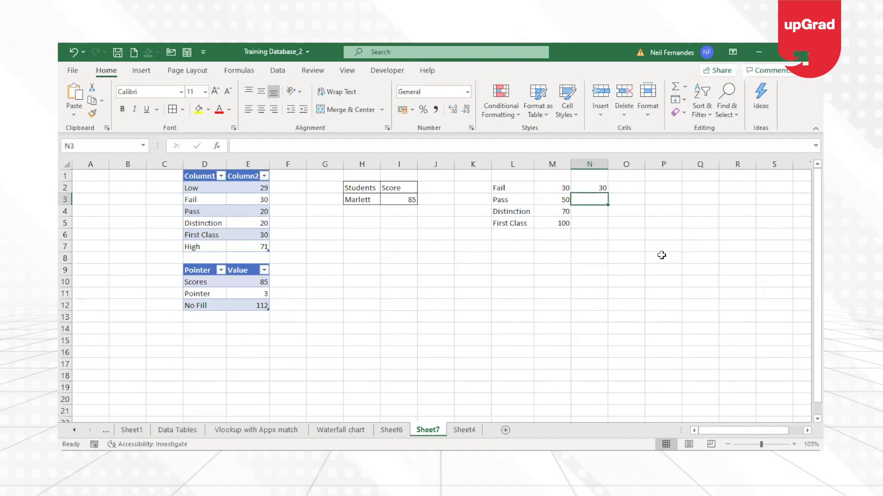
pyautogui.press('Up')
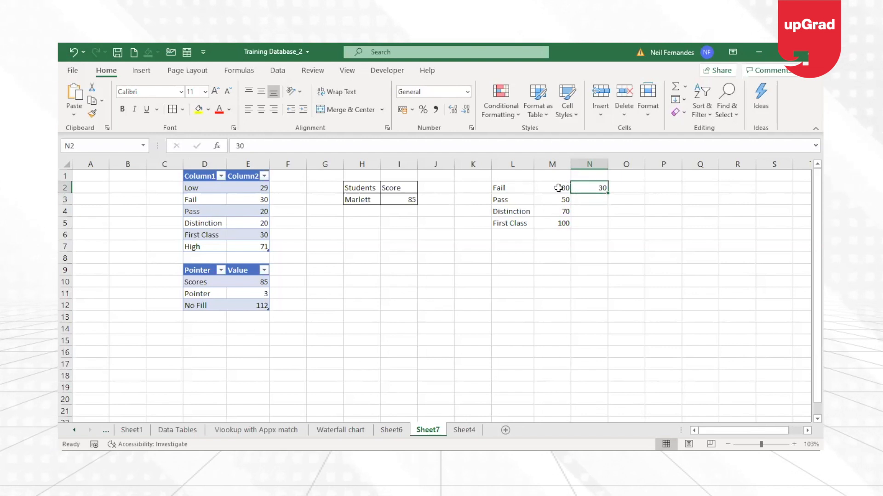
pyautogui.moveTo(557, 188); pyautogui.dragTo(558, 224)
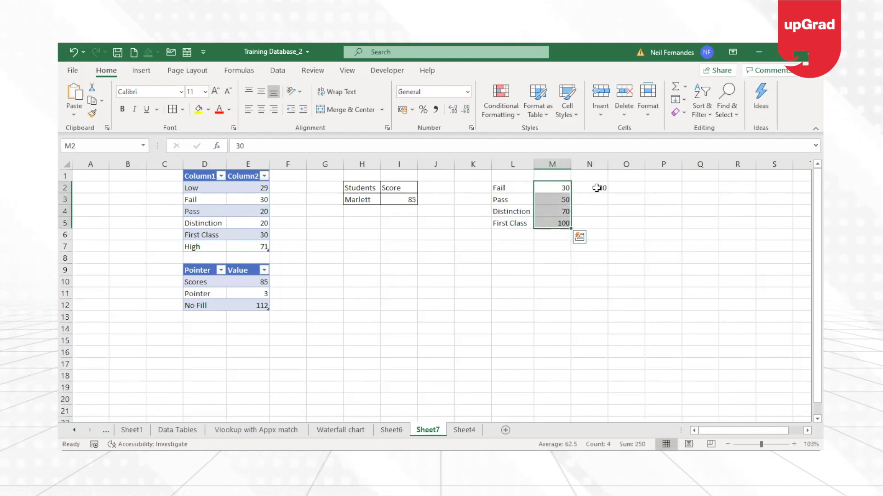
pyautogui.click(596, 187)
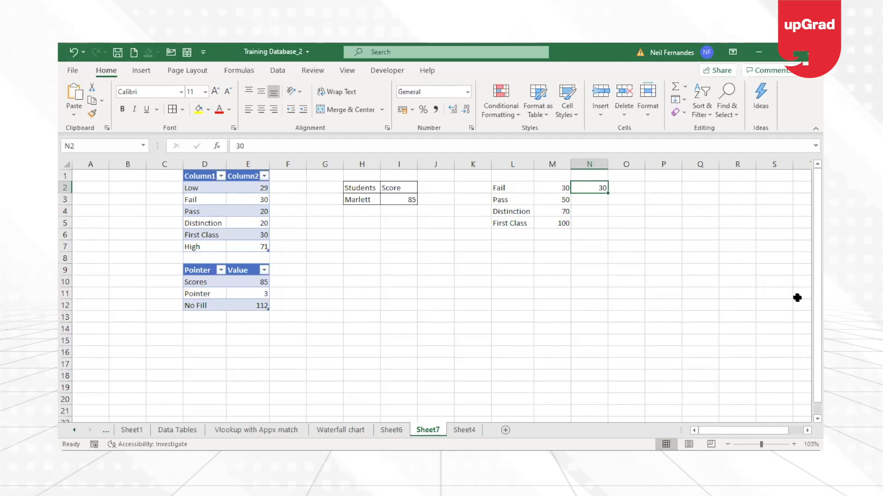
# - Enter 20 in N3 as the difference between the Pass and Fail limits
pyautogui.press('Down')
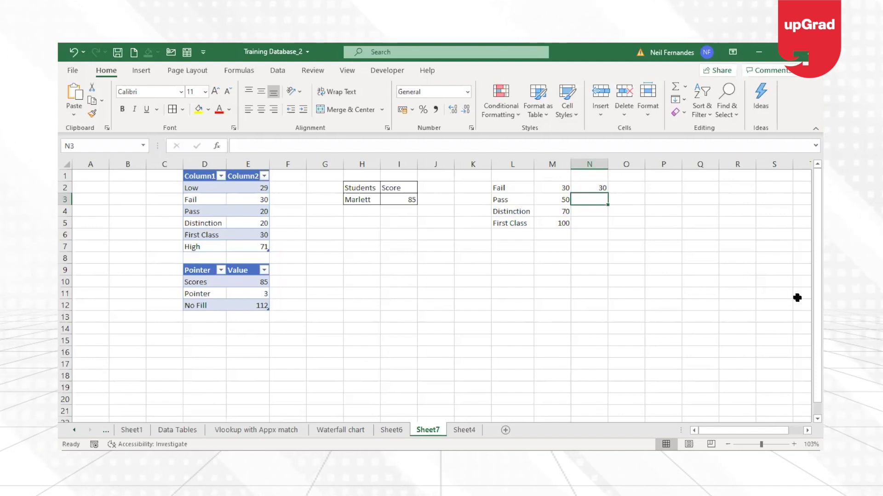
pyautogui.write('20')
pyautogui.press('Return')
pyautogui.press('Up')
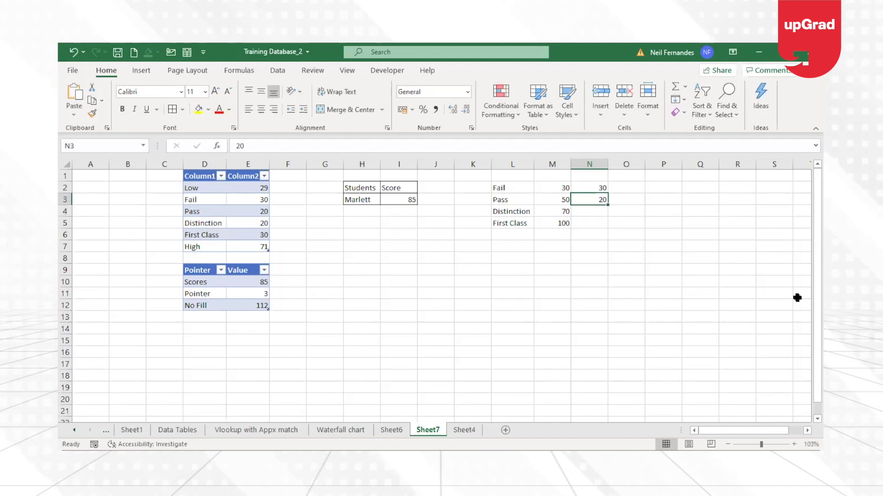
# - Enter the remaining differences in column N: 20 in N4 for Distinction and 30 in N5 for First Class
pyautogui.press('Up')
pyautogui.press('Up')
pyautogui.press('Down')
pyautogui.press('Down')
pyautogui.press('Down')
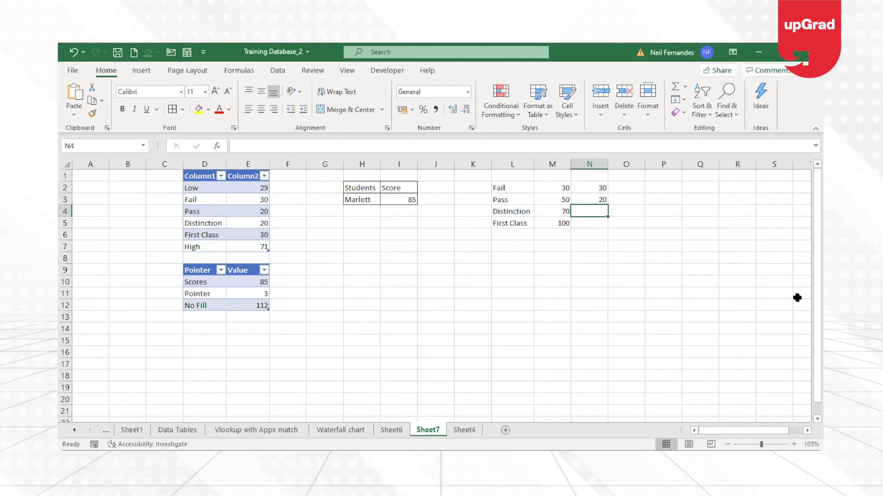
pyautogui.write('20')
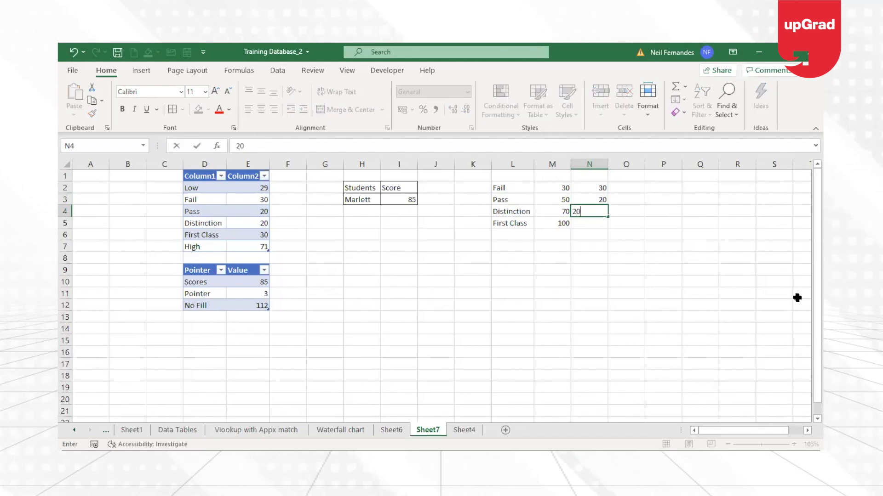
pyautogui.press('Return')
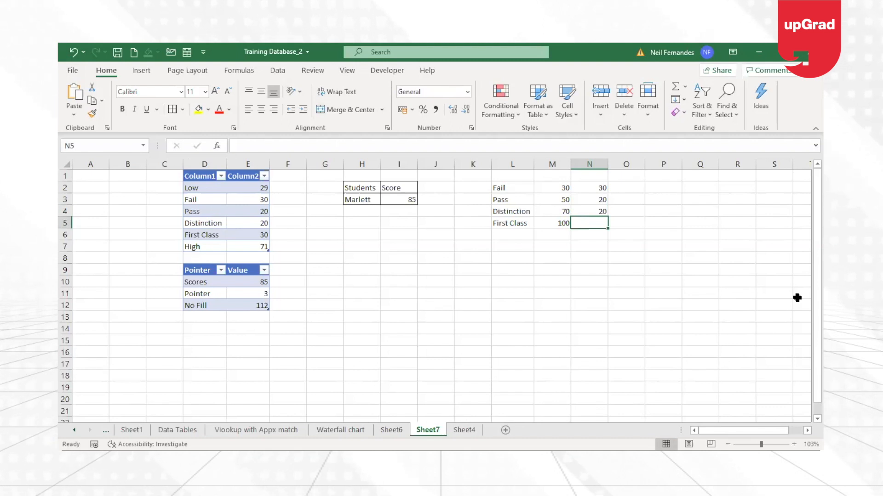
pyautogui.write('30')
pyautogui.press('Return')
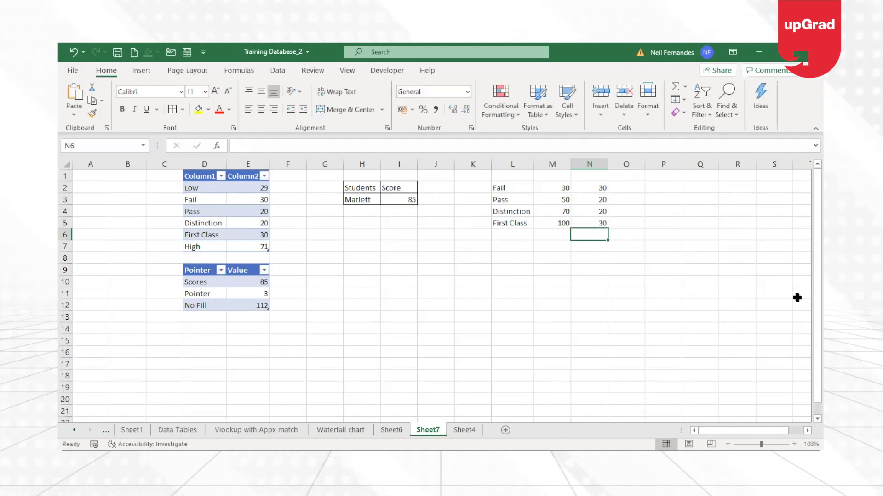
# - Move the category table in L2:N5 down one row to L3:N6
pyautogui.moveTo(599, 184); pyautogui.dragTo(596, 222)
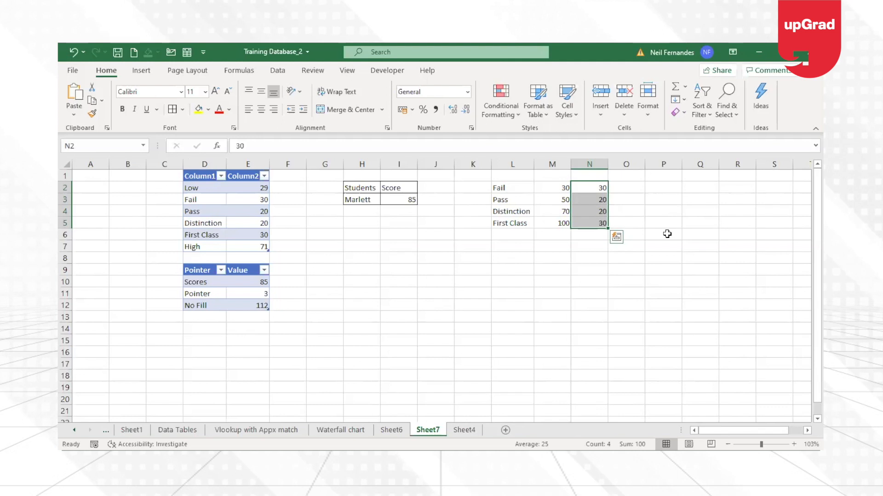
pyautogui.moveTo(521, 186); pyautogui.dragTo(593, 228)
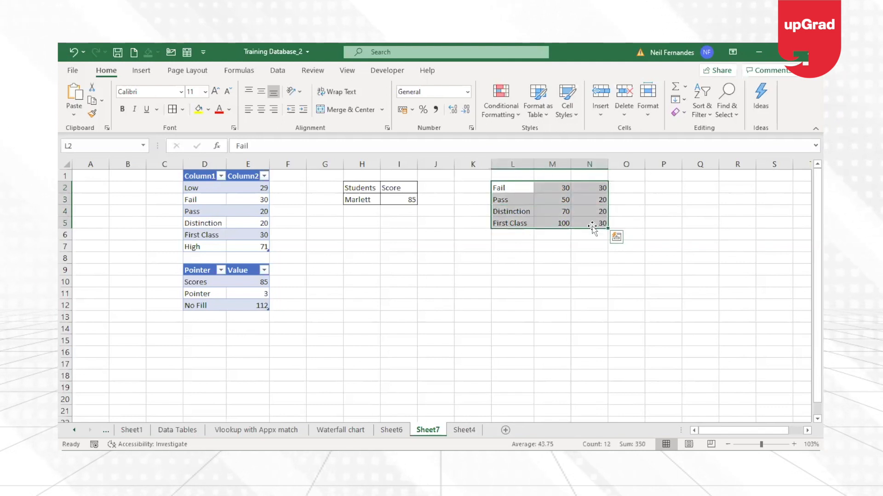
pyautogui.moveTo(589, 183); pyautogui.dragTo(588, 234)
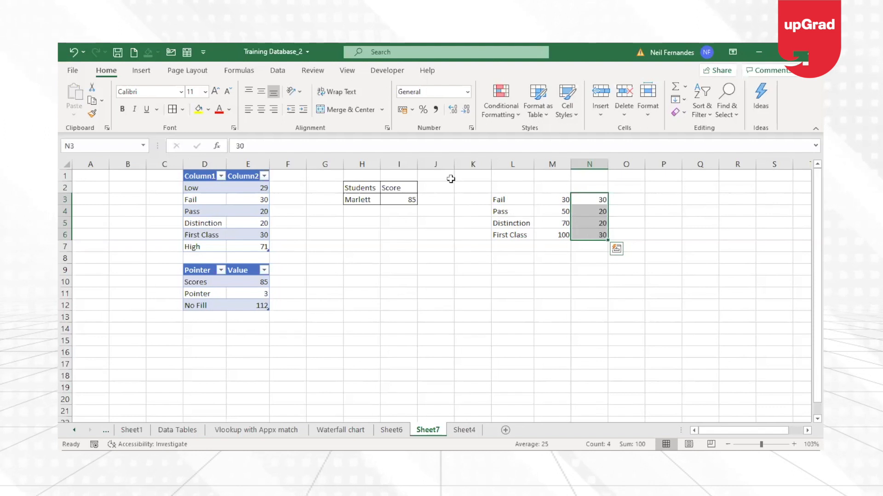
# - Enter the label Lowest in L2, above the Fail category
pyautogui.click(520, 189)
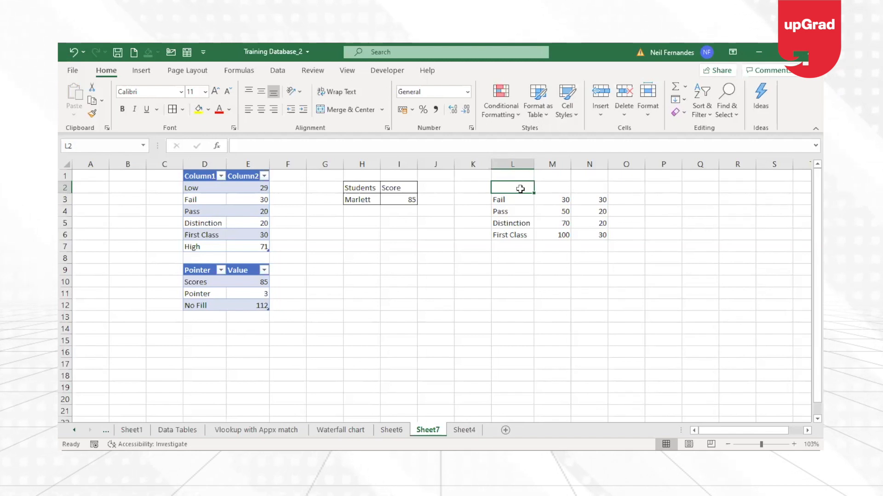
pyautogui.write('Lowest')
pyautogui.press('Tab')
pyautogui.press('Tab')
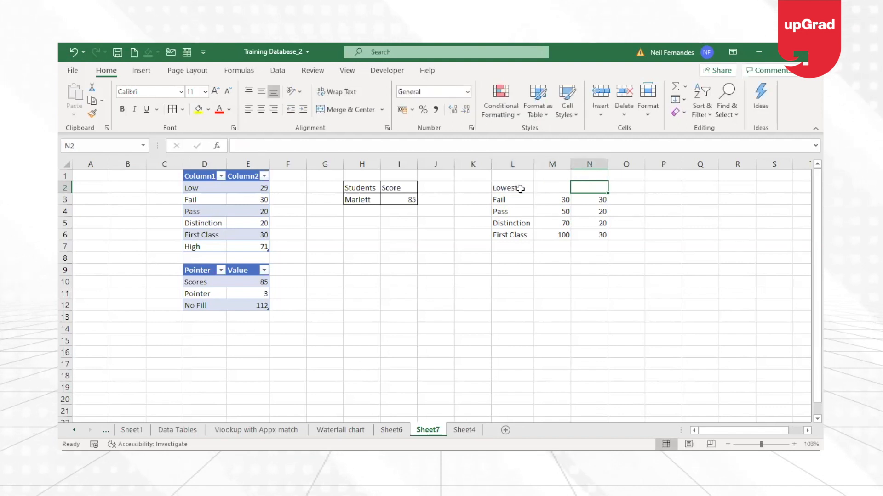
# - Enter the label Highest in L7, below the First Class category
pyautogui.press('Down')
pyautogui.press('Down')
pyautogui.press('Down')
pyautogui.press('Down')
pyautogui.press('Down')
pyautogui.press('Left')
pyautogui.press('Left')
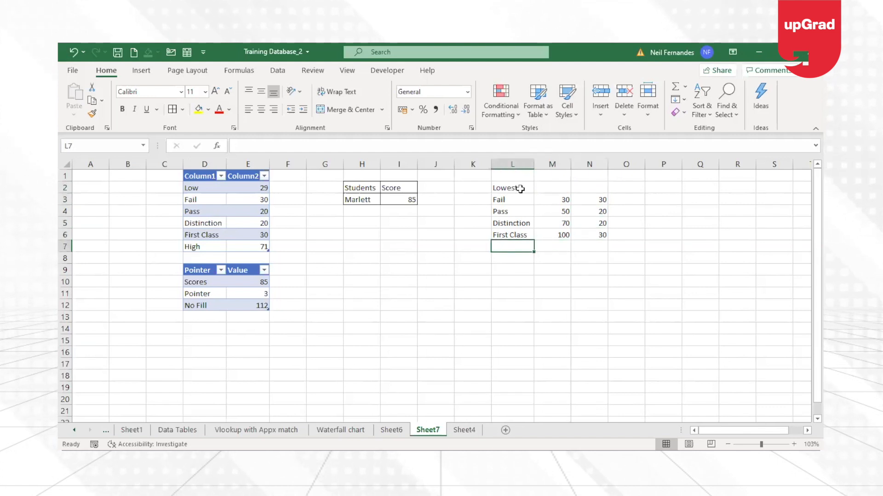
pyautogui.write('Highest')
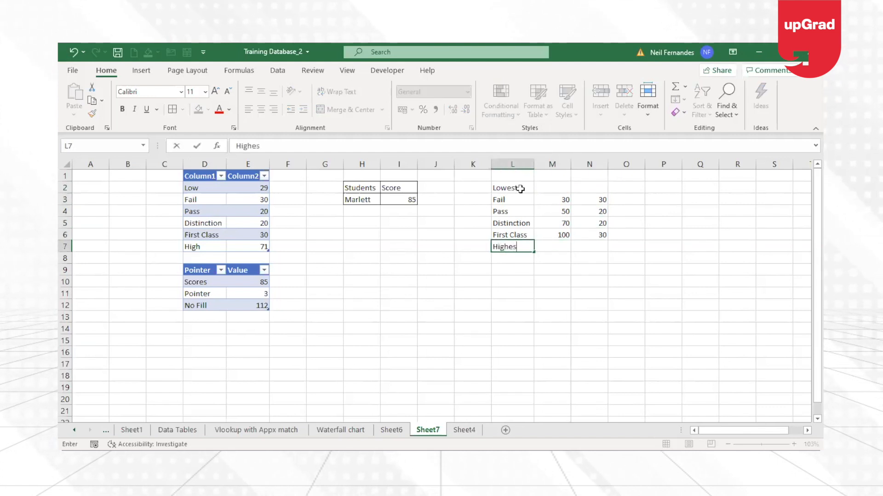
pyautogui.press('Return')
# - Enter 0 in N2 as the chart value for the Lowest category
pyautogui.press('Up')
pyautogui.press('Right')
pyautogui.press('Right')
pyautogui.press('Up')
pyautogui.press('Up')
pyautogui.press('Up')
pyautogui.press('Up')
pyautogui.press('Up')
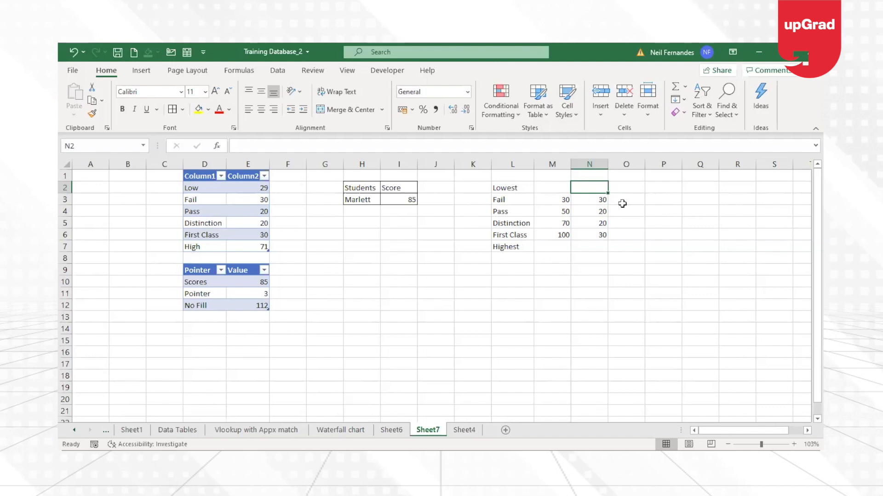
pyautogui.write('2')
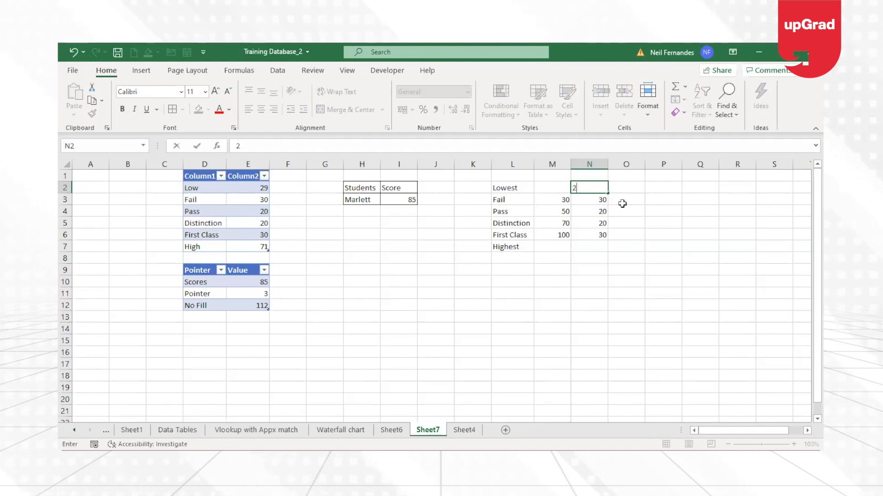
pyautogui.press('BackSpace')
pyautogui.write('0')
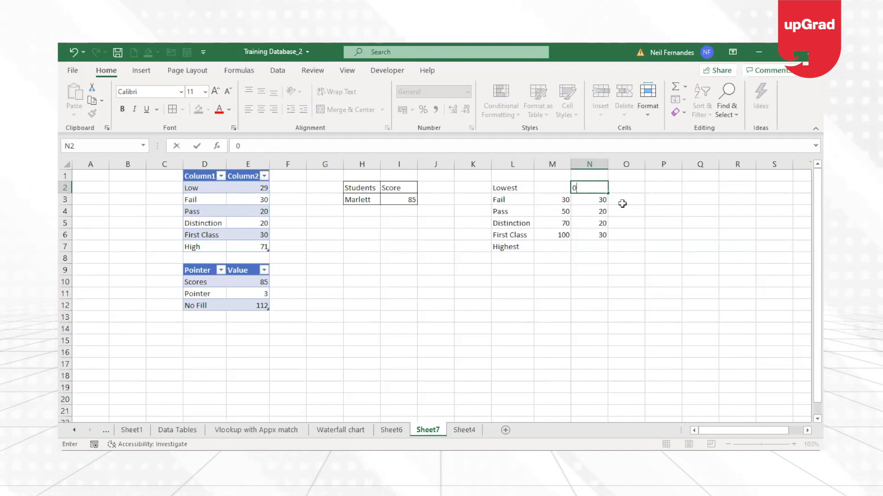
pyautogui.press('Return')
# - Enter 100 in N7 as the chart value for the Highest category
pyautogui.press('Down')
pyautogui.press('Down')
pyautogui.press('Down')
pyautogui.press('Down')
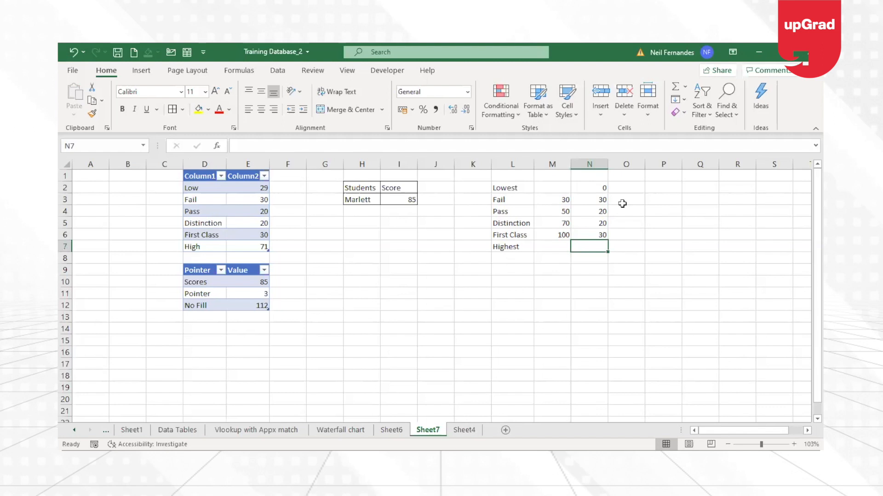
pyautogui.write('100')
pyautogui.press('Return')
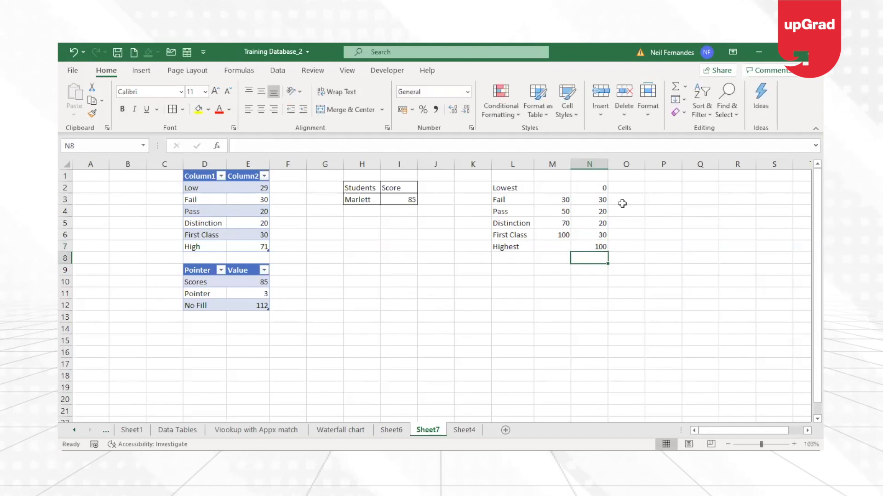
pyautogui.click(592, 187)
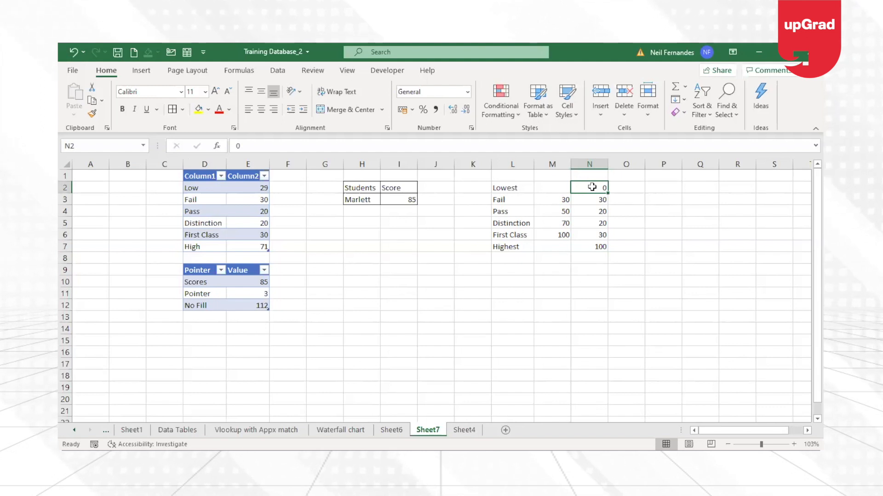
pyautogui.hotkey('shift', 'Up')
pyautogui.hotkey('shift', 'Left')
pyautogui.hotkey('shift', 'Left')
pyautogui.hotkey('shift', 'Left')
pyautogui.hotkey('shift', 'Left')
pyautogui.hotkey('shift', 'Left')
pyautogui.hotkey('shift', 'Left')
pyautogui.hotkey('shift', 'Left')
pyautogui.hotkey('shift', 'Left')
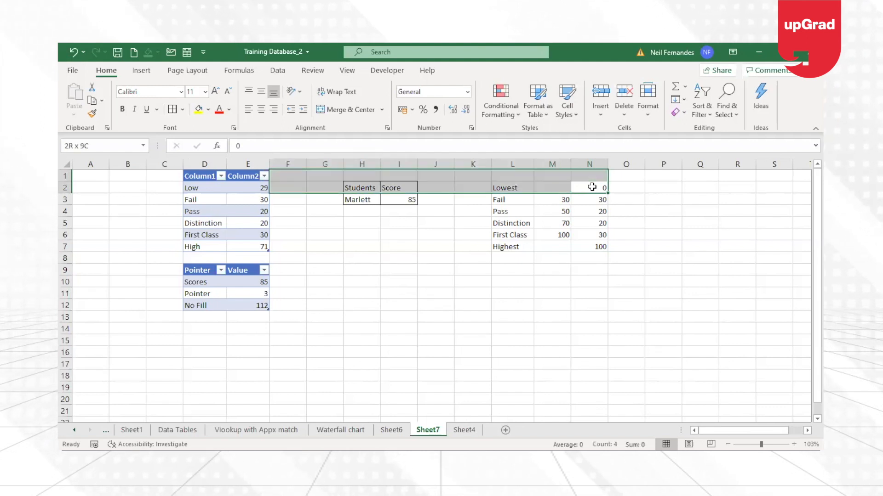
pyautogui.hotkey('shift', 'Right')
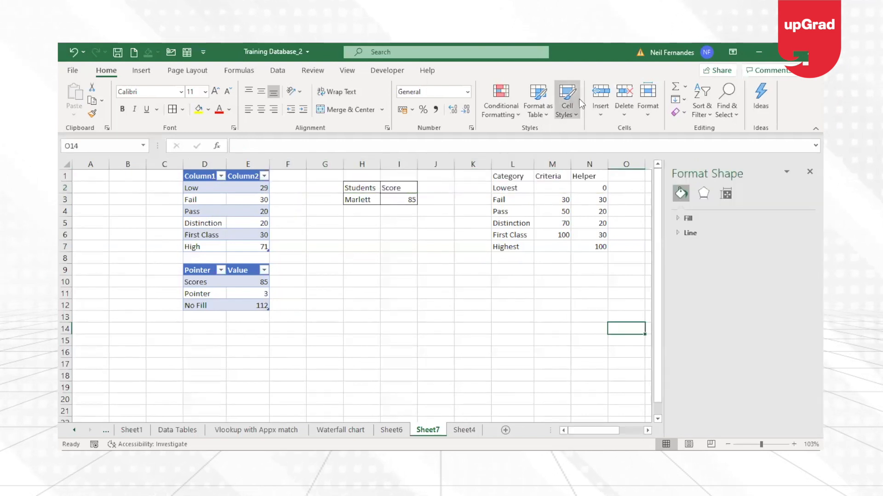
pyautogui.moveTo(596, 188); pyautogui.dragTo(595, 243)
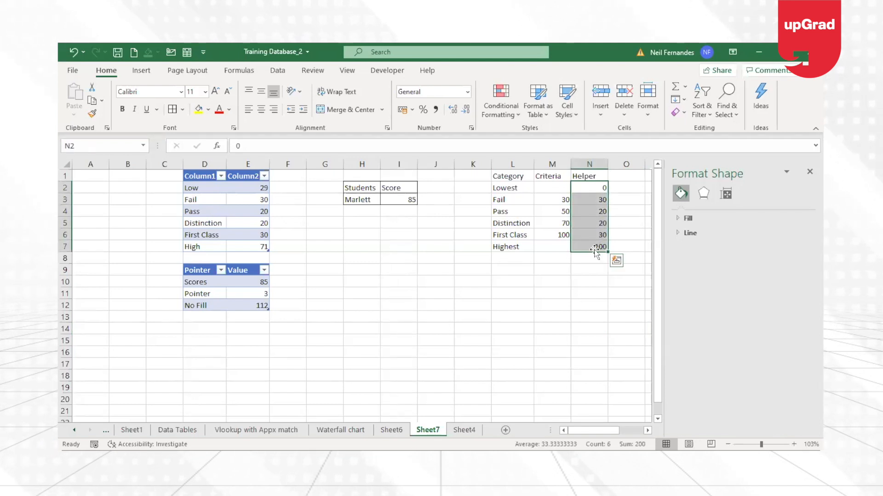
pyautogui.click(513, 244)
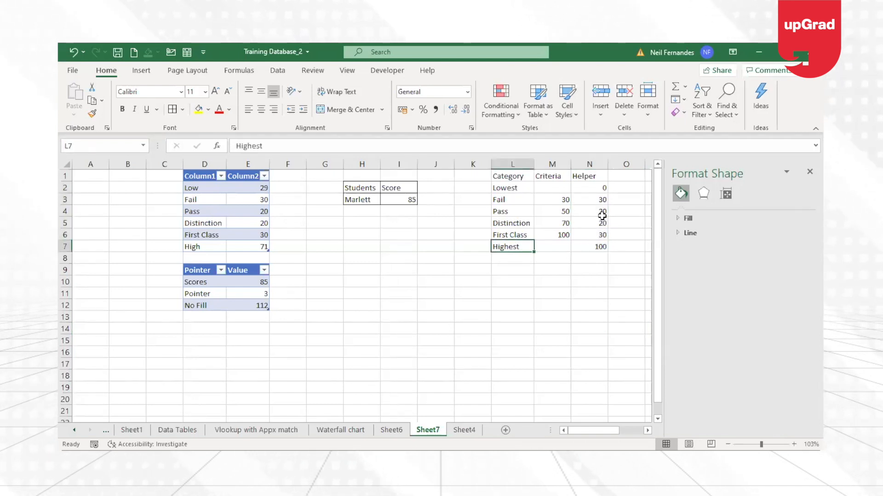
pyautogui.moveTo(591, 200); pyautogui.dragTo(591, 236)
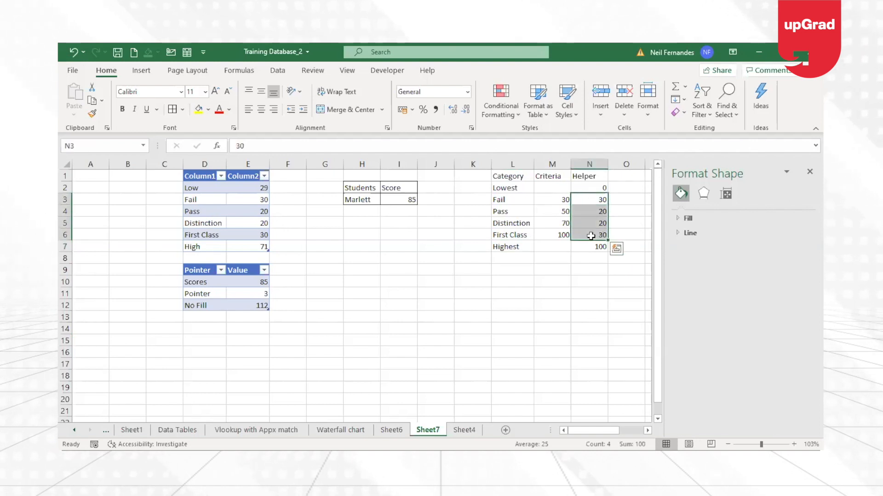
# - Move the category table with its headings from L1:N7 down one row to L2:N8
pyautogui.moveTo(506, 177); pyautogui.dragTo(591, 189)
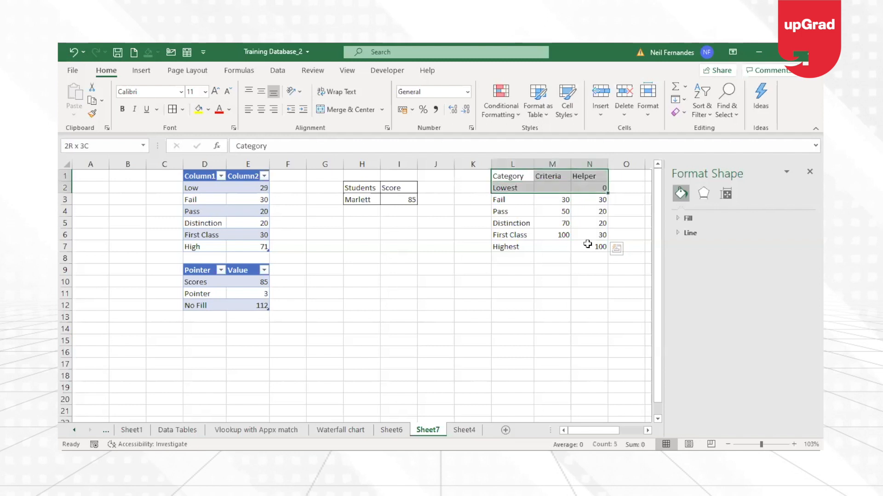
pyautogui.moveTo(588, 244); pyautogui.dragTo(588, 245)
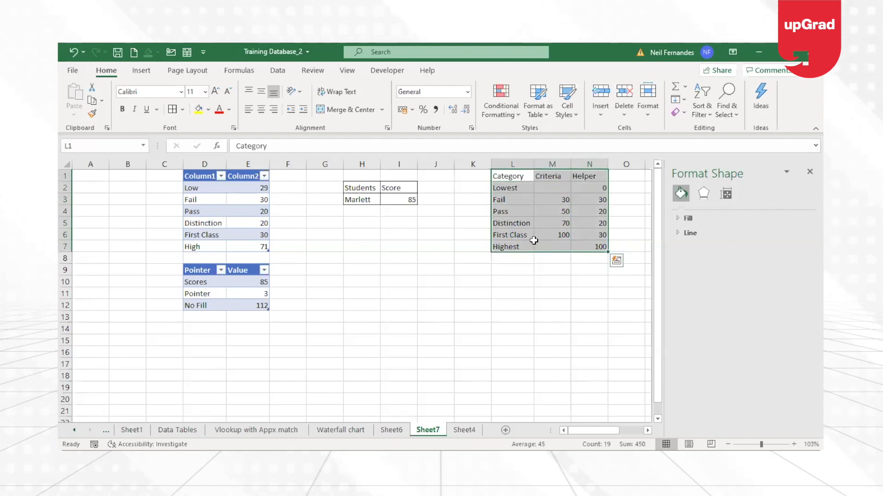
pyautogui.moveTo(525, 177); pyautogui.dragTo(602, 262)
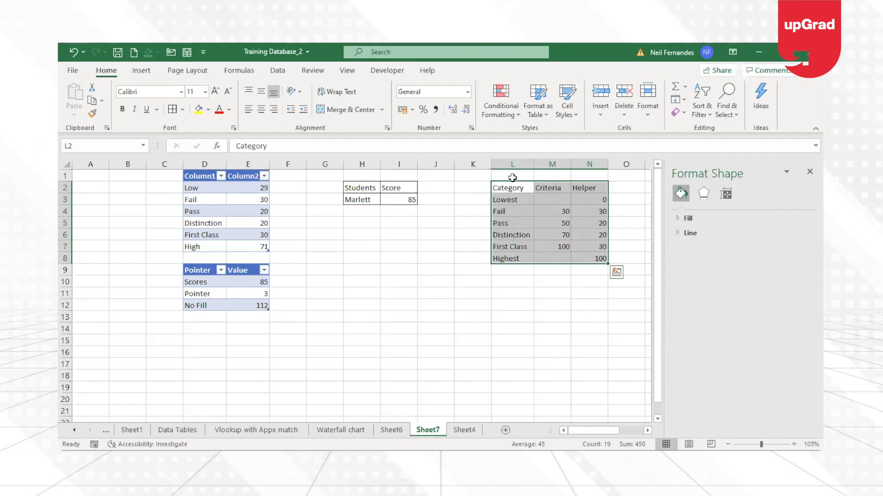
# - Merge and center L1:N1 above the category table and enter the title "Dounut Chart" in it
pyautogui.moveTo(511, 175); pyautogui.dragTo(595, 176)
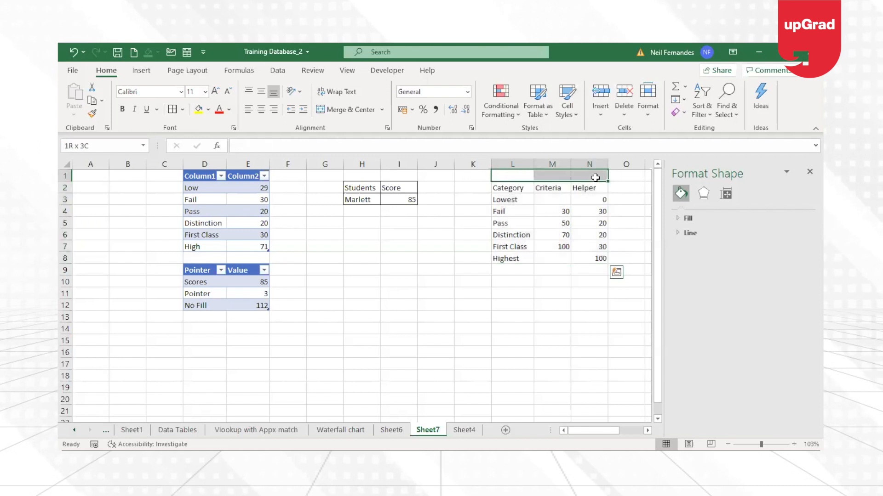
pyautogui.click(358, 112)
pyautogui.write('Doubu')
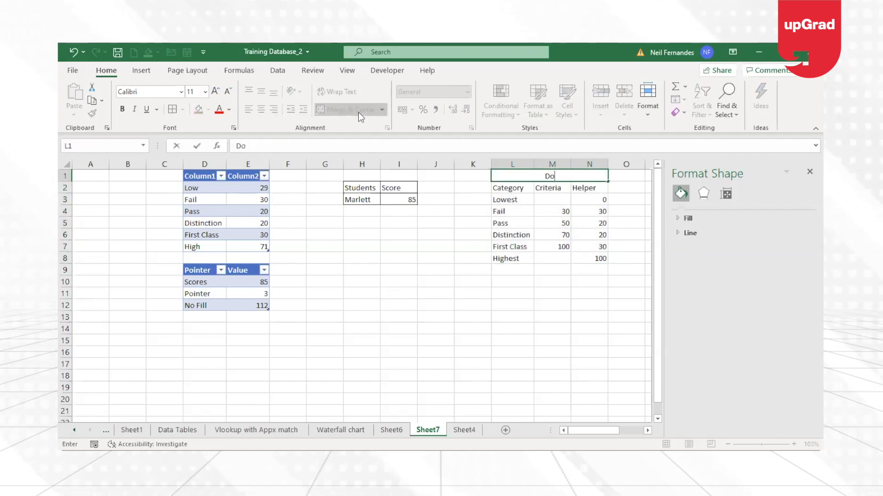
pyautogui.press('BackSpace')
pyautogui.write('nut Chart')
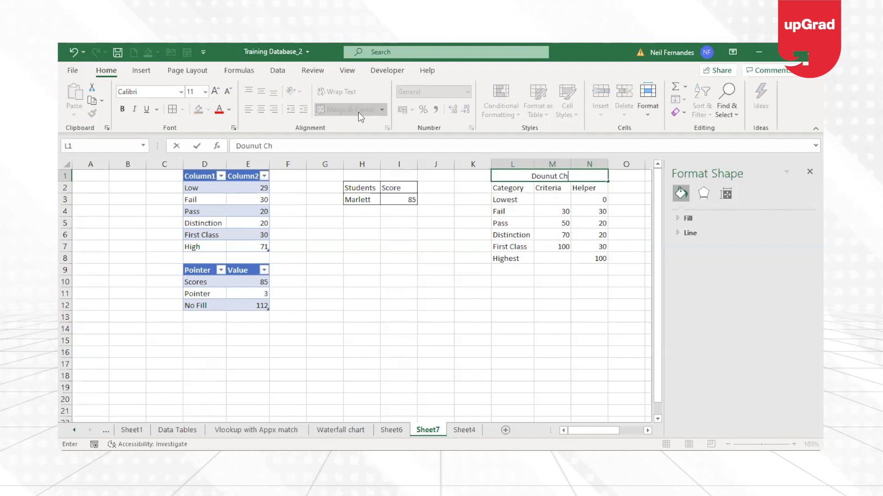
pyautogui.press('Return')
# - Enter the title "Pie Chart" in L11 and merge and center it across L11:M11
pyautogui.press('Down')
pyautogui.press('Down')
pyautogui.press('Down')
pyautogui.press('Down')
pyautogui.press('Down')
pyautogui.press('Down')
pyautogui.press('Down')
pyautogui.press('Down')
pyautogui.press('Down')
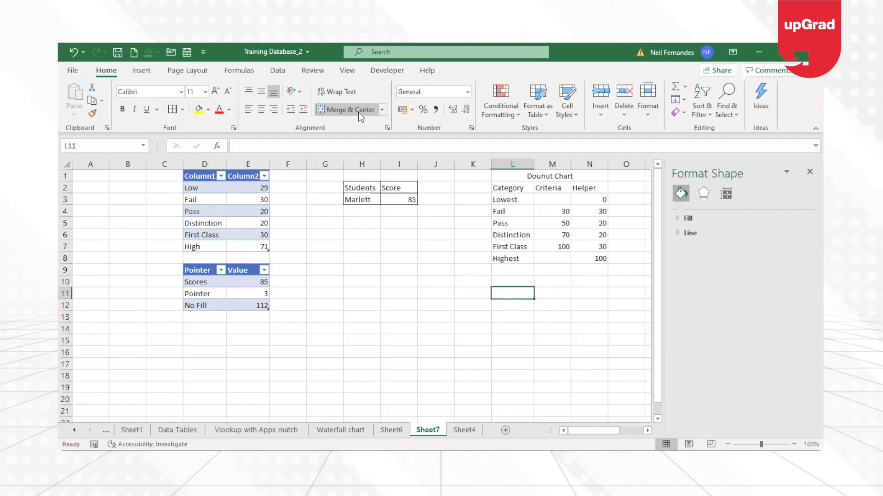
pyautogui.write('Pie Chart')
pyautogui.press('Return')
pyautogui.press('Up')
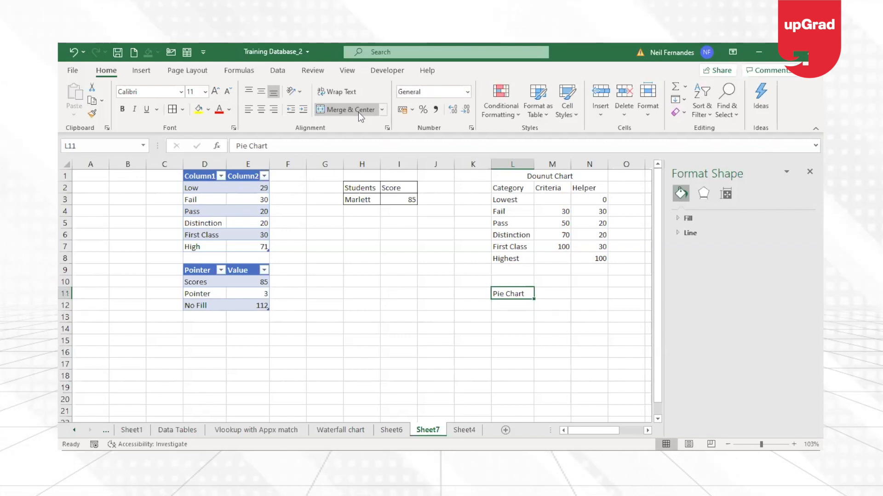
pyautogui.moveTo(517, 295); pyautogui.dragTo(544, 296)
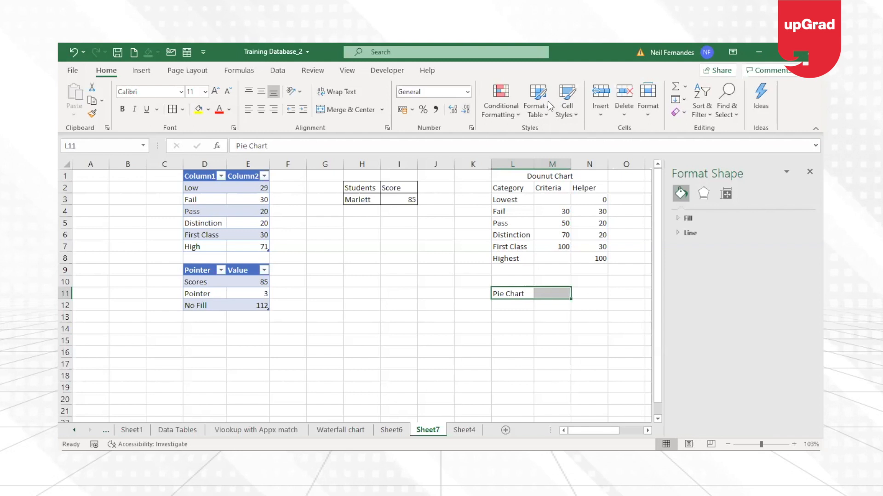
pyautogui.click(351, 111)
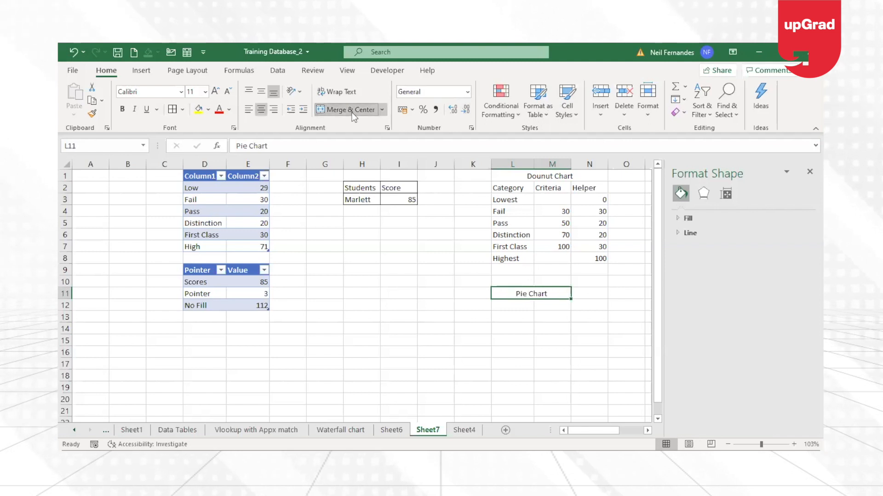
# - Enter the label Score in L12 under the Pie Chart title and check the student's score cell I3
pyautogui.click(520, 304)
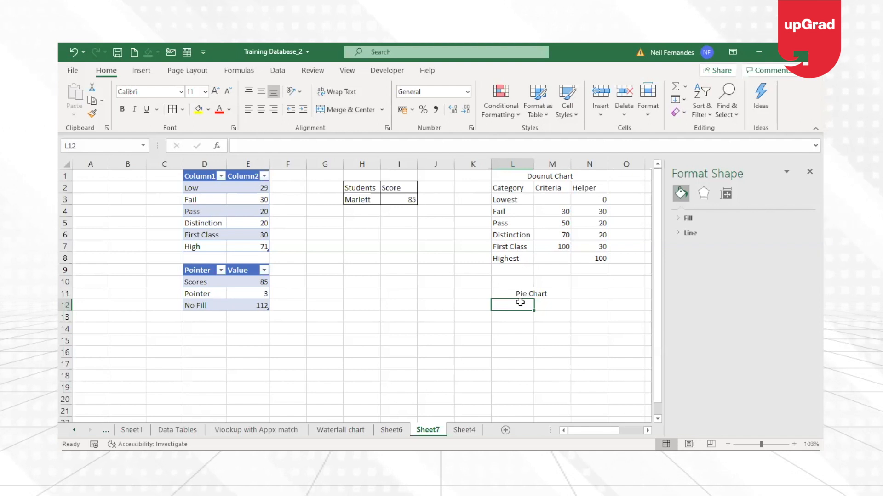
pyautogui.write('Scores')
pyautogui.press('Return')
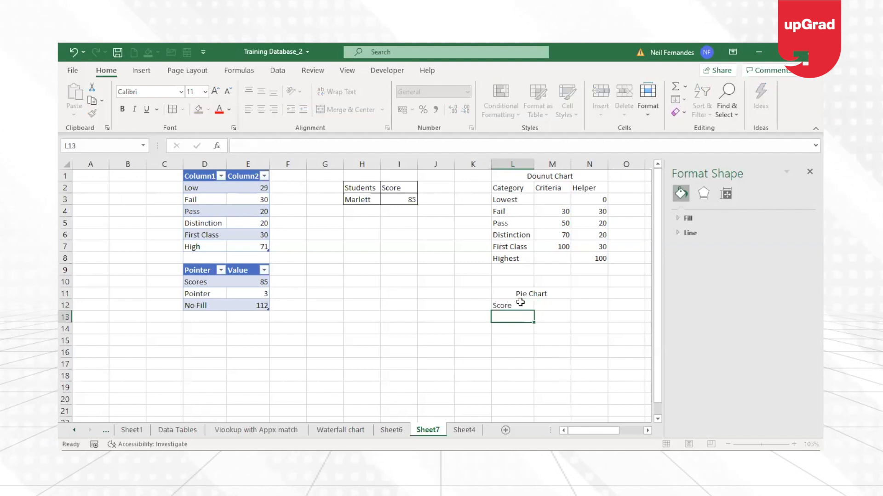
pyautogui.click(520, 304)
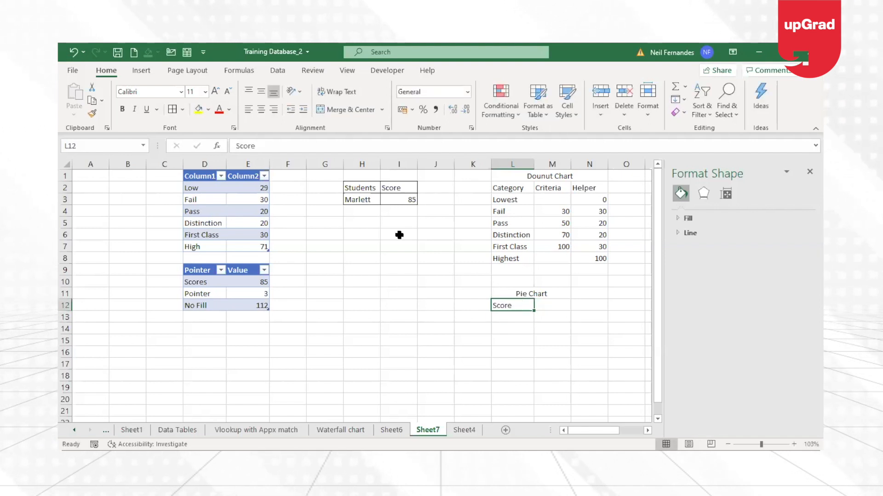
pyautogui.click(401, 198)
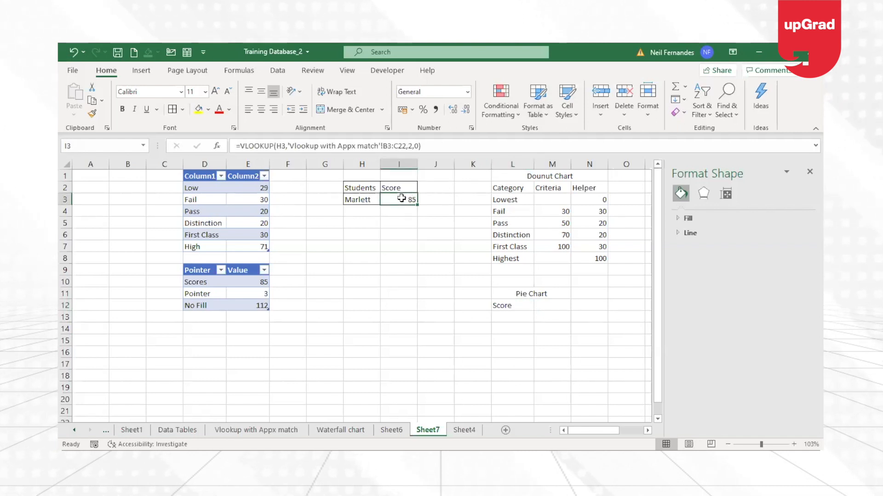
# - Add the labels Pointer in L13 and No Fill in L14 to the pie chart table
pyautogui.click(500, 317)
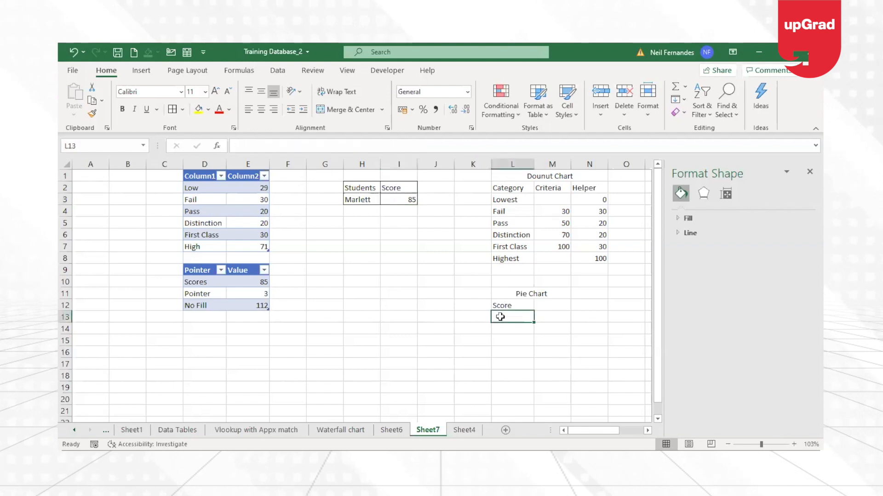
pyautogui.write('Pointer')
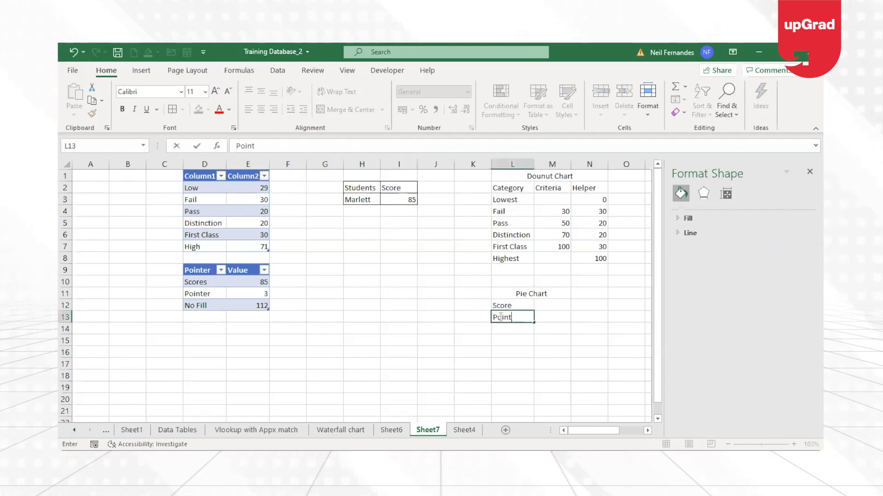
pyautogui.press('Return')
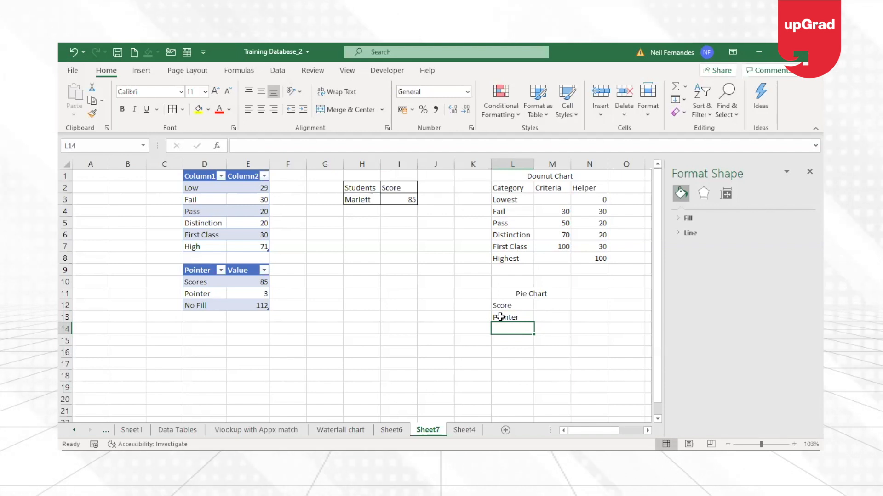
pyautogui.click(539, 305)
pyautogui.click(500, 327)
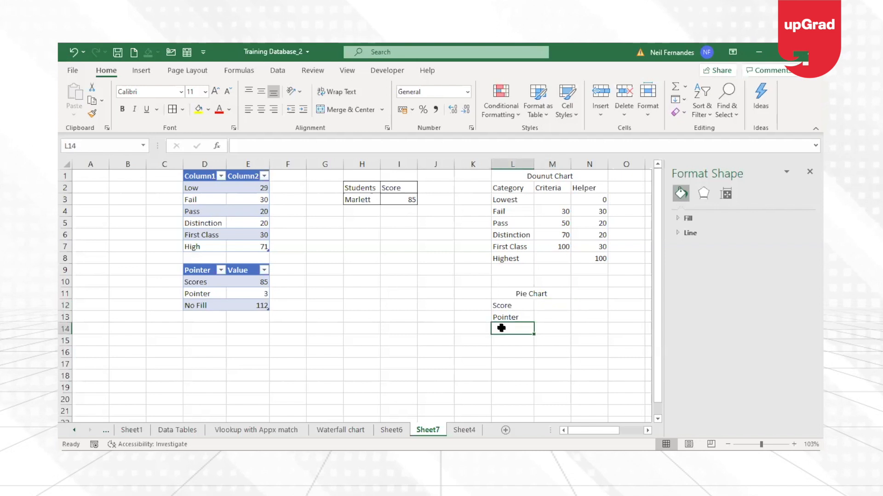
pyautogui.write('No Fill')
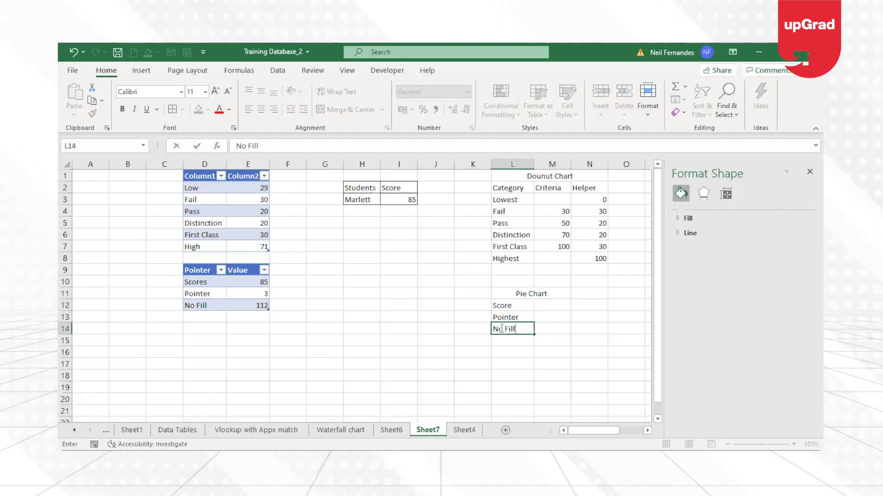
pyautogui.press('Tab')
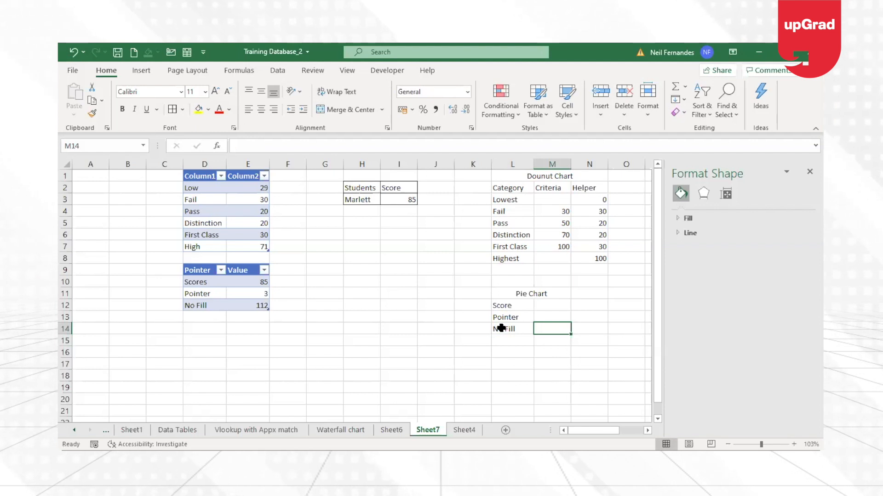
# - Enter 4 as the Pointer value in M13 of the Pie Chart table
pyautogui.press('Up')
pyautogui.press('Up')
pyautogui.press('Down')
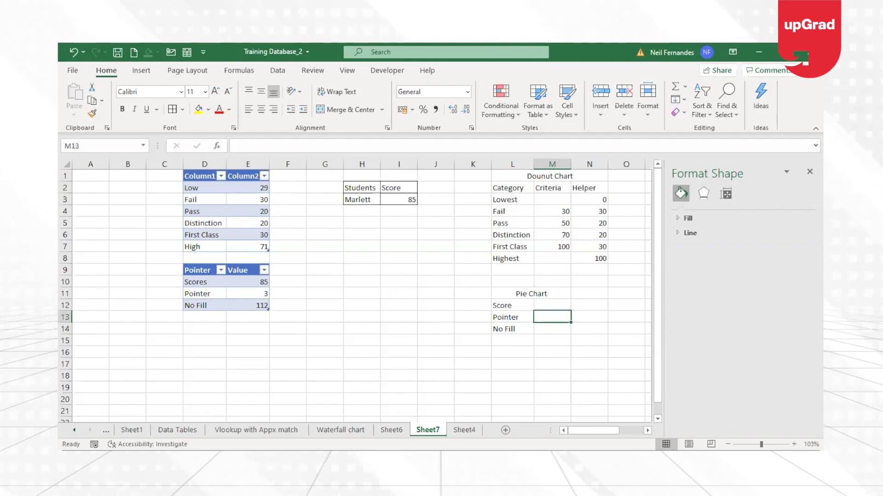
pyautogui.write('4')
pyautogui.press('Return')
pyautogui.press('Up')
pyautogui.press('Up')
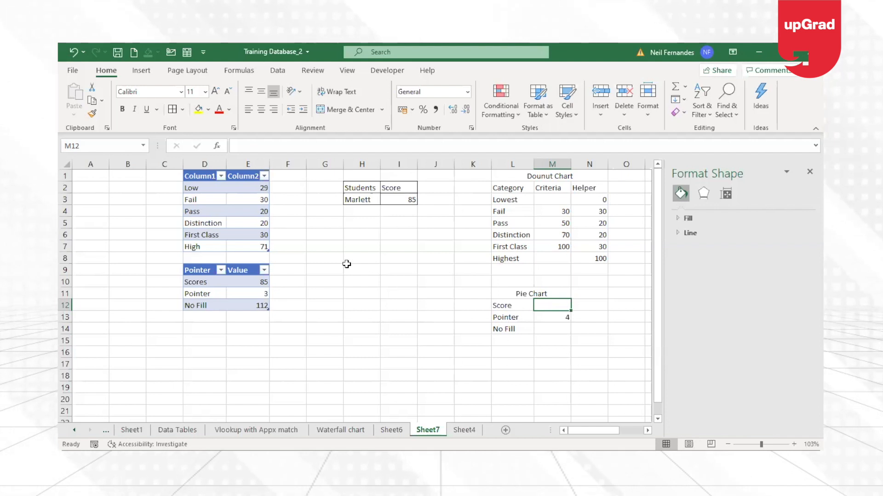
# - Hide columns D to F, which hold the old category and pointer tables
pyautogui.moveTo(210, 164); pyautogui.dragTo(230, 163)
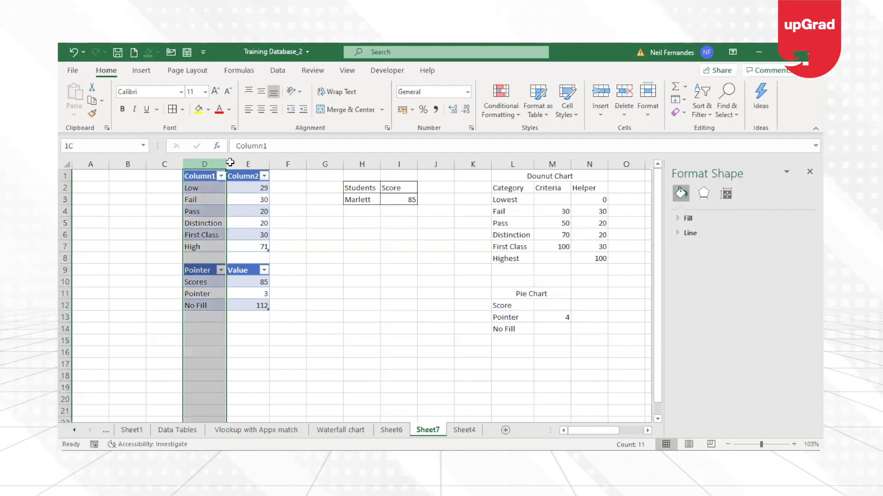
pyautogui.click(249, 163)
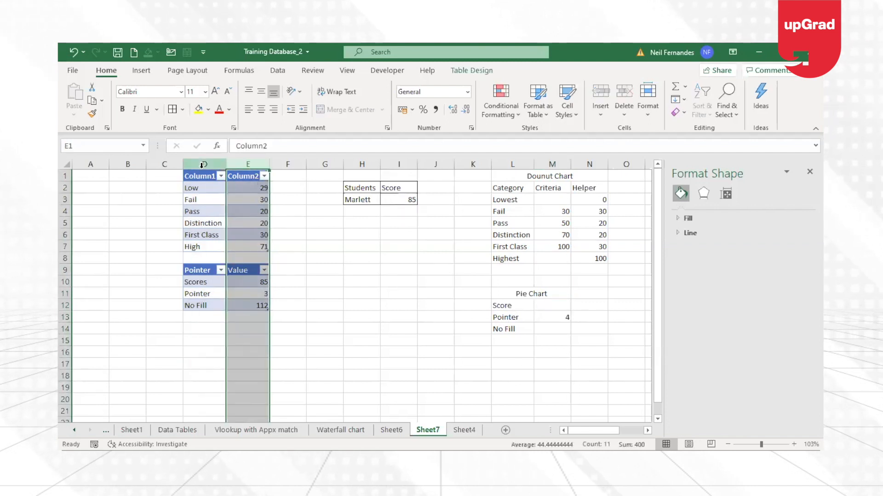
pyautogui.click(206, 165)
pyautogui.moveTo(206, 164); pyautogui.dragTo(276, 156)
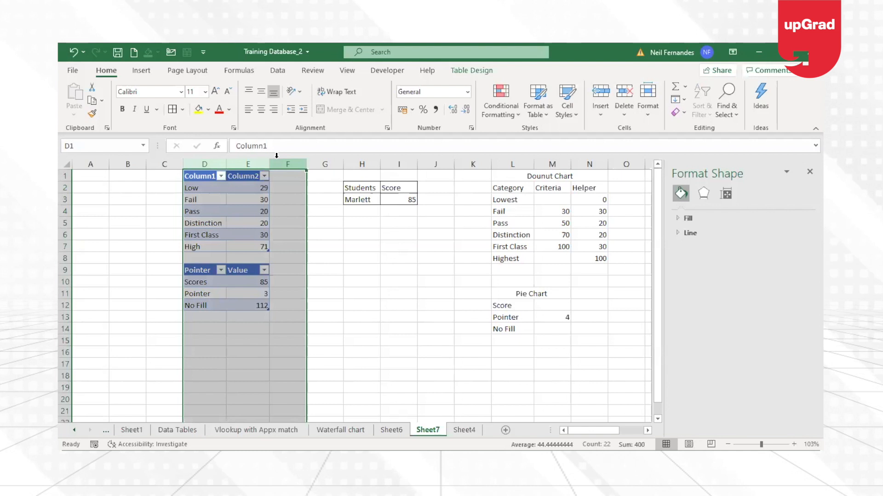
pyautogui.rightClick(272, 165)
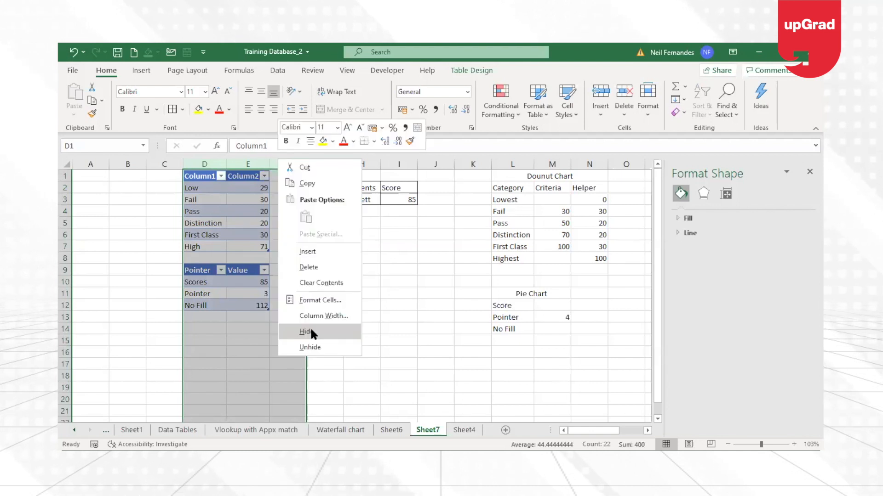
pyautogui.click(310, 327)
# - Enter 50 as the Score value in M12 of the Pie Chart table
pyautogui.click(426, 305)
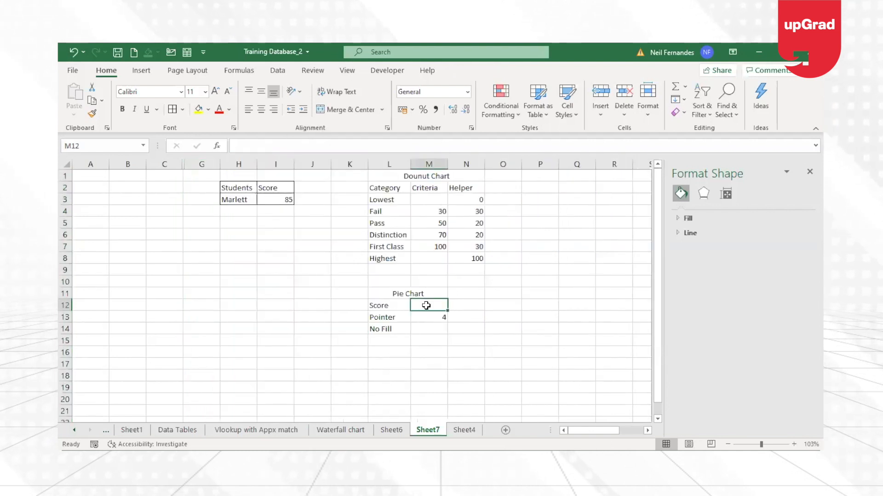
pyautogui.write('50')
pyautogui.press('Return')
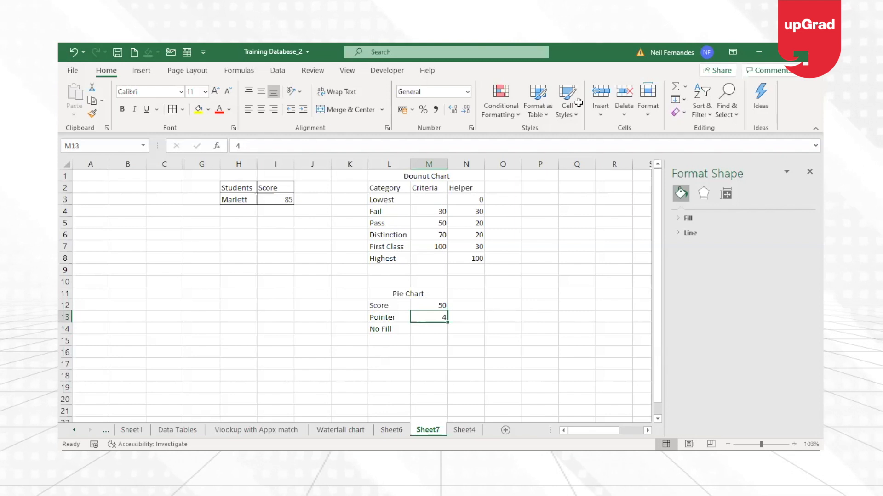
pyautogui.hotkey('ctrl', 'z')
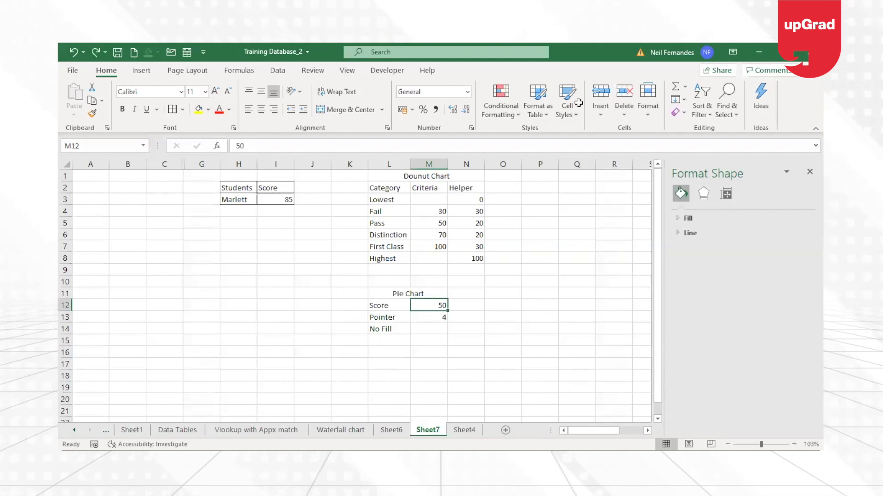
# - Calculate the No Fill value in M14 with the formula =200-SUM(M12:M13)
pyautogui.click(435, 329)
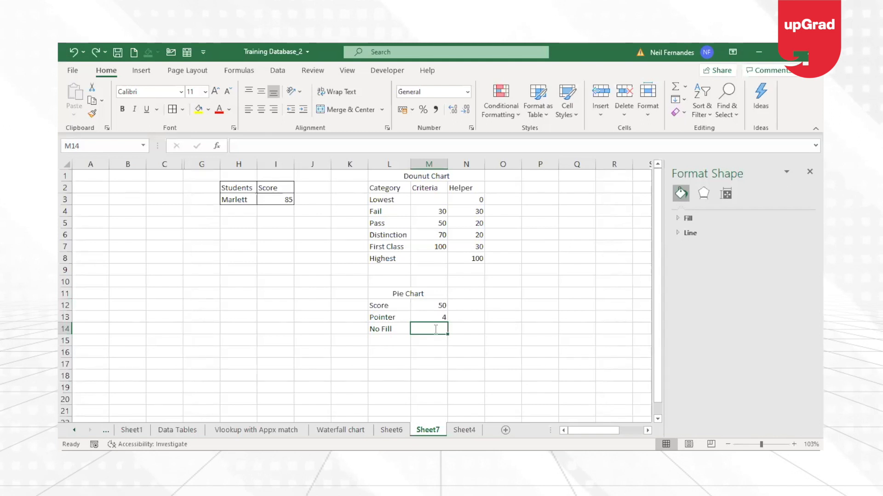
pyautogui.write('=200')
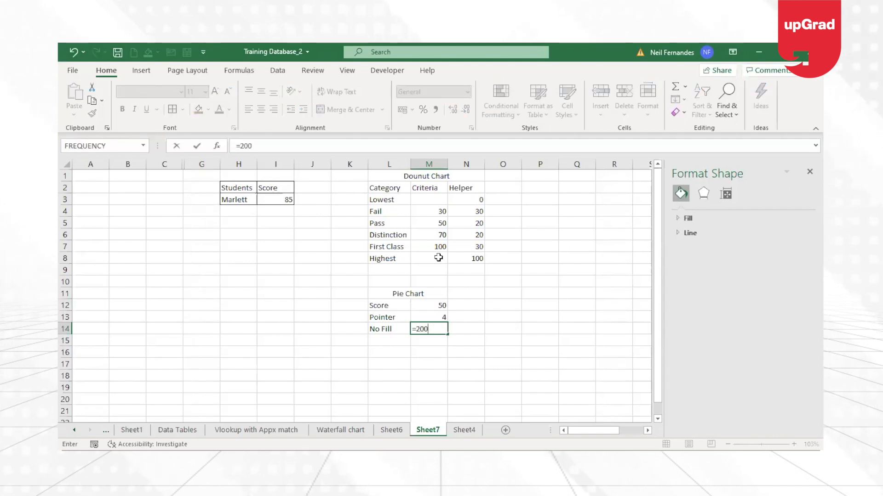
pyautogui.write('-')
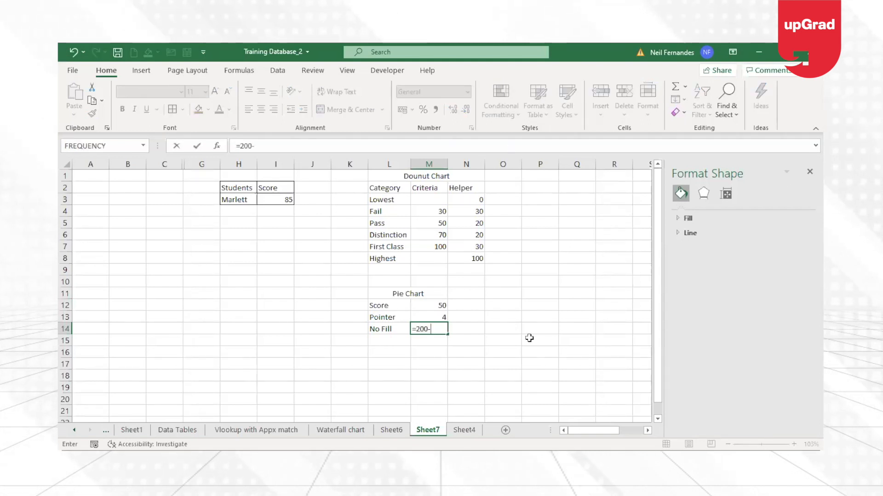
pyautogui.write('s')
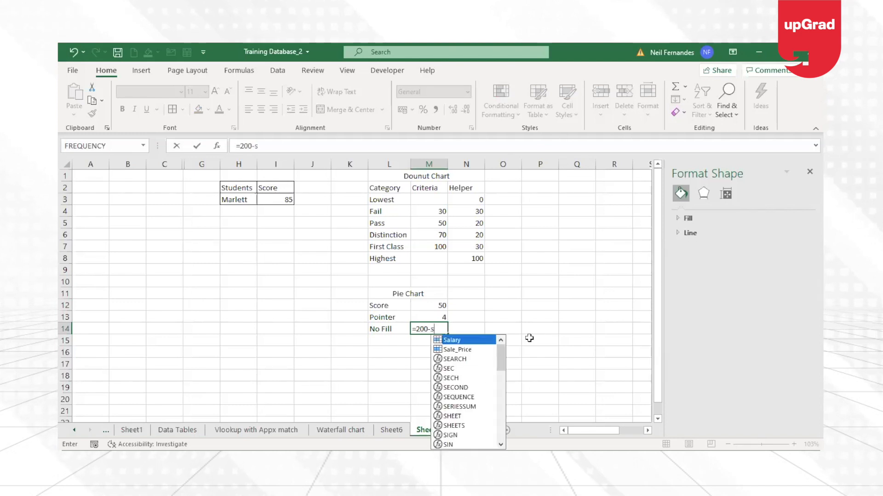
pyautogui.write('um(')
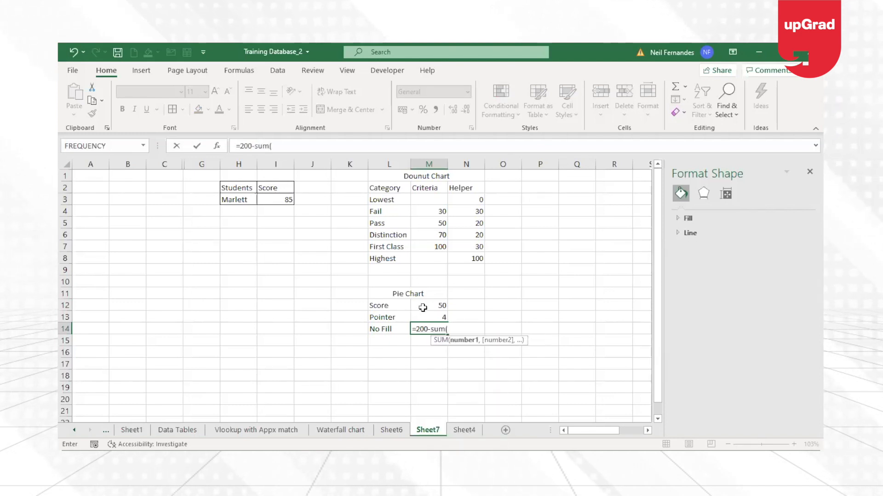
pyautogui.click(420, 306)
pyautogui.moveTo(422, 316); pyautogui.dragTo(422, 317)
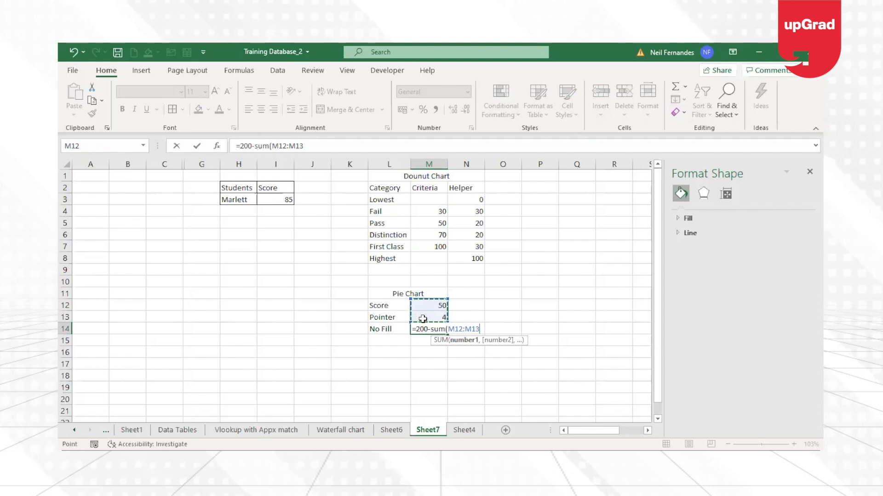
pyautogui.write(')')
pyautogui.press('Return')
pyautogui.press('Up')
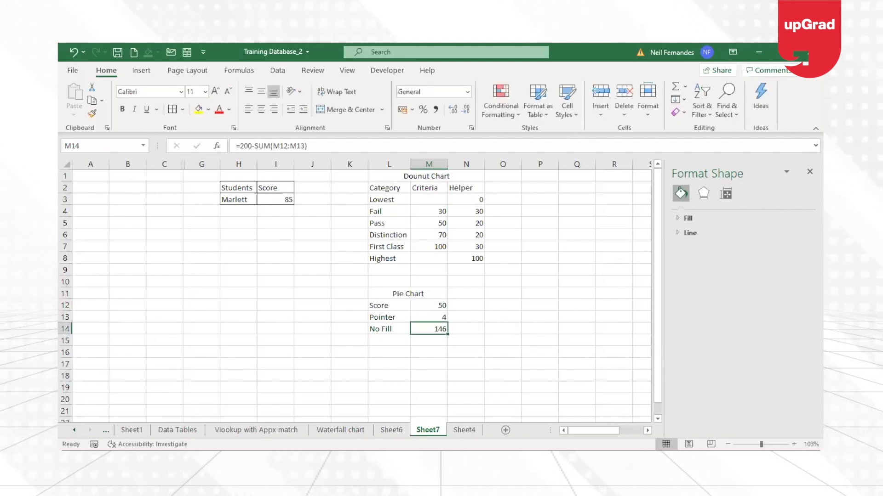
# - Insert a 2-D pie chart from the Pie Chart table and place it in the empty cells beside the two tables
pyautogui.click(647, 431)
pyautogui.click(647, 431)
pyautogui.hscroll(3, 364, 310)
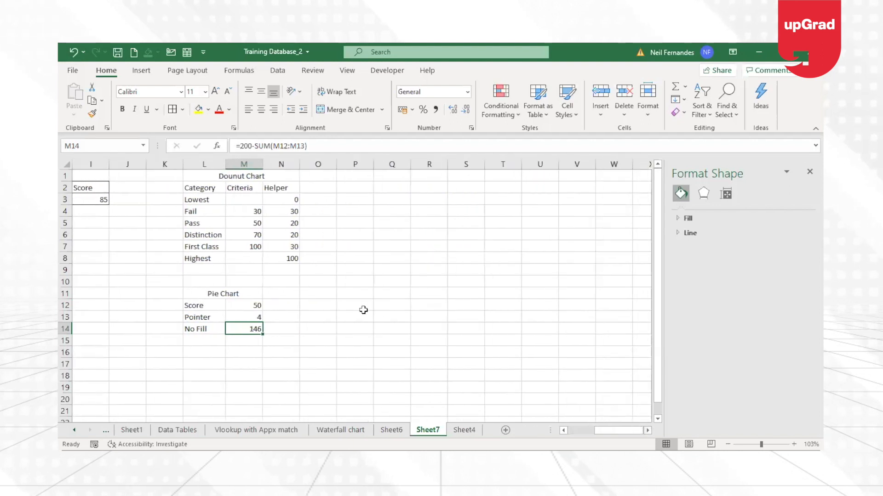
pyautogui.click(420, 244)
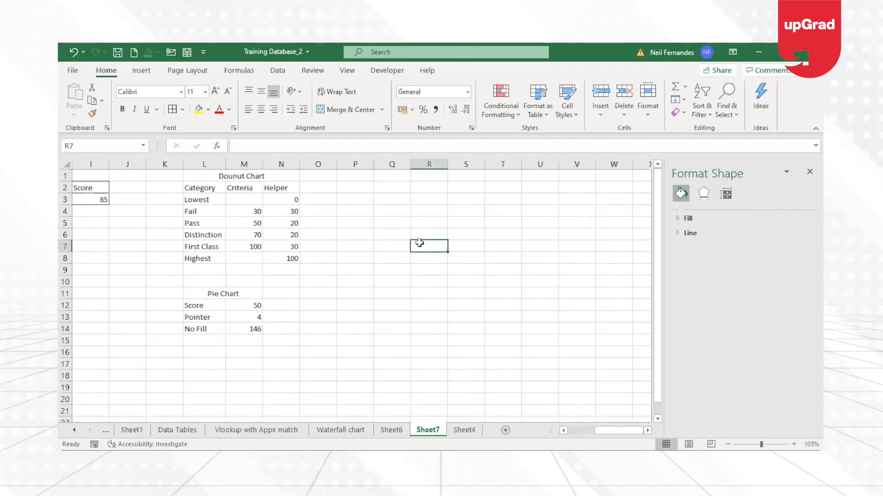
pyautogui.click(205, 294)
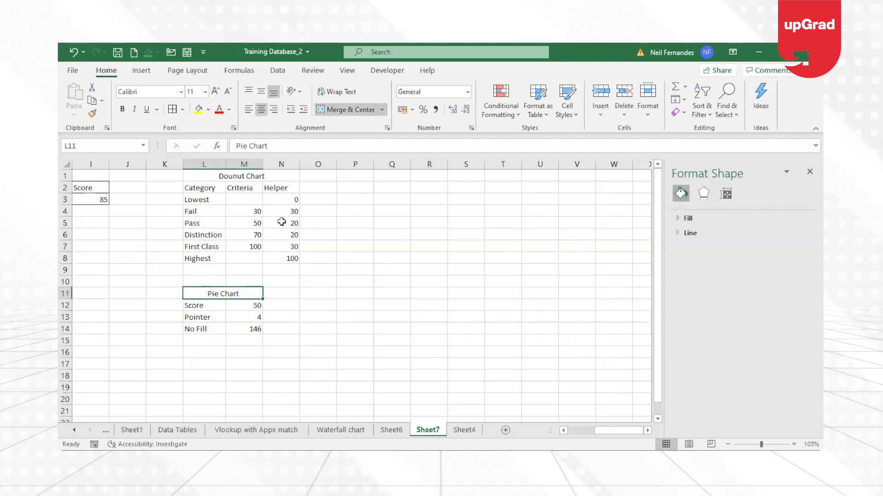
pyautogui.click(146, 68)
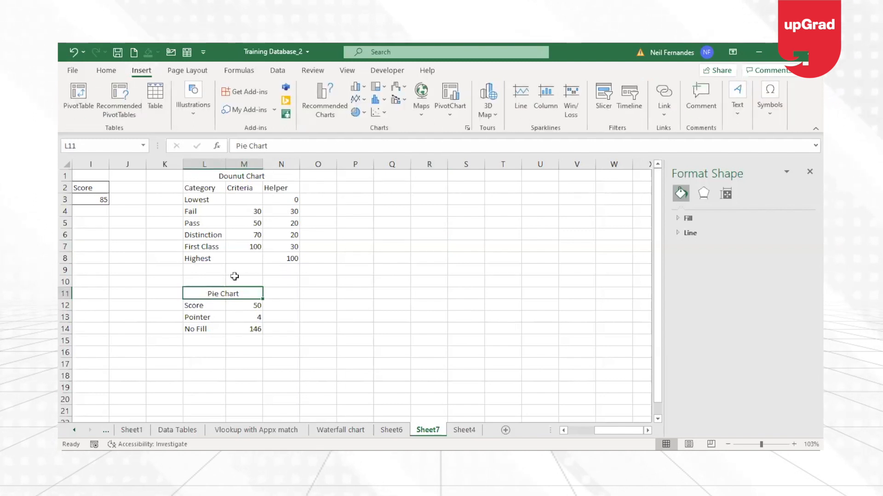
pyautogui.press('Down')
pyautogui.press('Down')
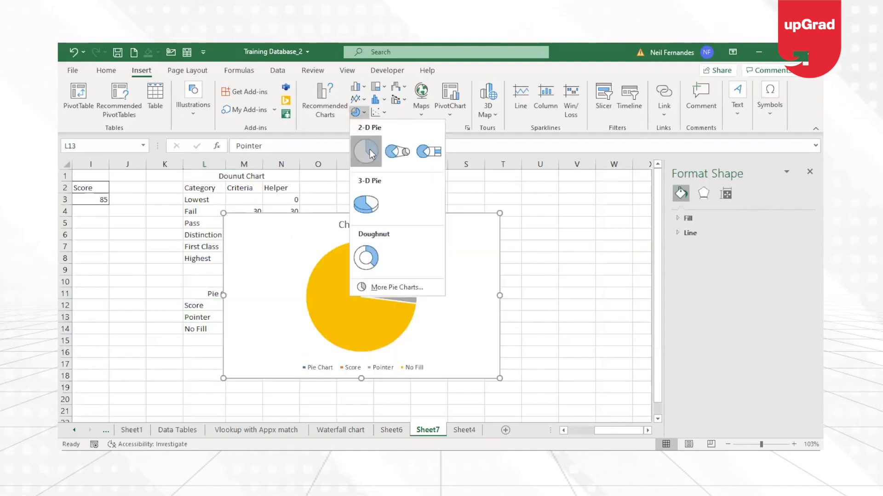
pyautogui.click(370, 150)
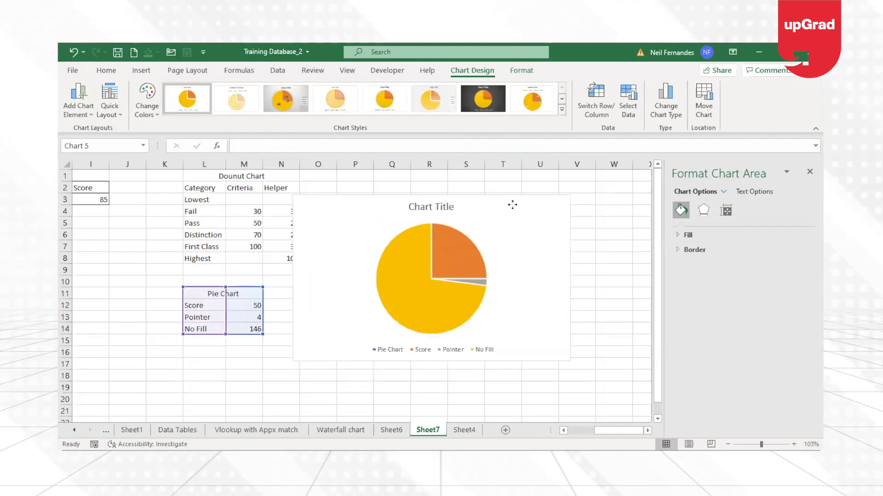
pyautogui.moveTo(510, 201); pyautogui.dragTo(518, 210)
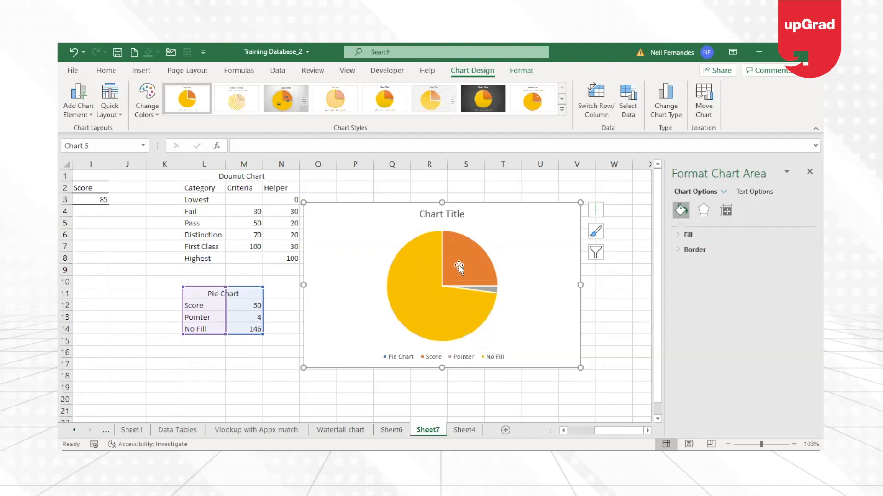
# - Rotate the pie chart by setting the angle of its first slice to 270°
pyautogui.click(415, 303)
pyautogui.click(415, 303)
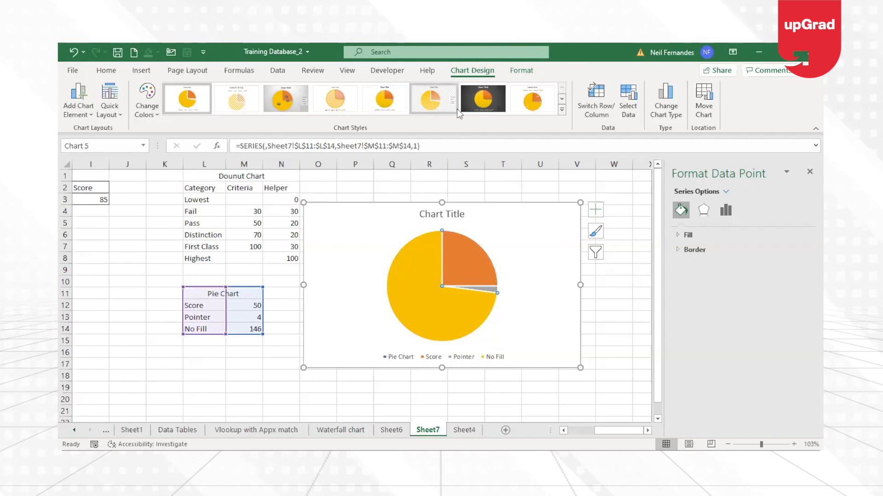
pyautogui.click(617, 267)
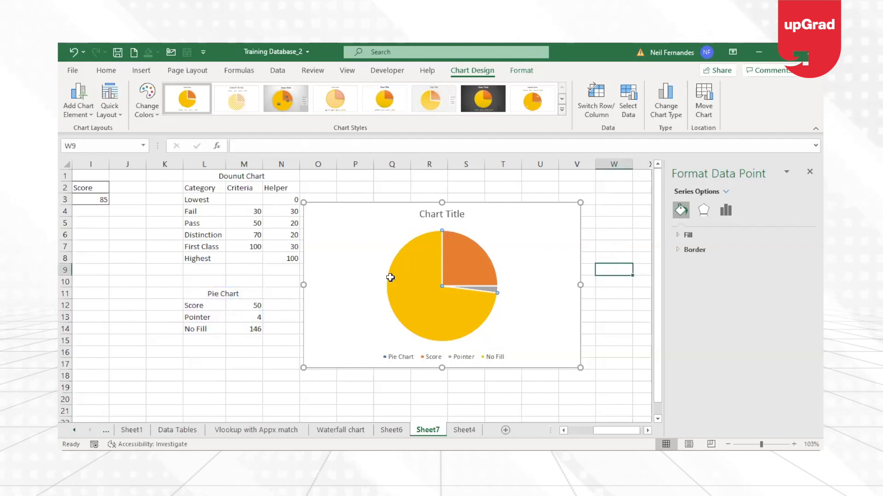
pyautogui.click(419, 295)
pyautogui.click(419, 295)
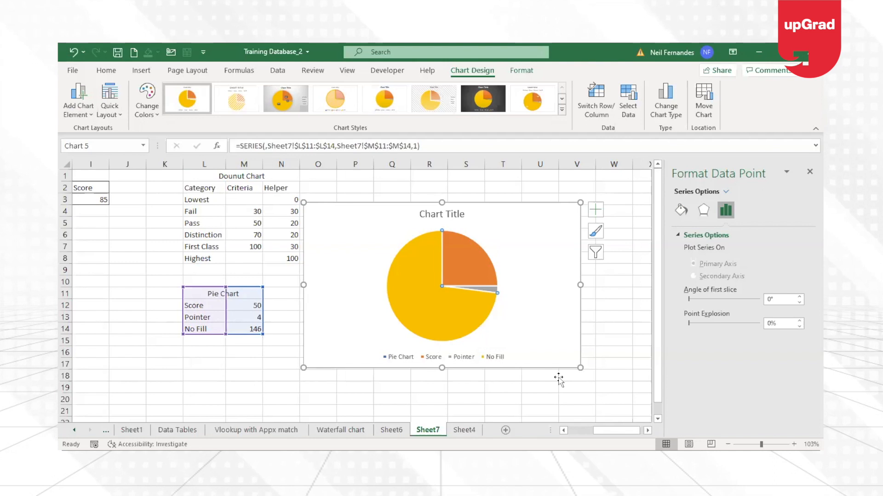
pyautogui.click(524, 391)
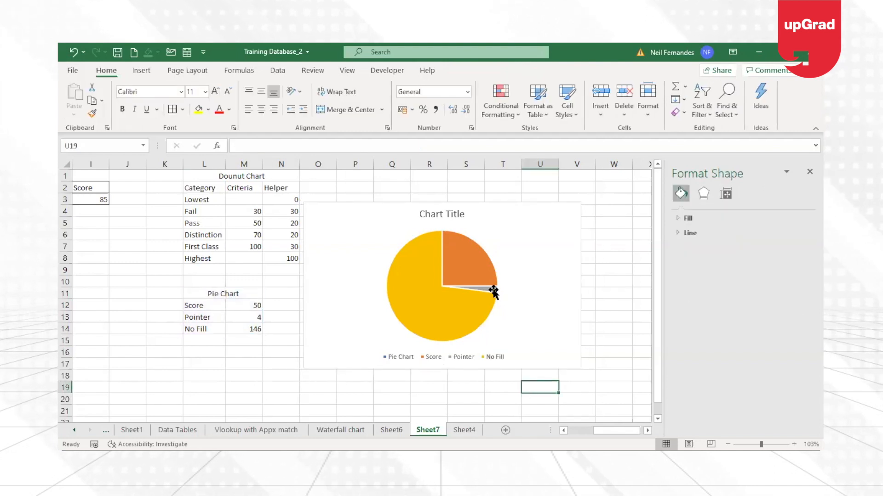
pyautogui.click(491, 290)
pyautogui.click(484, 287)
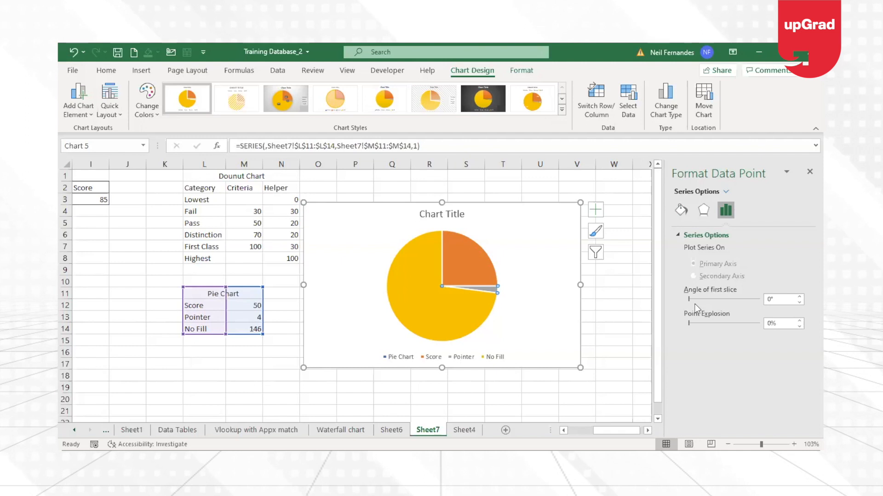
pyautogui.moveTo(689, 299); pyautogui.dragTo(741, 300)
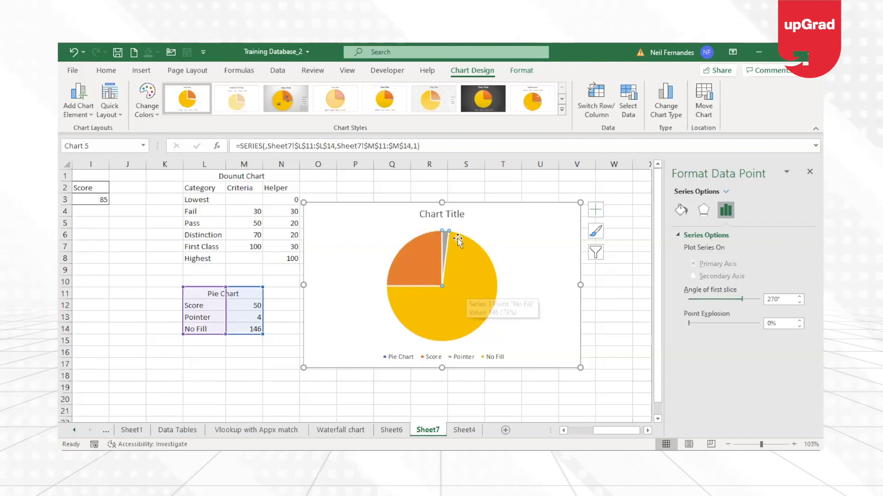
# - Set the No Fill slice and the Score slice of the pie to no fill, leaving the Pointer slice filled
pyautogui.click(460, 265)
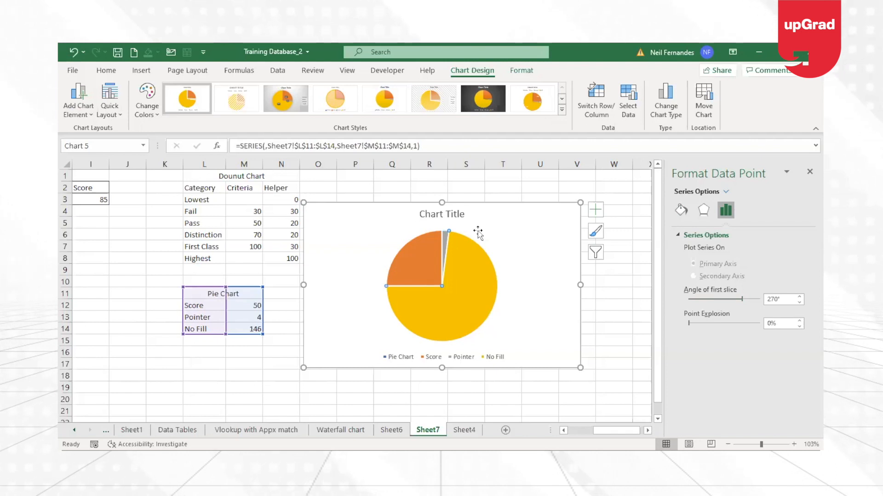
pyautogui.click(512, 74)
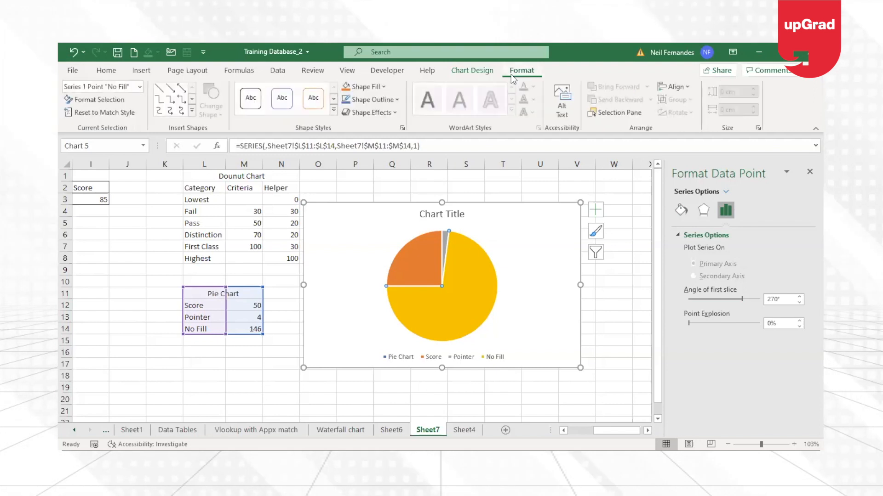
pyautogui.click(361, 87)
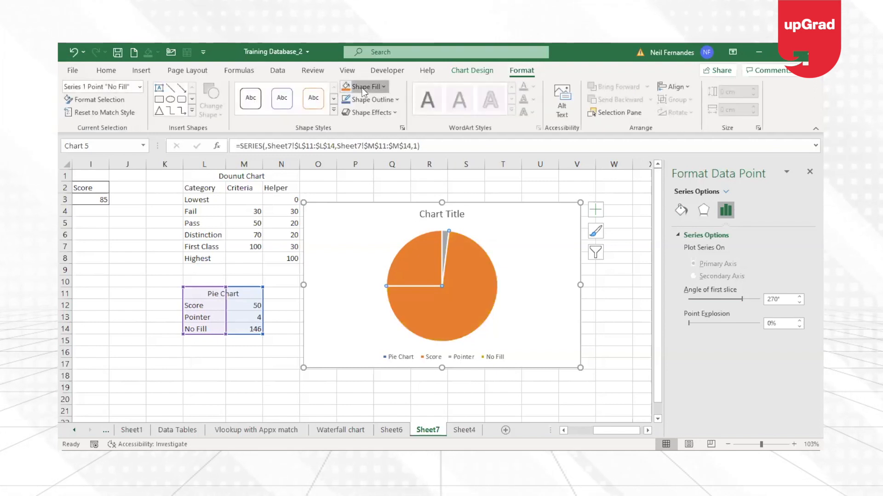
pyautogui.click(362, 88)
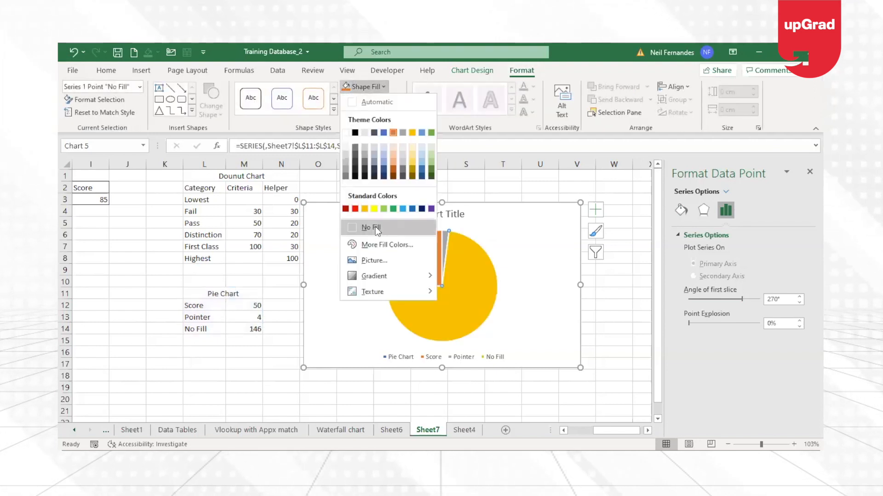
pyautogui.click(371, 228)
pyautogui.click(419, 267)
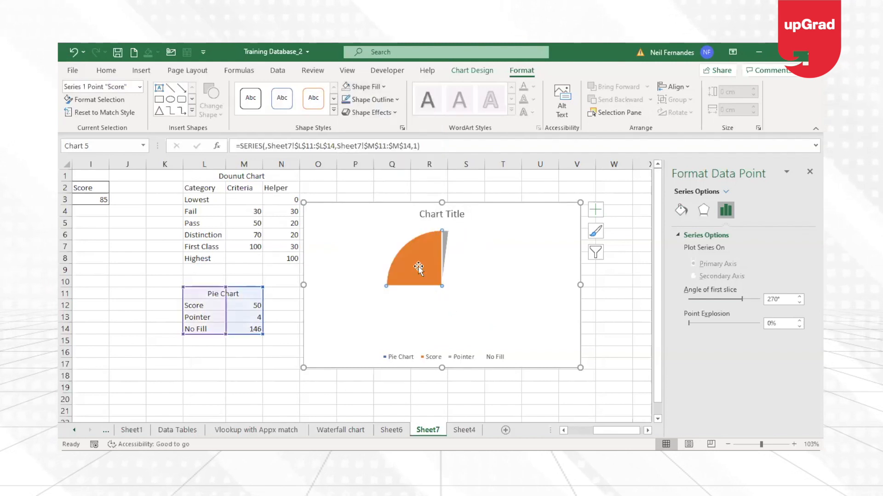
pyautogui.click(356, 87)
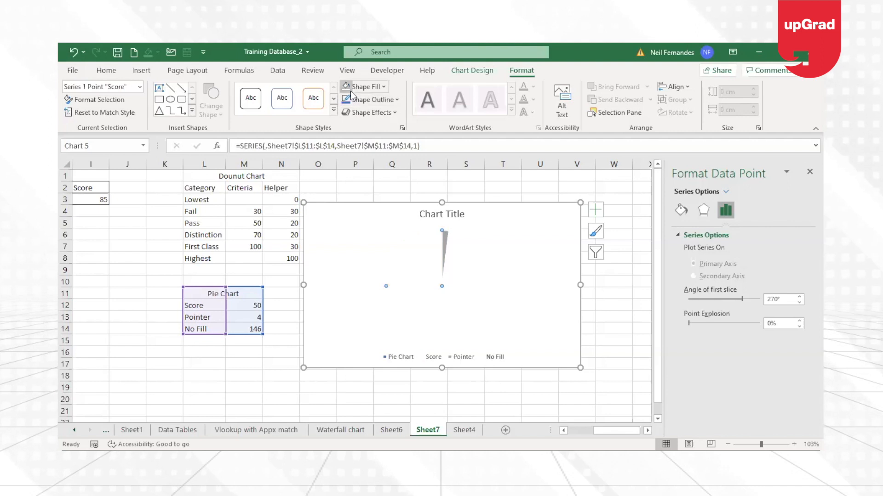
# - Set the Score value in M12 to 40 to test how the pie chart's pointer moves
pyautogui.click(622, 341)
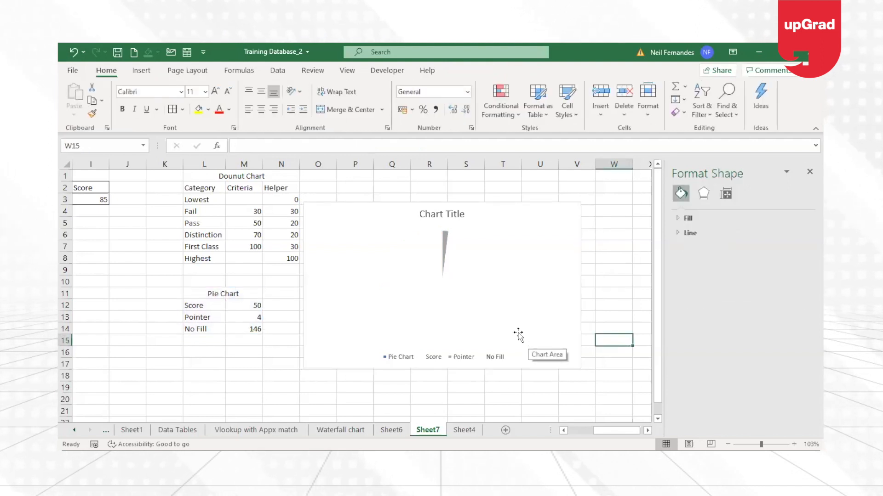
pyautogui.click(445, 248)
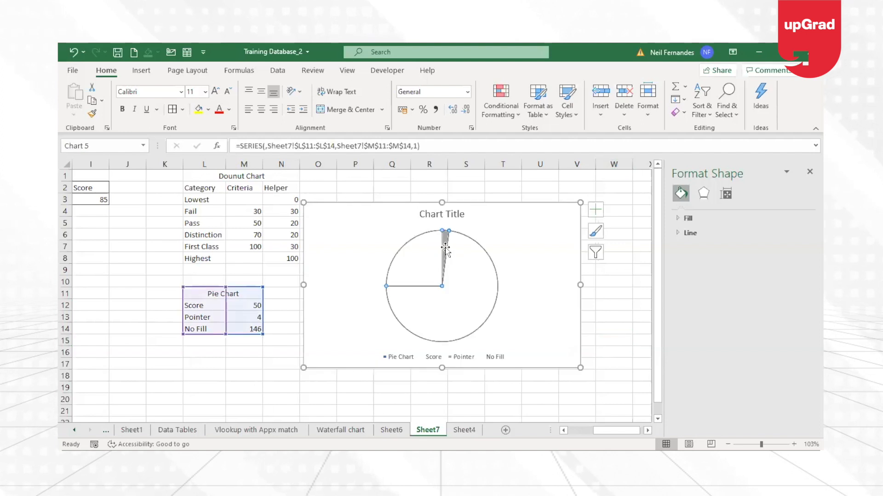
pyautogui.click(253, 306)
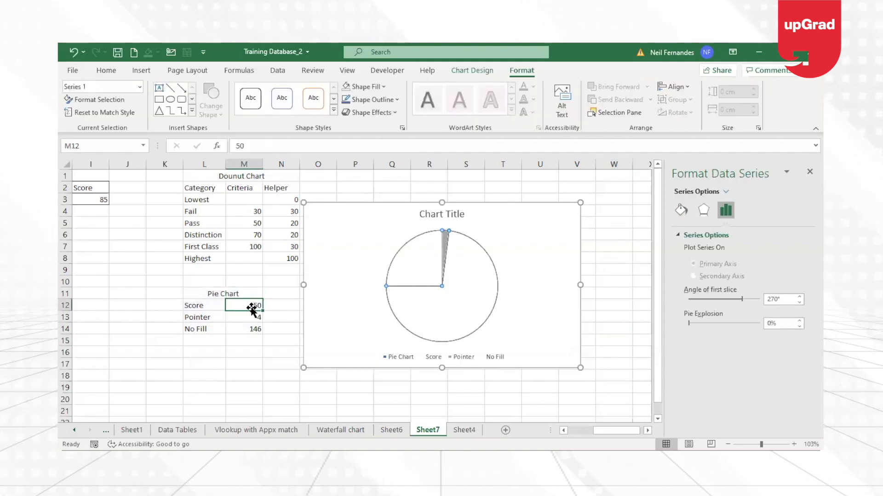
pyautogui.write('40')
pyautogui.press('Return')
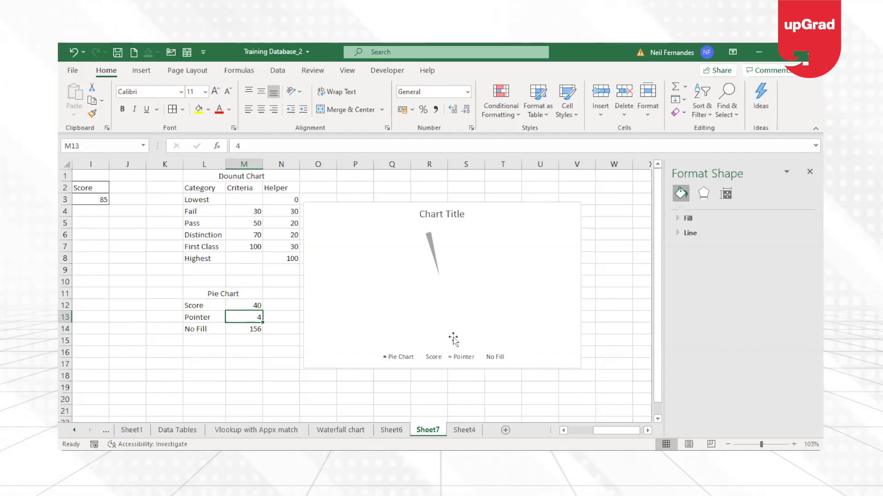
# - Set the Score value in M12 to 0 to check the pointer's position at the lowest score
pyautogui.click(434, 267)
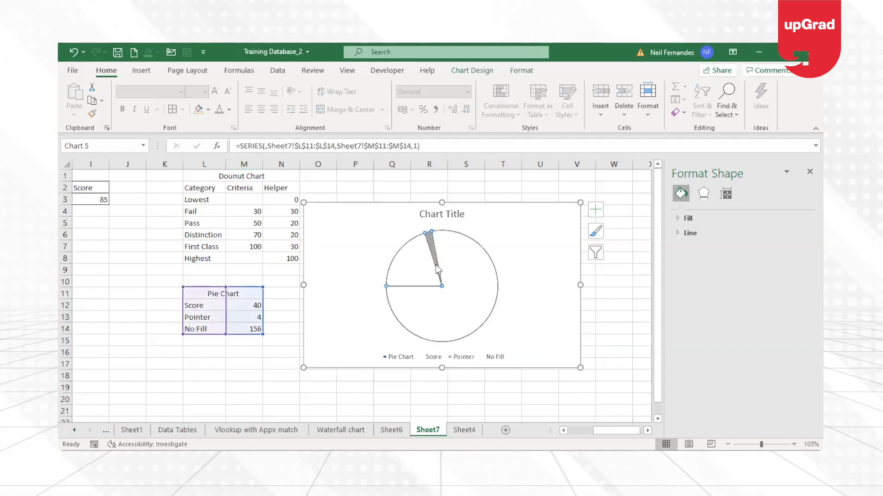
pyautogui.click(245, 306)
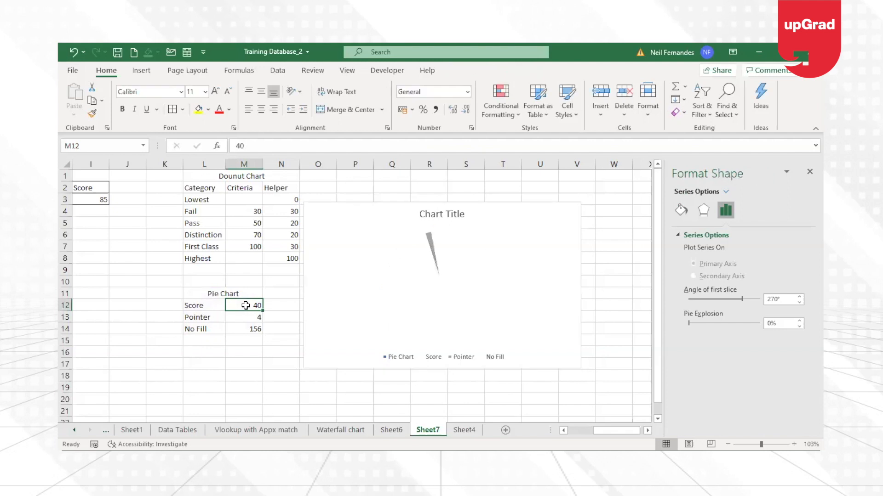
pyautogui.write('0')
pyautogui.press('Return')
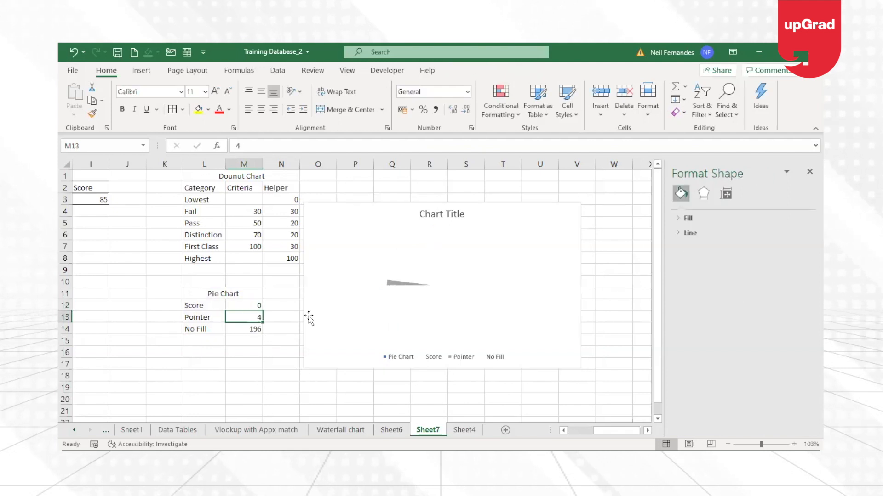
pyautogui.moveTo(396, 284)
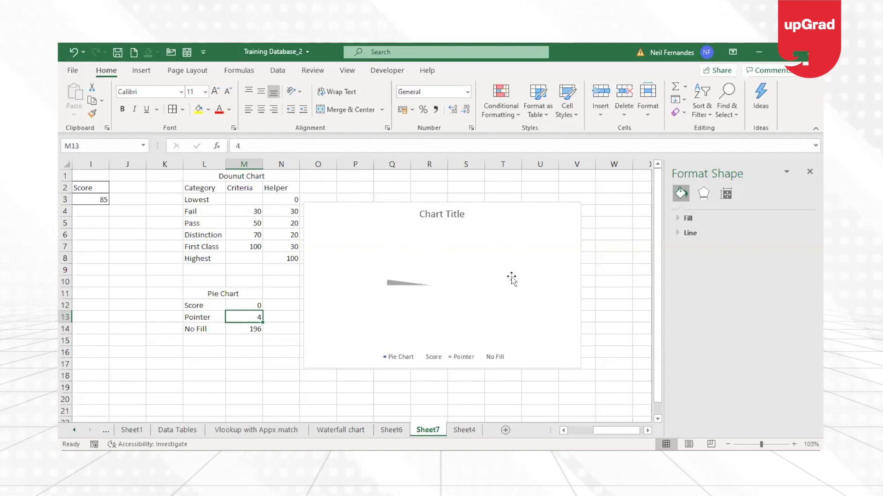
# - Set the Score value in M12 to 100 to check the pointer's position at the highest score
pyautogui.click(238, 305)
pyautogui.write('100')
pyautogui.press('Return')
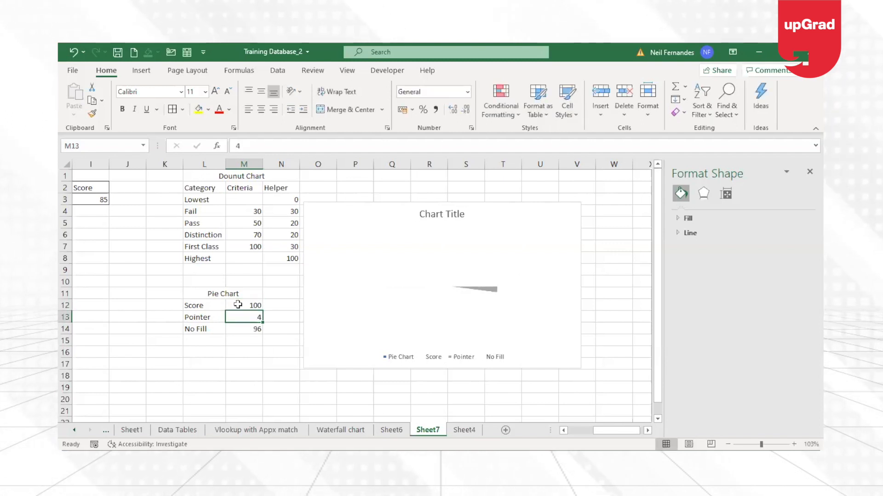
# - Reduce the pie chart's angle of first slice to 267° so the pointer shifts toward the horizontal line
pyautogui.click(491, 288)
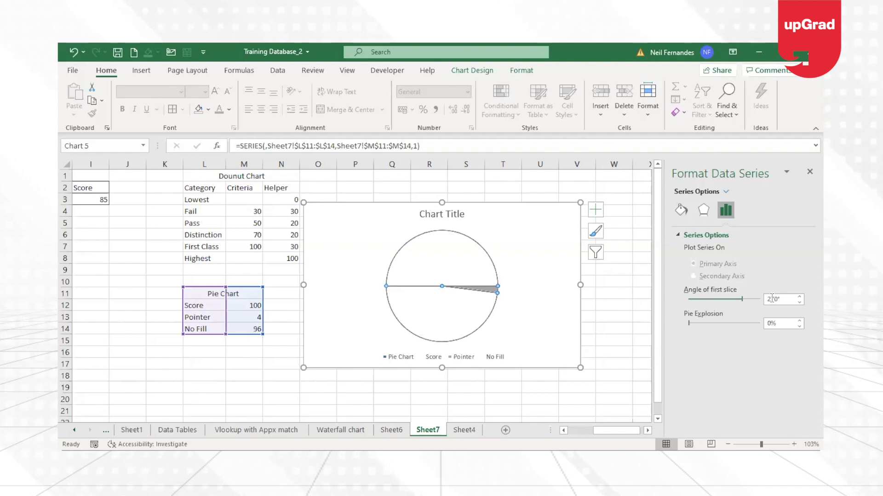
pyautogui.click(800, 302)
pyautogui.click(800, 302)
pyautogui.click(800, 302)
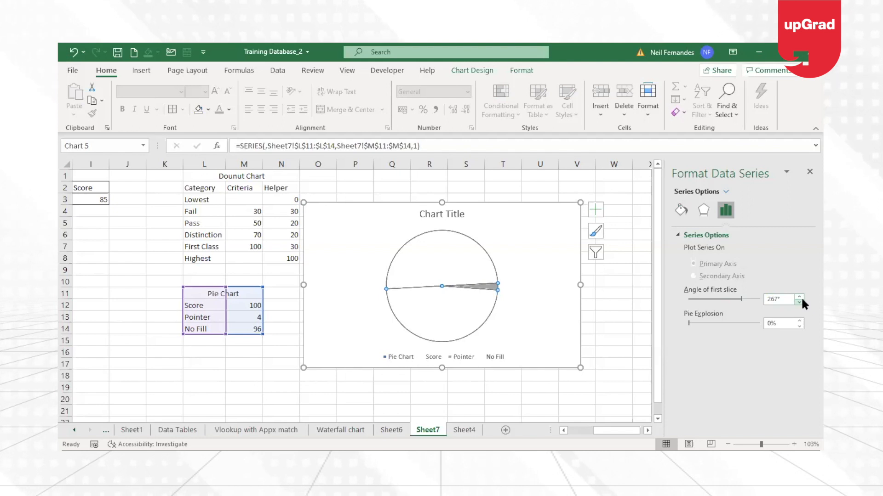
pyautogui.click(799, 297)
pyautogui.click(800, 302)
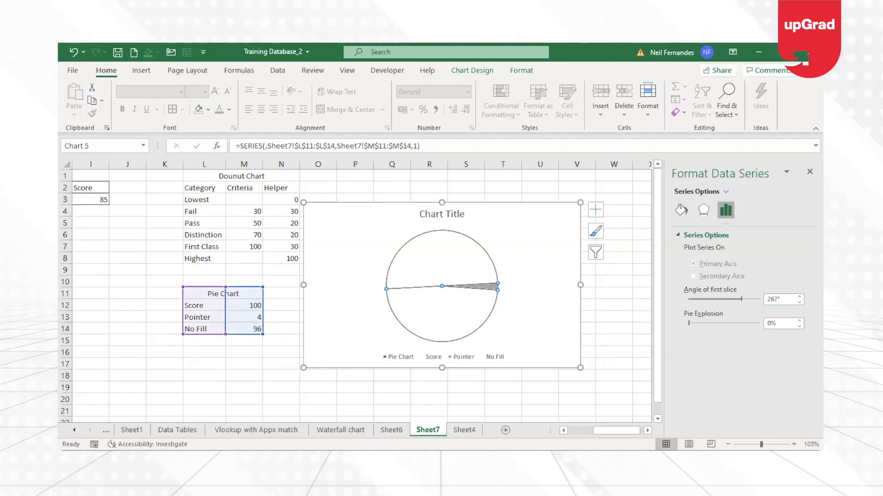
pyautogui.click(304, 378)
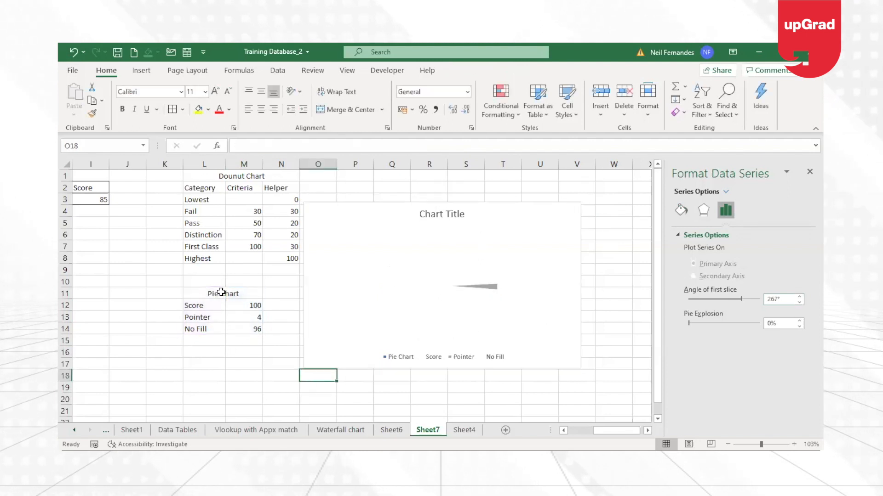
# - Recheck the pointer at the lowest score by setting the Score value in M12 to 0
pyautogui.click(245, 304)
pyautogui.write('0')
pyautogui.press('Return')
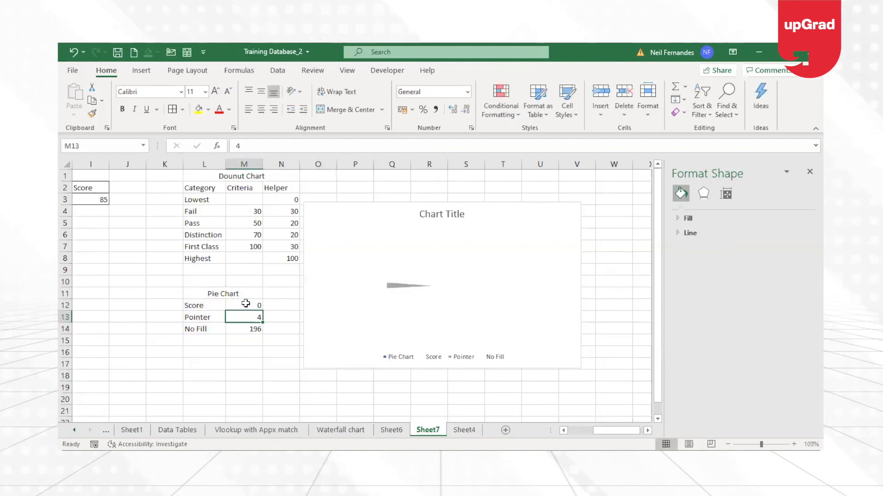
# - Fine-tune the pie chart's rotation by setting the angle of its first slice to 265°
pyautogui.click(248, 303)
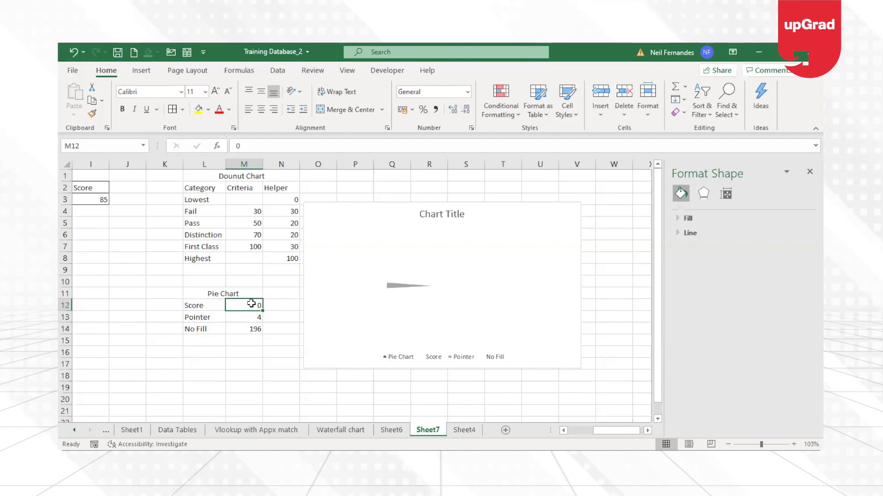
pyautogui.click(394, 287)
pyautogui.click(457, 293)
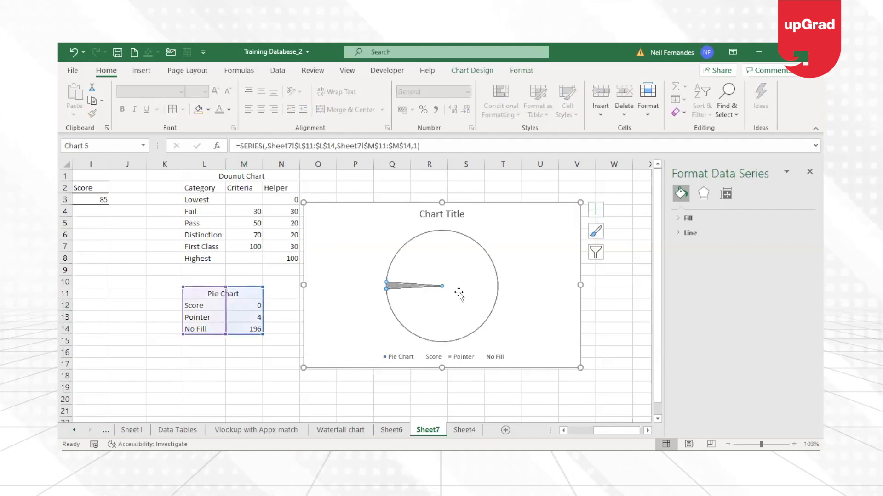
pyautogui.click(799, 303)
pyautogui.click(799, 303)
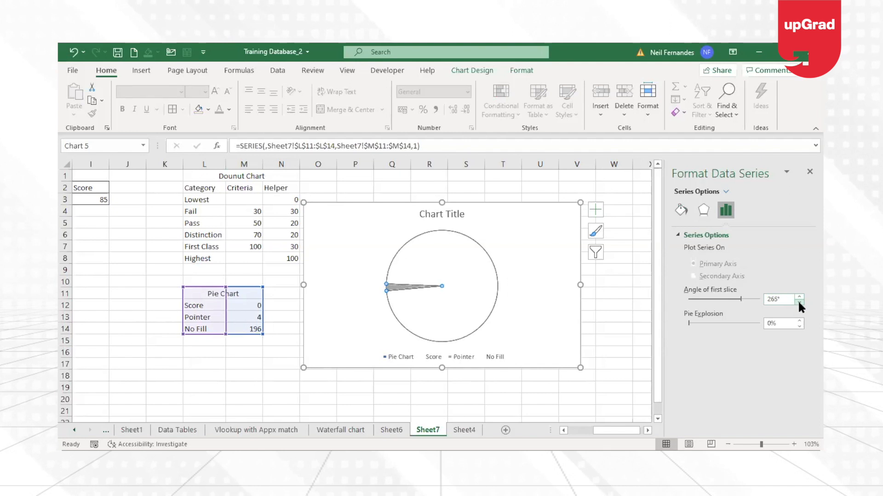
# - Set the Score value in M12 to 100 to check the adjusted pointer at the highest score
pyautogui.click(268, 365)
pyautogui.click(242, 305)
pyautogui.write('100')
pyautogui.press('Return')
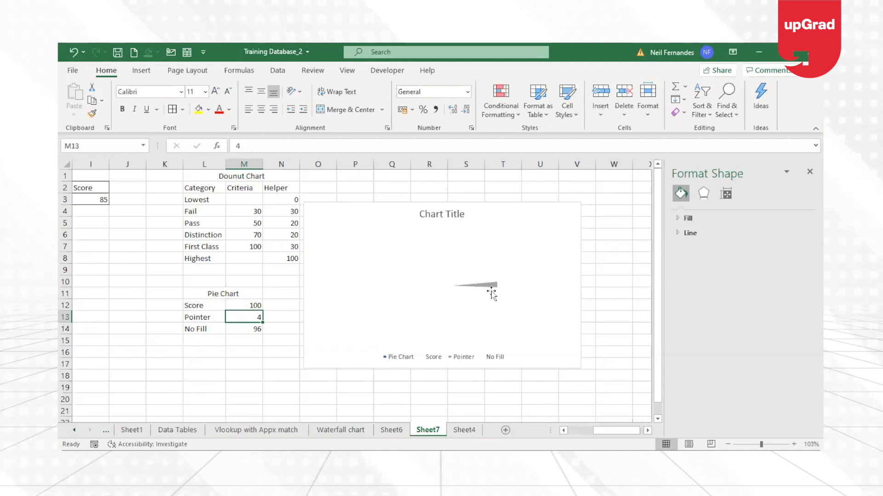
pyautogui.click(579, 209)
pyautogui.click(364, 237)
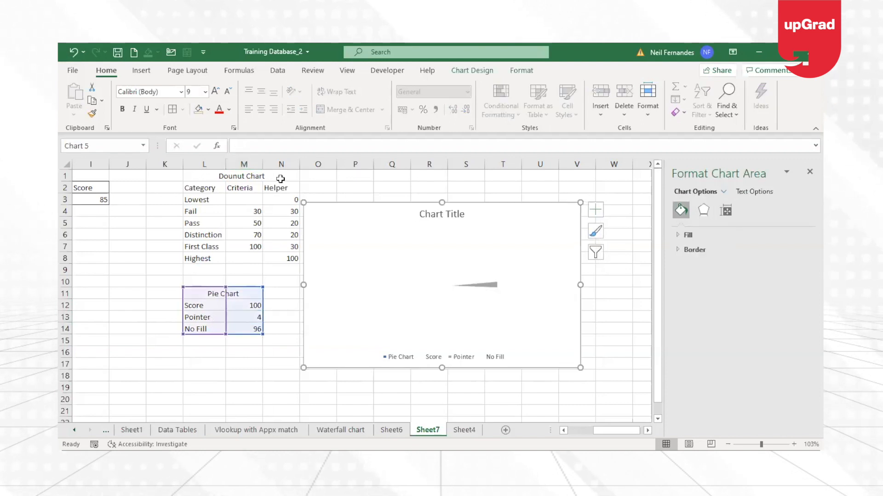
# - Insert a doughnut chart from the Dounut Chart table and move it off the tables, over the pie chart
pyautogui.click(246, 213)
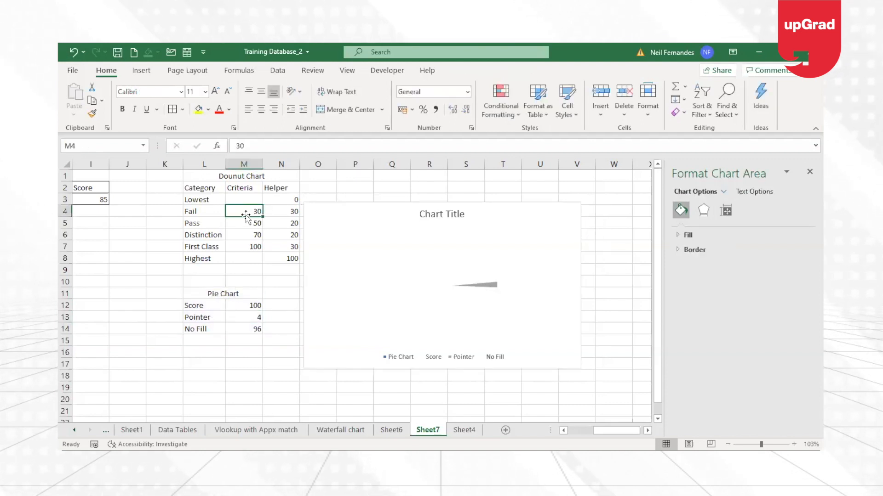
pyautogui.click(206, 200)
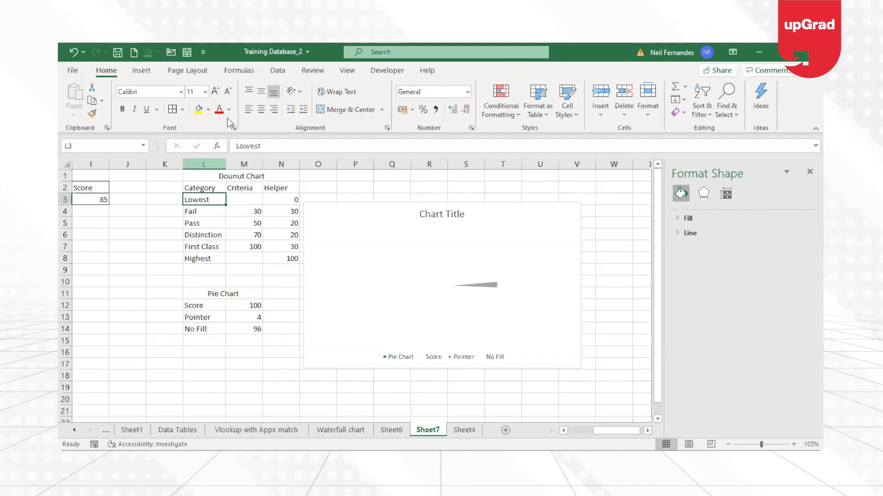
pyautogui.click(139, 71)
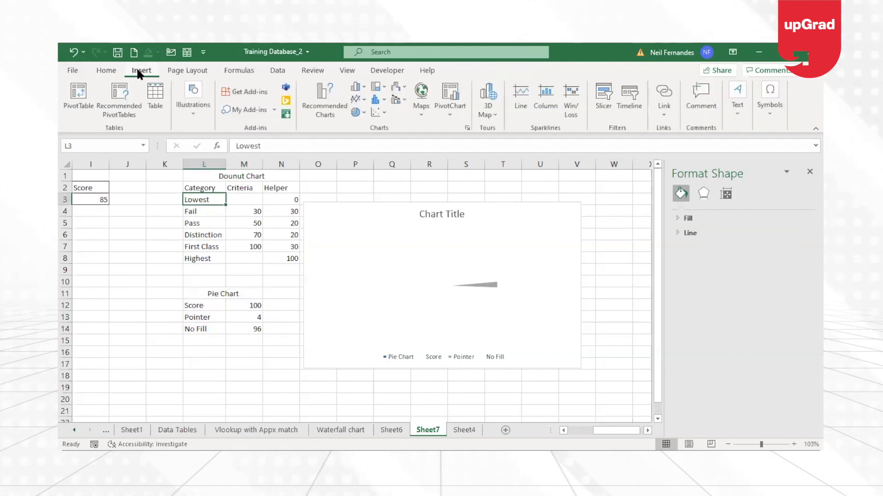
pyautogui.click(360, 114)
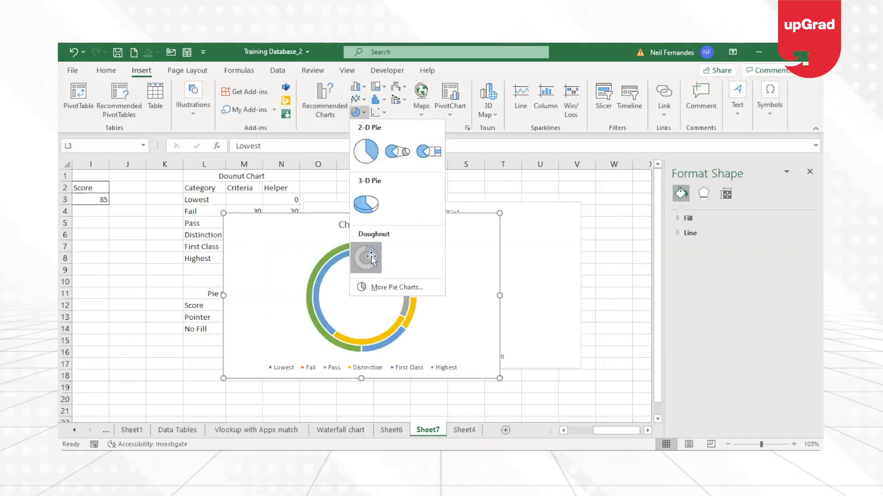
pyautogui.click(371, 254)
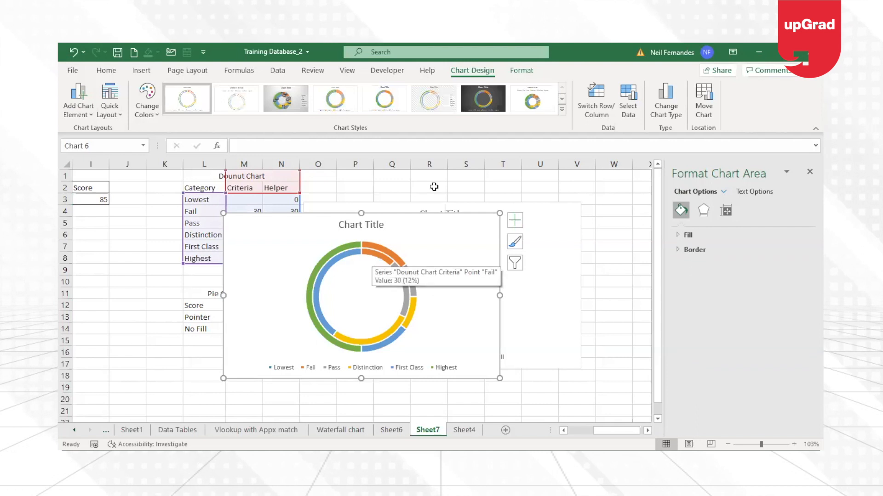
pyautogui.moveTo(509, 205); pyautogui.dragTo(547, 199)
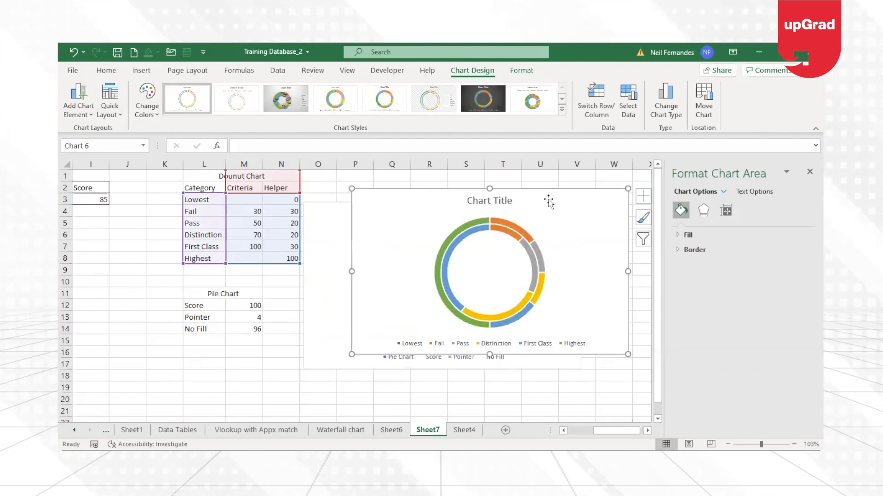
# - Examine which rings of the doughnut chart represent the Criteria and Helper columns
pyautogui.click(257, 223)
pyautogui.click(255, 209)
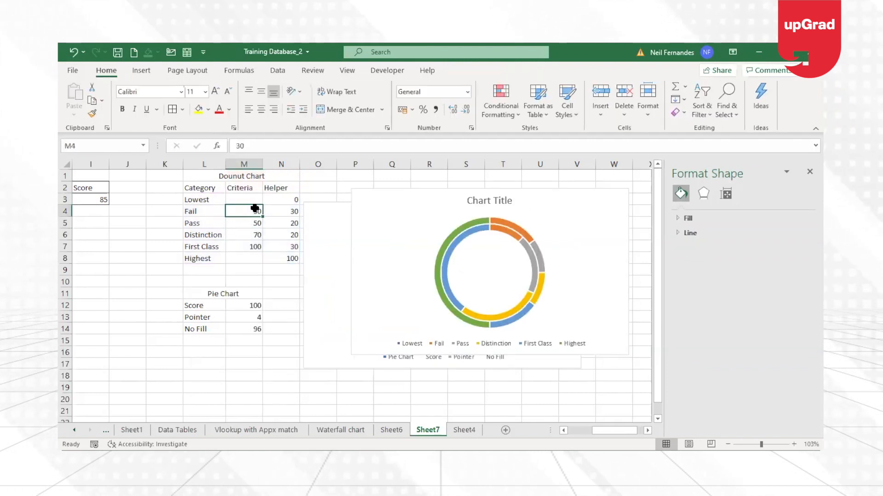
pyautogui.click(243, 189)
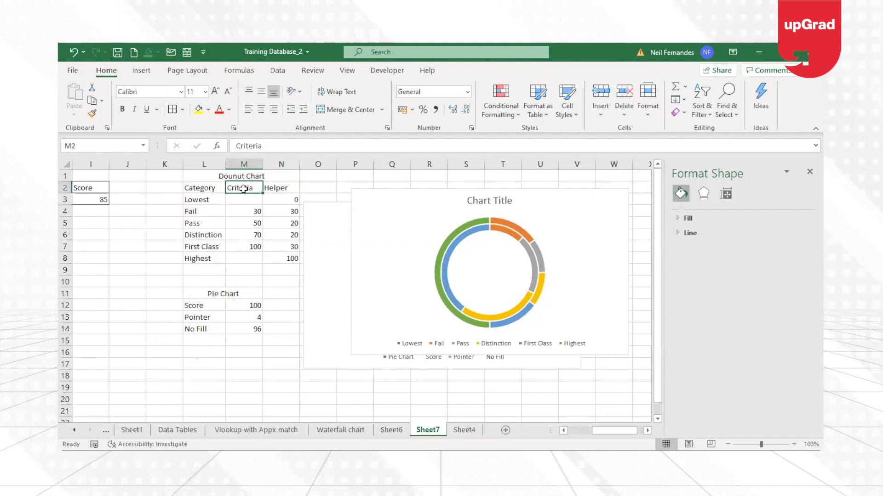
pyautogui.click(281, 189)
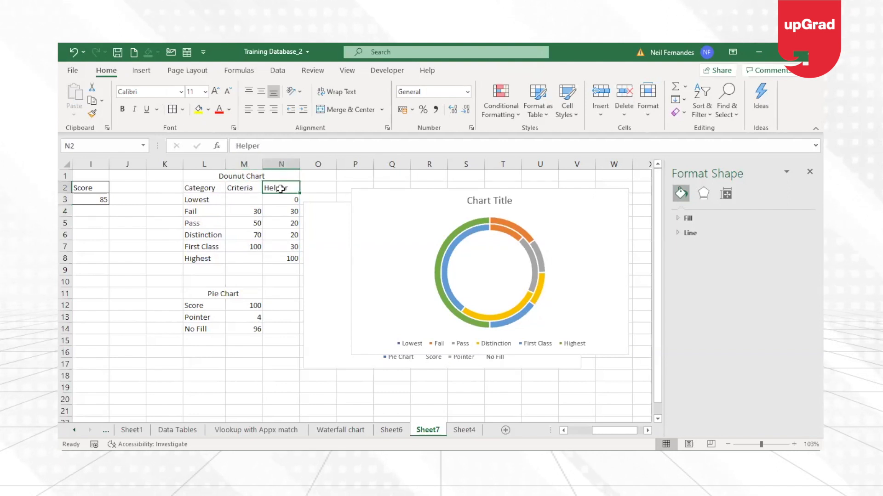
pyautogui.click(469, 313)
pyautogui.click(470, 312)
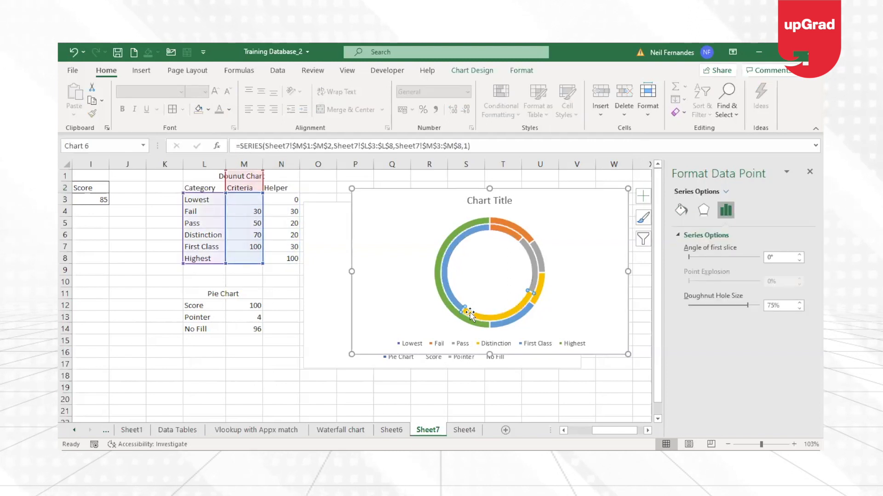
pyautogui.click(489, 253)
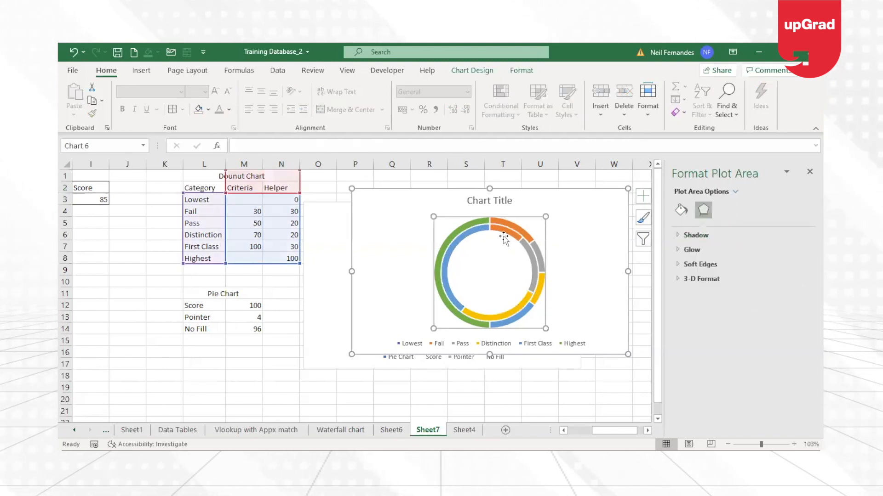
pyautogui.click(510, 234)
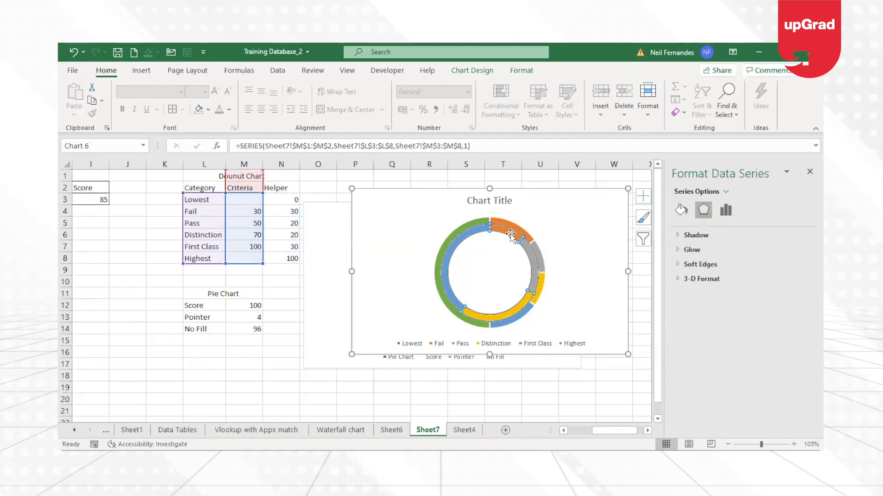
pyautogui.click(400, 269)
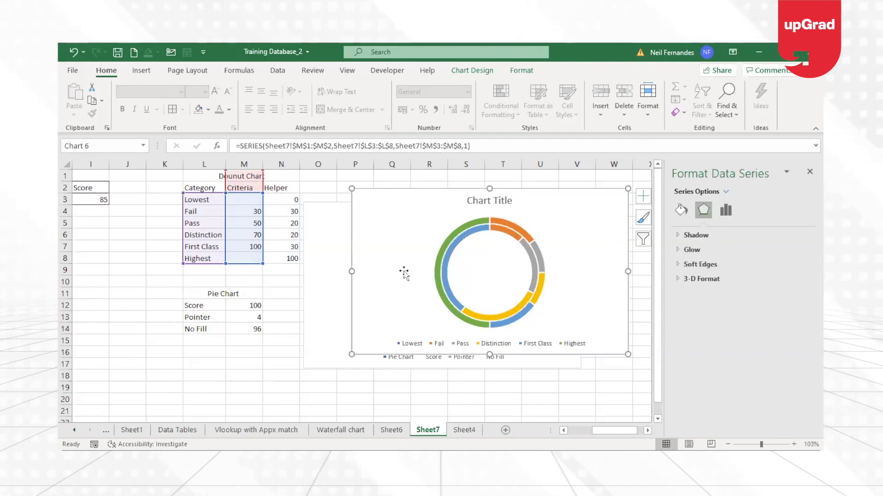
pyautogui.click(518, 258)
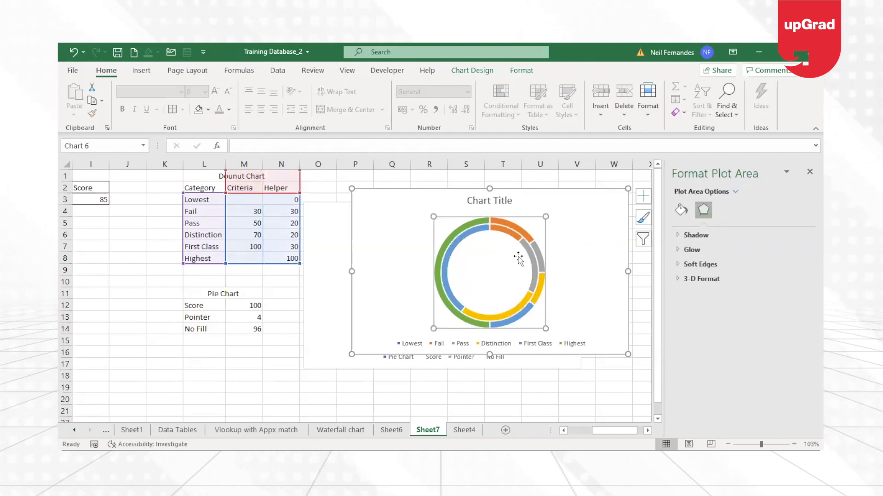
# - Remove the Criteria series from the doughnut chart's data source, keeping only the Helper series
pyautogui.click(486, 72)
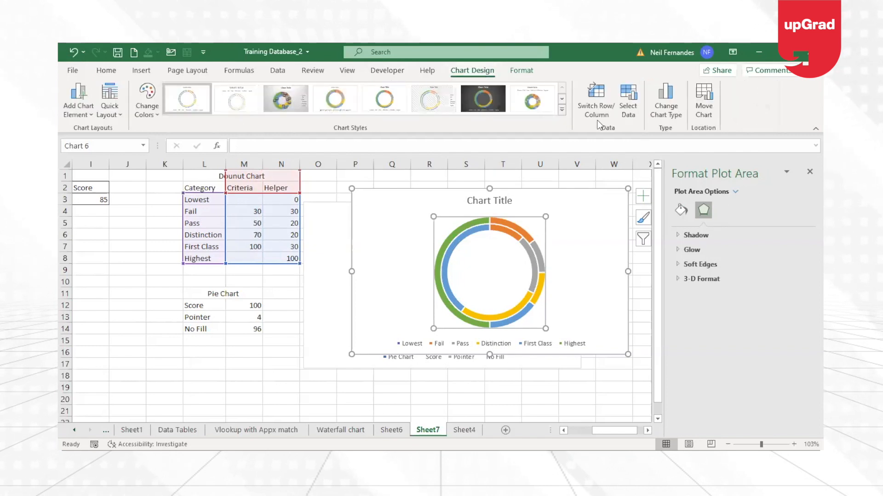
pyautogui.click(635, 112)
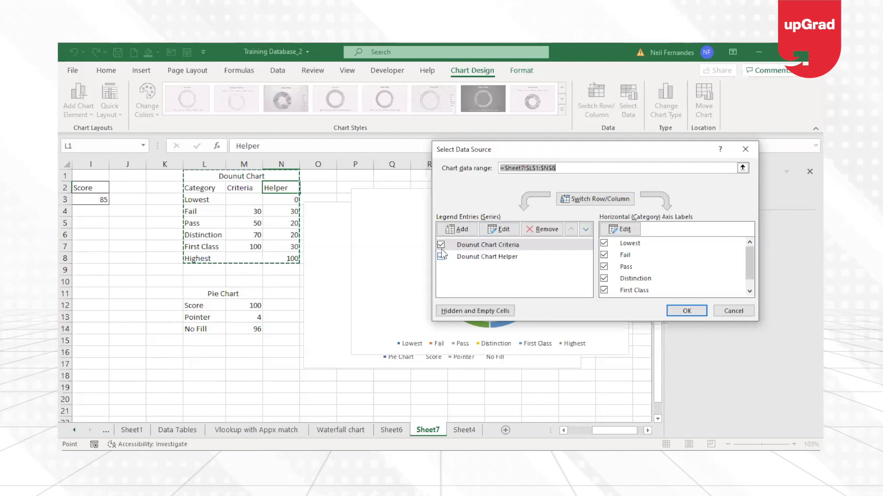
pyautogui.click(536, 230)
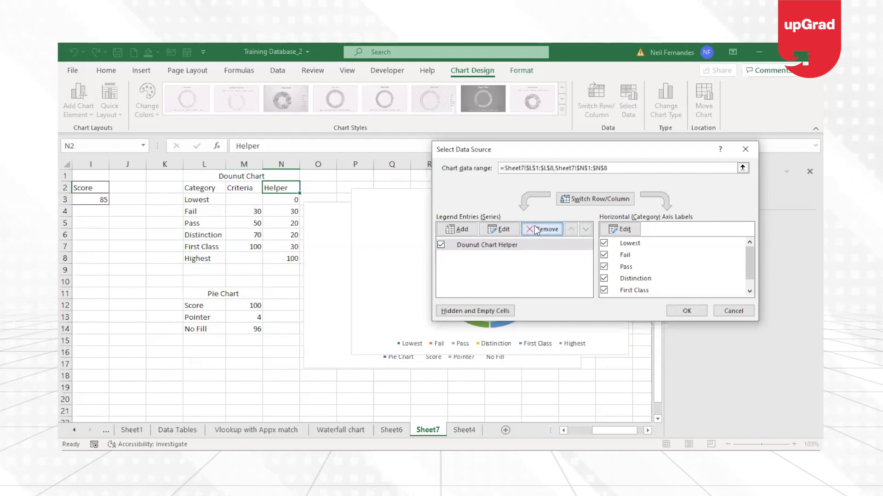
pyautogui.click(694, 312)
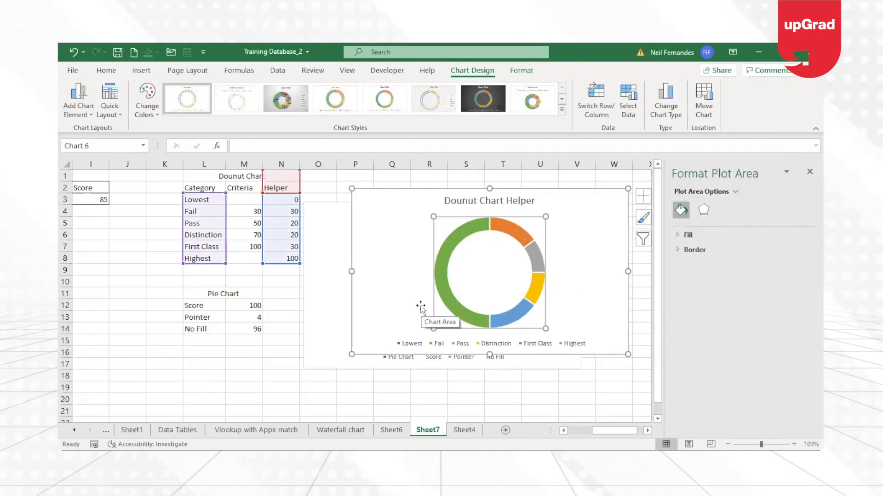
# - Rotate the doughnut chart by setting the angle of its first slice to 267°
pyautogui.rightClick(537, 268)
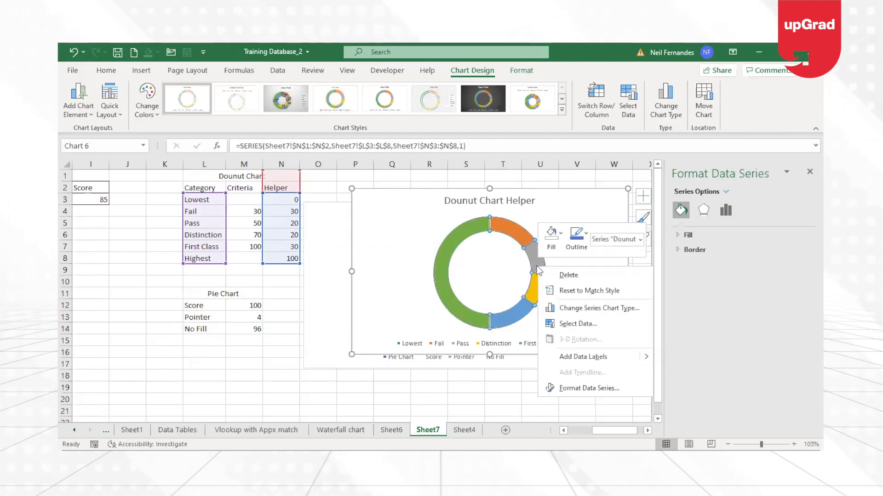
pyautogui.click(581, 385)
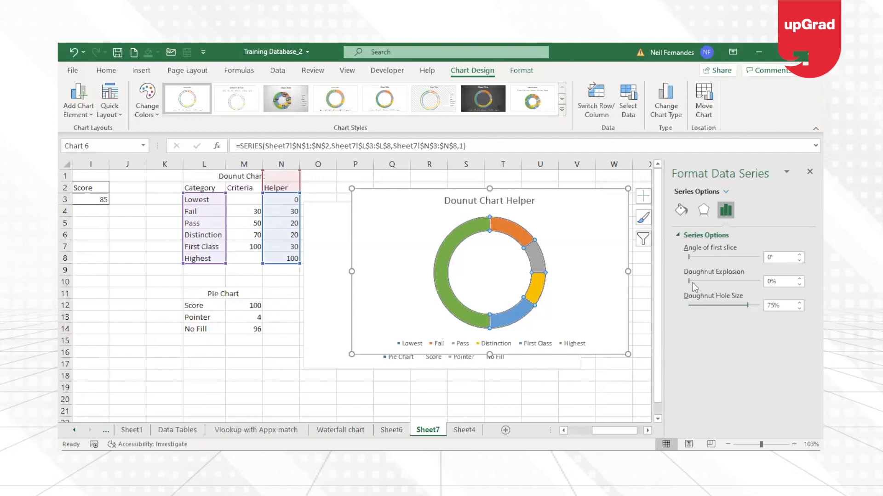
pyautogui.moveTo(689, 257); pyautogui.dragTo(741, 256)
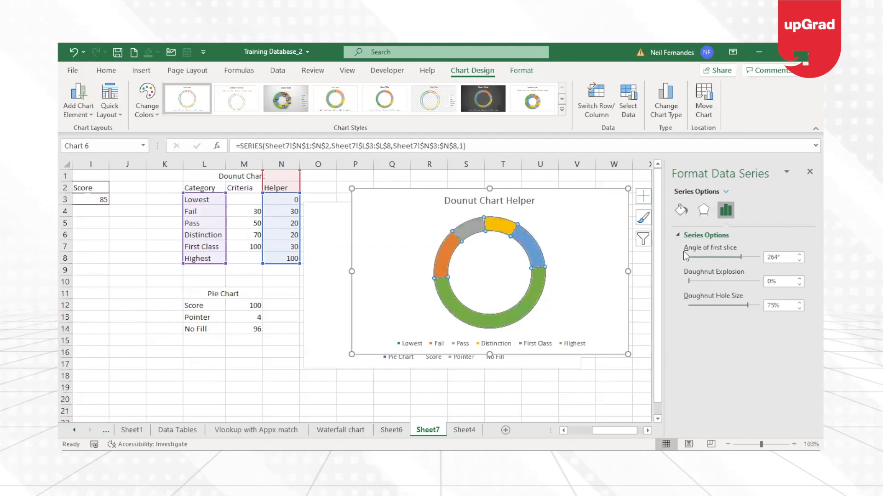
pyautogui.click(799, 256)
pyautogui.click(799, 255)
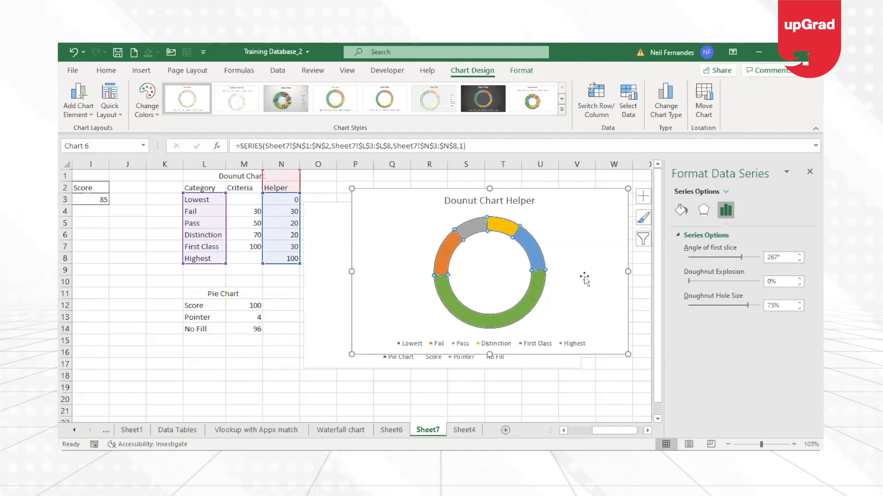
# - Thicken the doughnut's ring by reducing its hole size to 55%
pyautogui.click(616, 291)
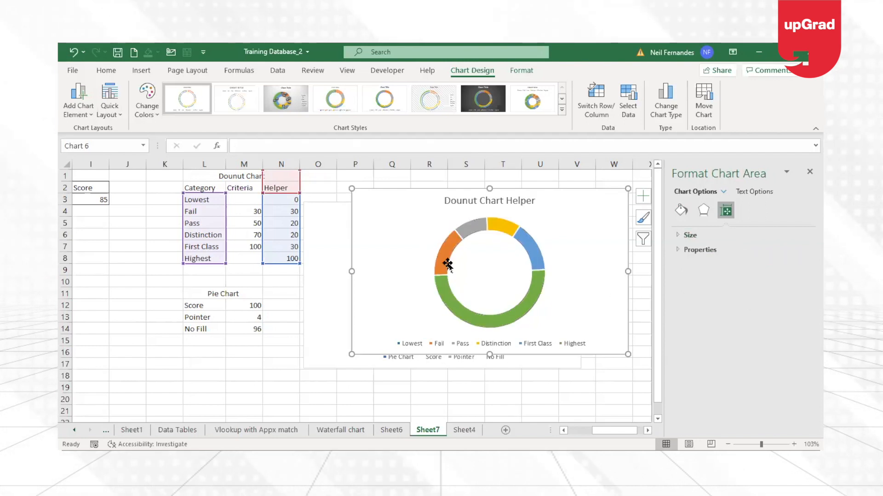
pyautogui.click(475, 262)
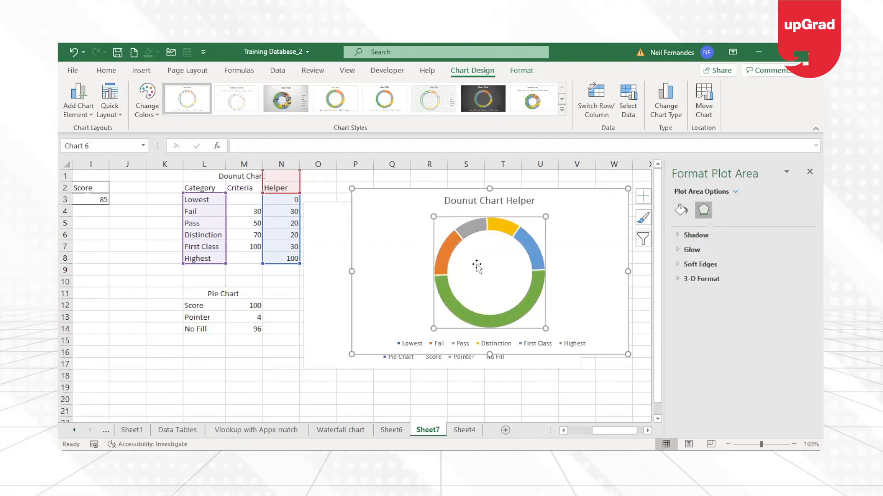
pyautogui.click(499, 230)
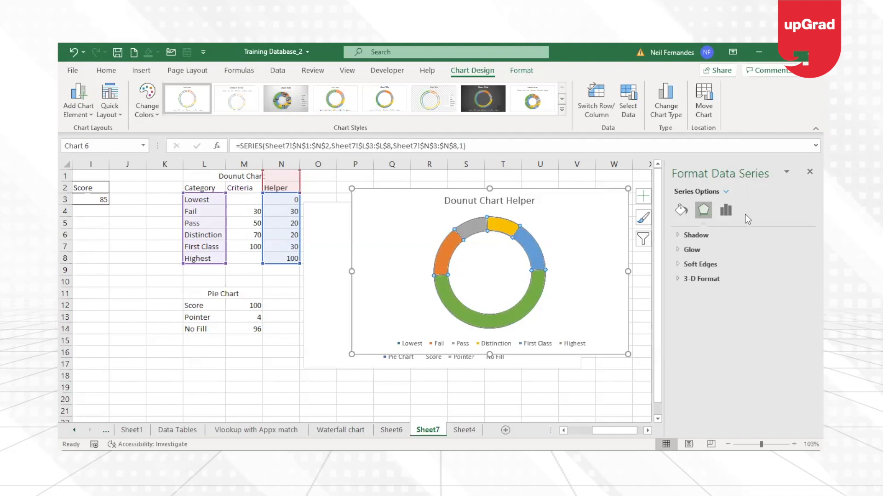
pyautogui.click(726, 212)
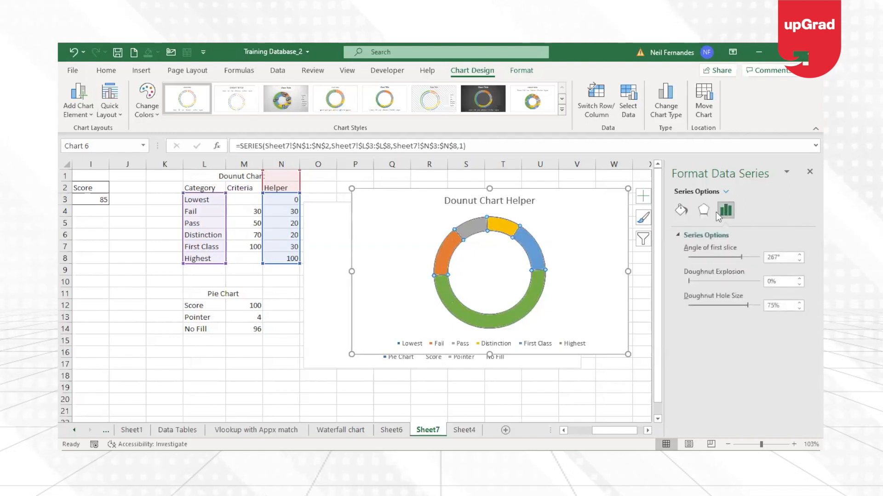
pyautogui.click(708, 305)
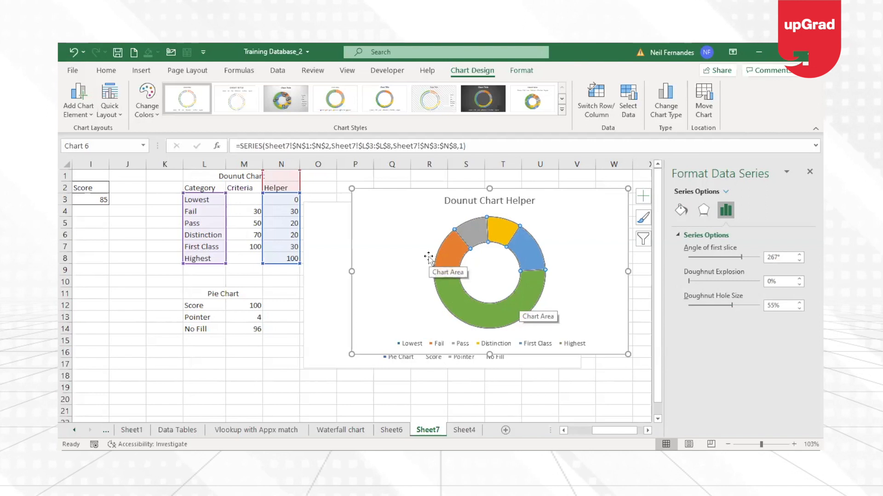
# - Remove the fill from the doughnut's Highest slice to leave only the category half ring
pyautogui.click(510, 313)
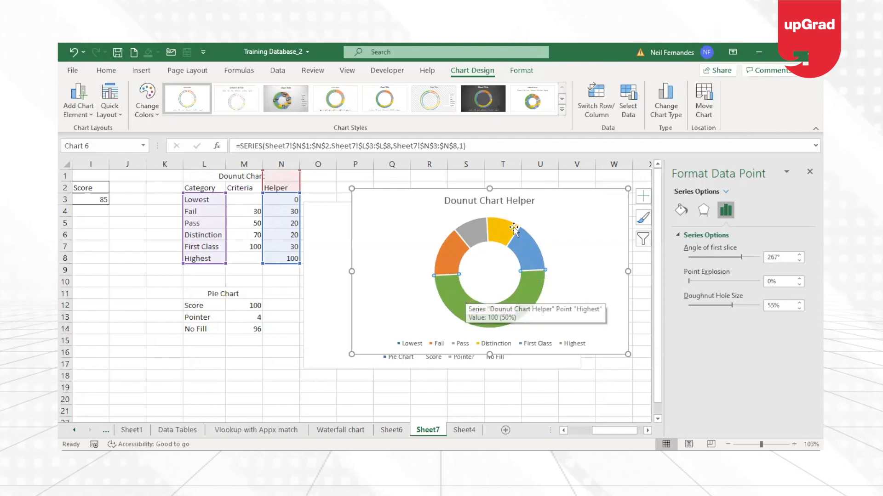
pyautogui.click(514, 72)
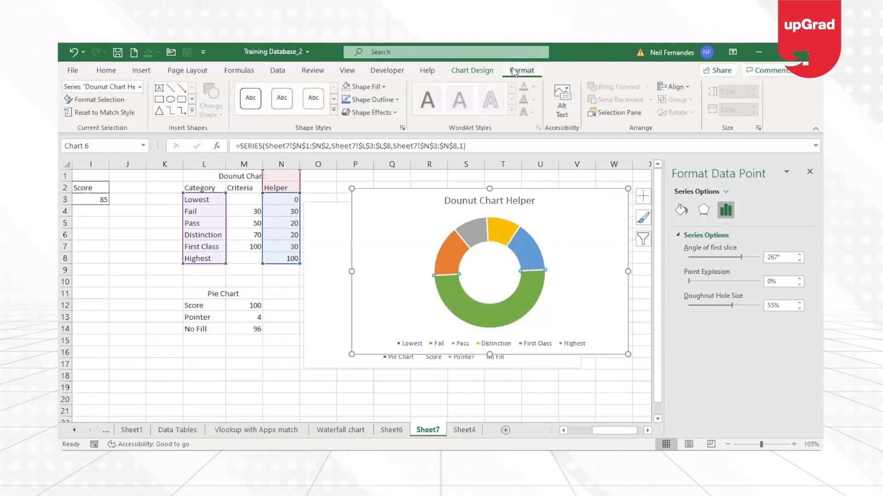
pyautogui.click(352, 87)
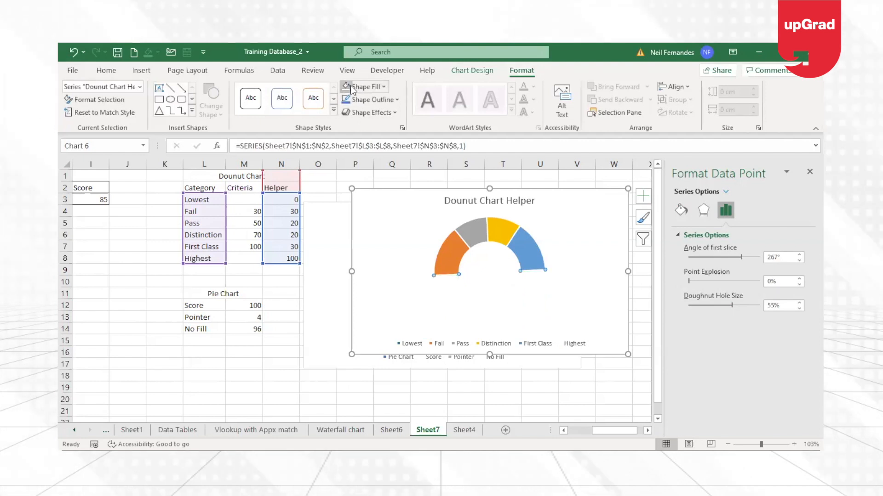
pyautogui.click(535, 375)
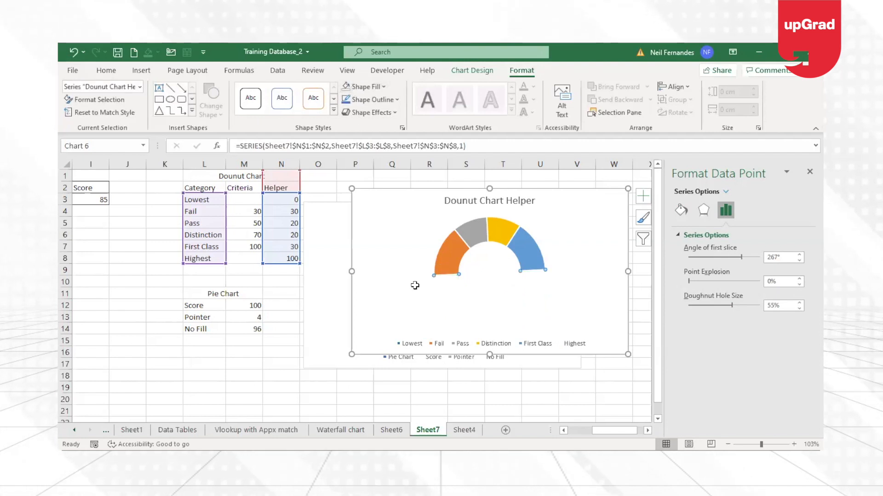
# - Slightly increase the angle of the doughnut's first slice to level the half ring
pyautogui.click(440, 268)
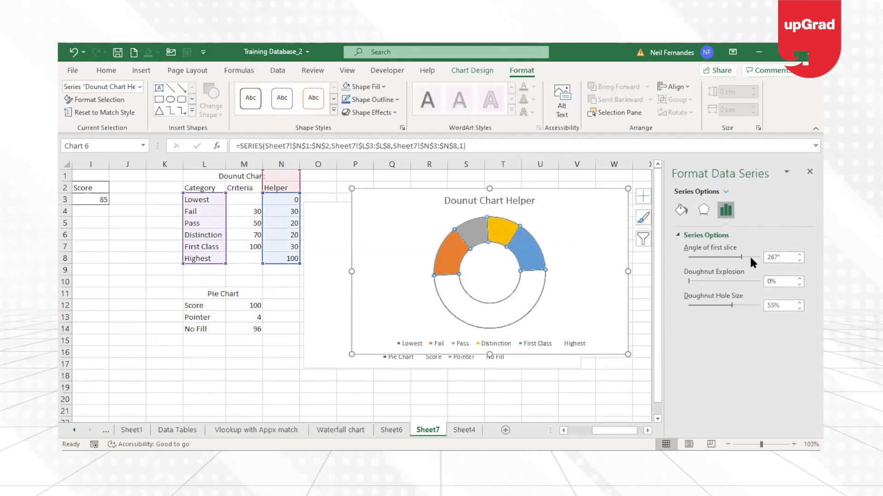
pyautogui.click(800, 260)
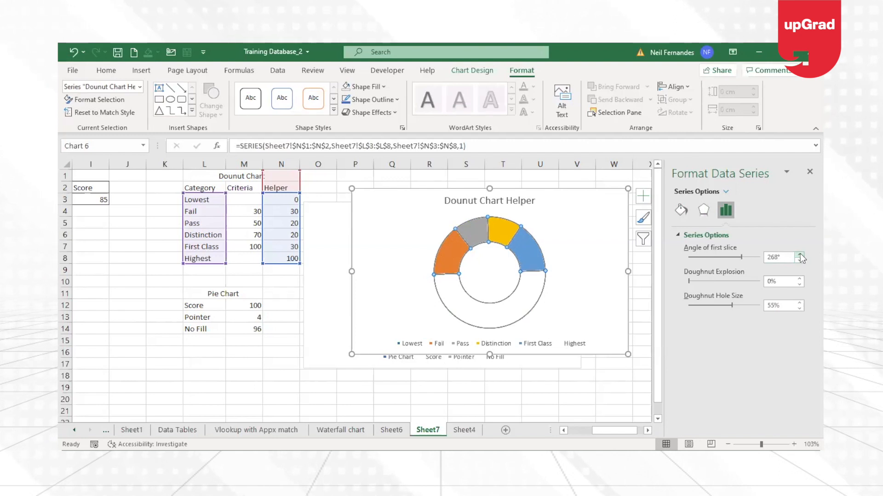
pyautogui.click(538, 409)
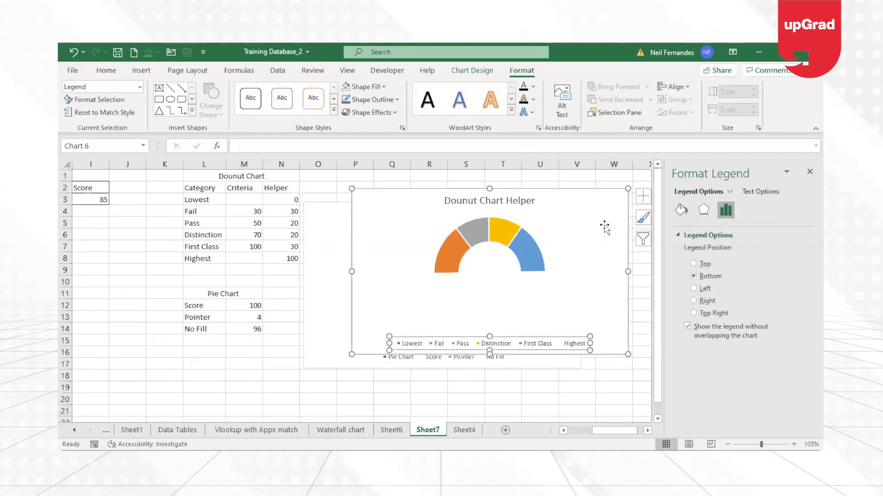
# - Add data labels to the doughnut chart that show the category name instead of the value
pyautogui.click(643, 196)
pyautogui.click(644, 196)
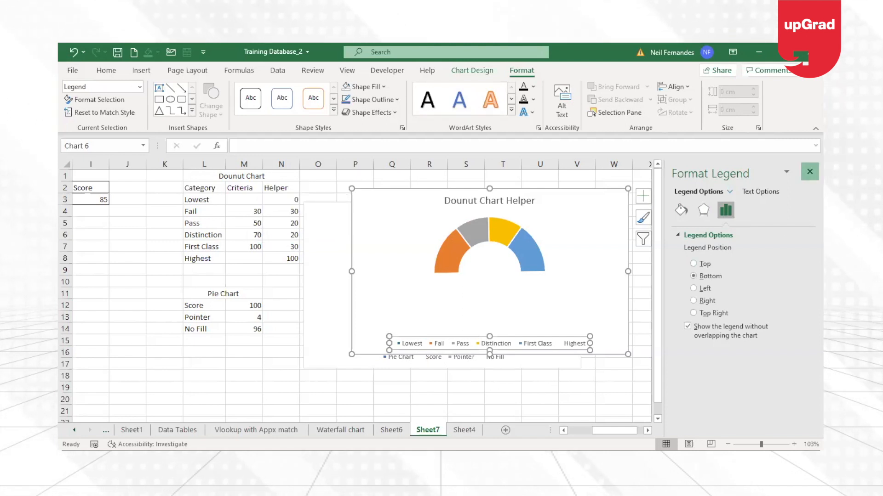
pyautogui.click(810, 172)
pyautogui.click(640, 201)
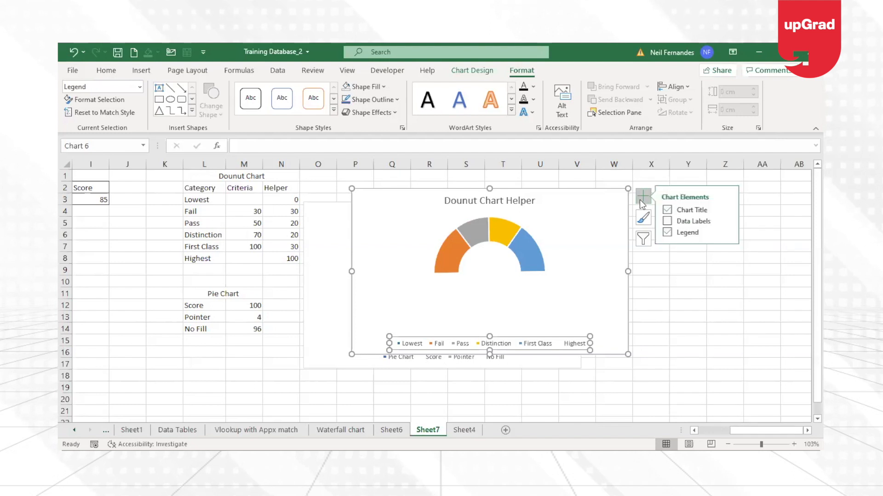
pyautogui.click(671, 221)
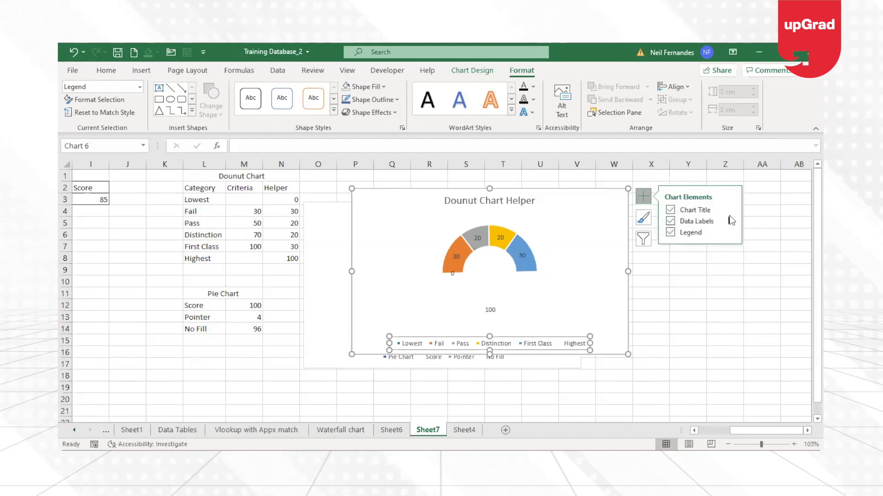
pyautogui.click(729, 218)
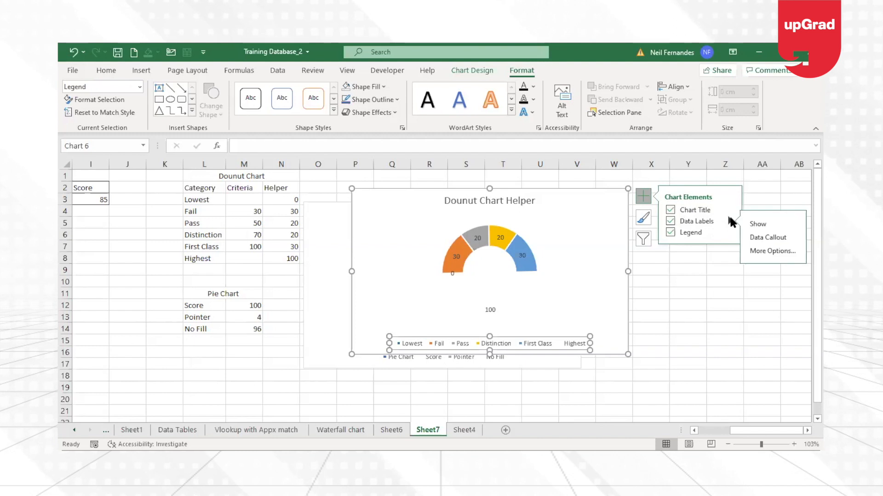
pyautogui.click(763, 251)
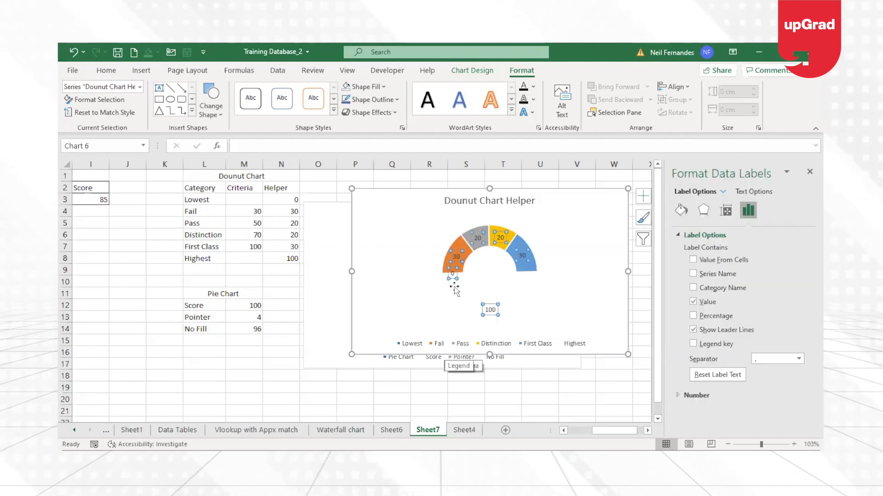
pyautogui.click(693, 301)
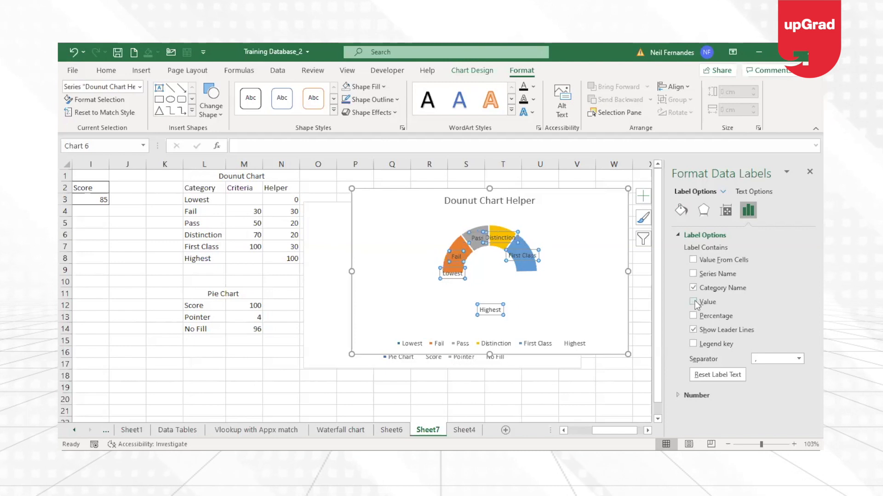
pyautogui.click(519, 386)
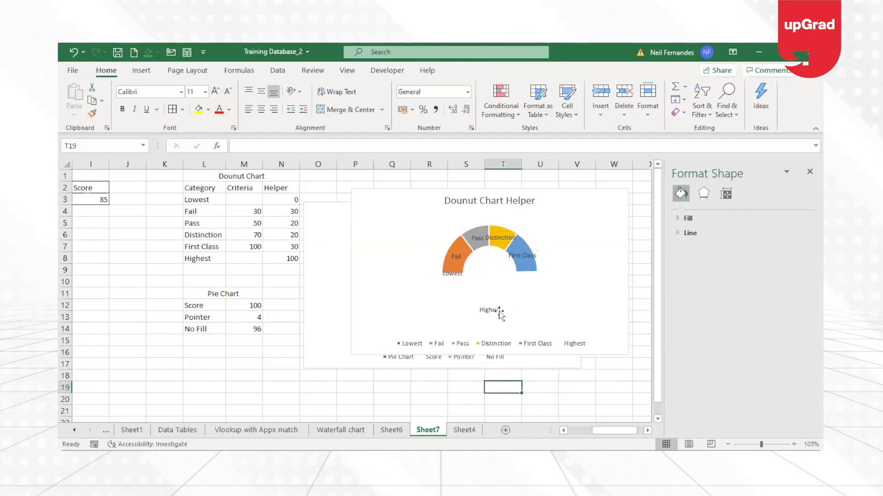
# - Delete the Highest and Lowest data labels from the doughnut chart
pyautogui.doubleClick(499, 310)
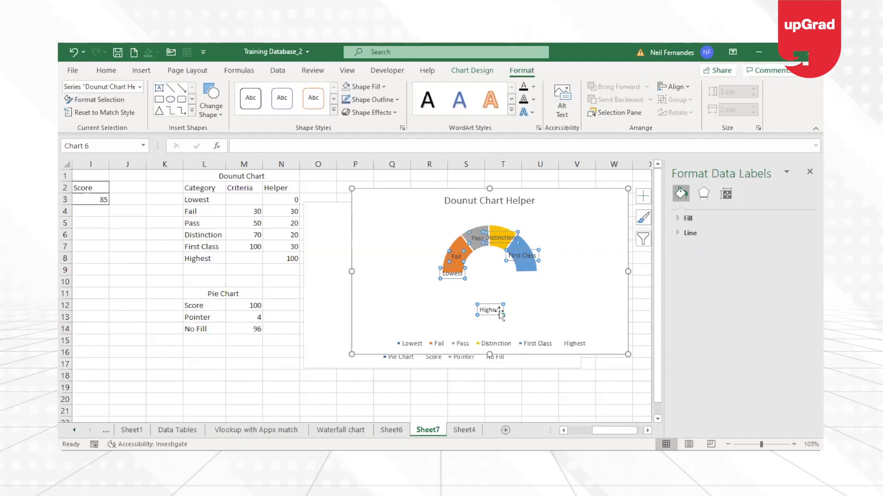
pyautogui.press('Delete')
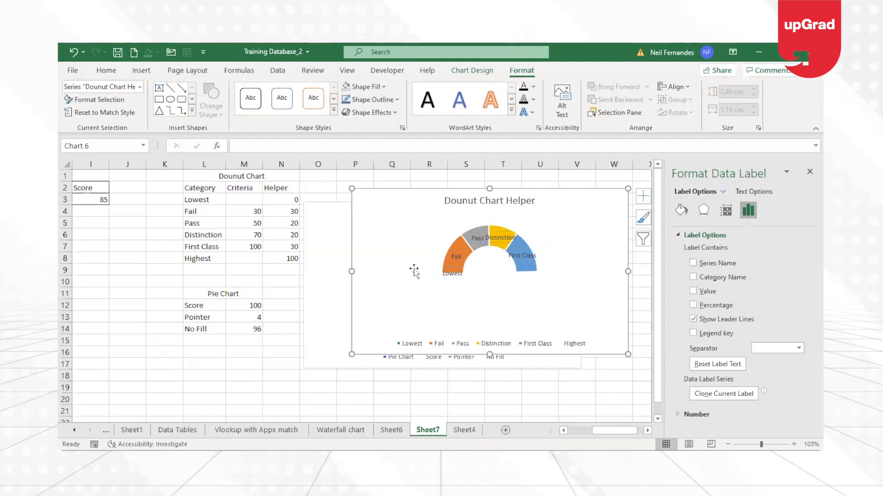
pyautogui.click(456, 276)
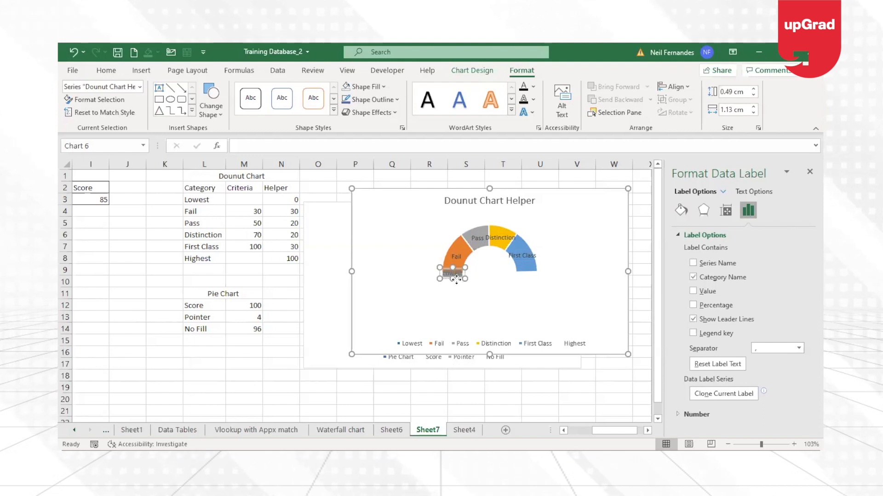
pyautogui.press('Delete')
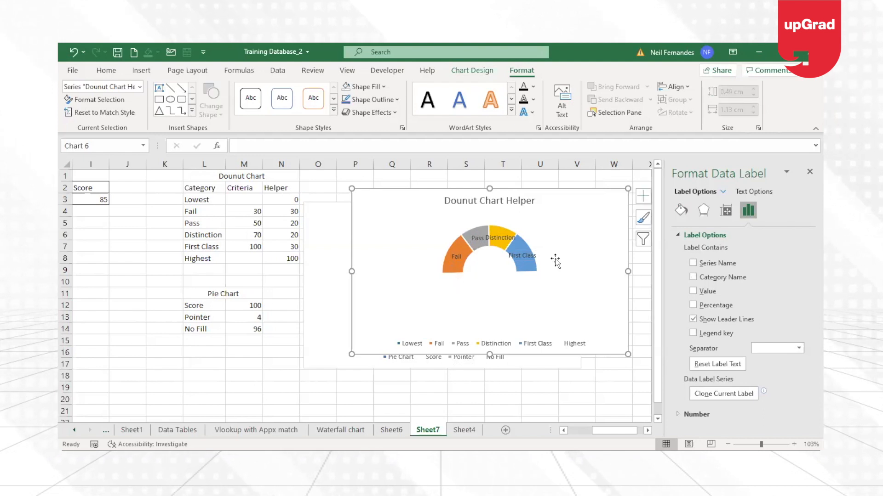
# - Enlarge the doughnut's plot area and move it nearer the chart title
pyautogui.click(493, 282)
pyautogui.moveTo(442, 320); pyautogui.dragTo(407, 327)
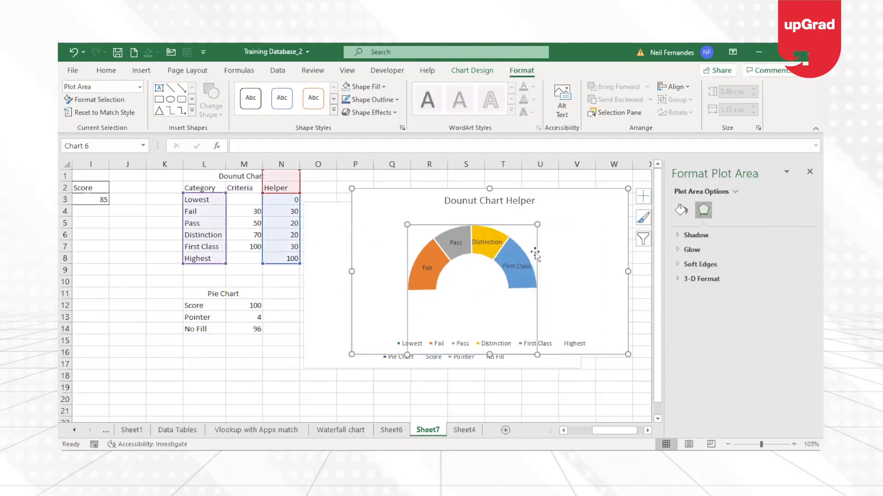
pyautogui.moveTo(534, 252); pyautogui.dragTo(561, 244)
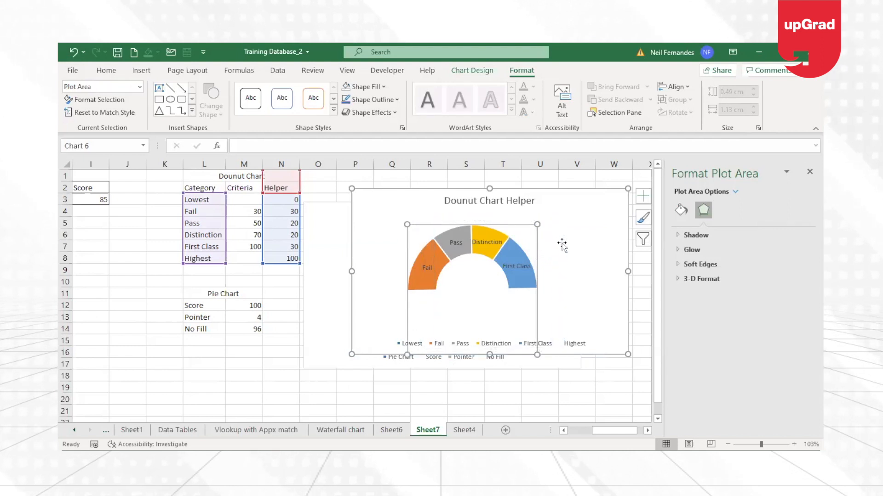
# - Delete the doughnut chart's legend and enlarge its plot area to use the freed space
pyautogui.click(574, 347)
pyautogui.press('Delete')
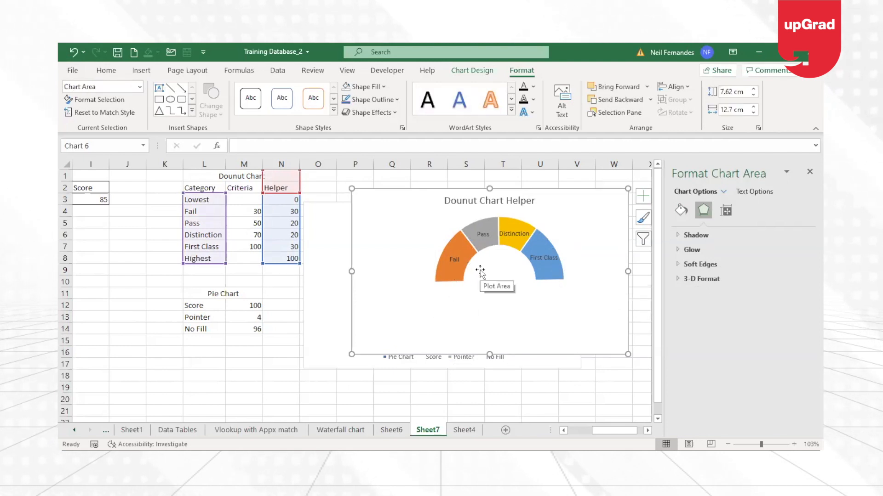
pyautogui.click(491, 287)
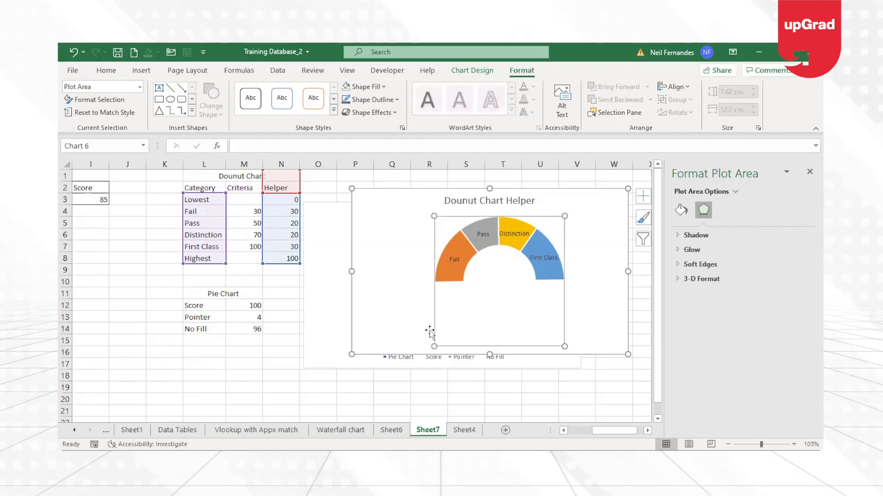
pyautogui.moveTo(434, 346); pyautogui.dragTo(416, 353)
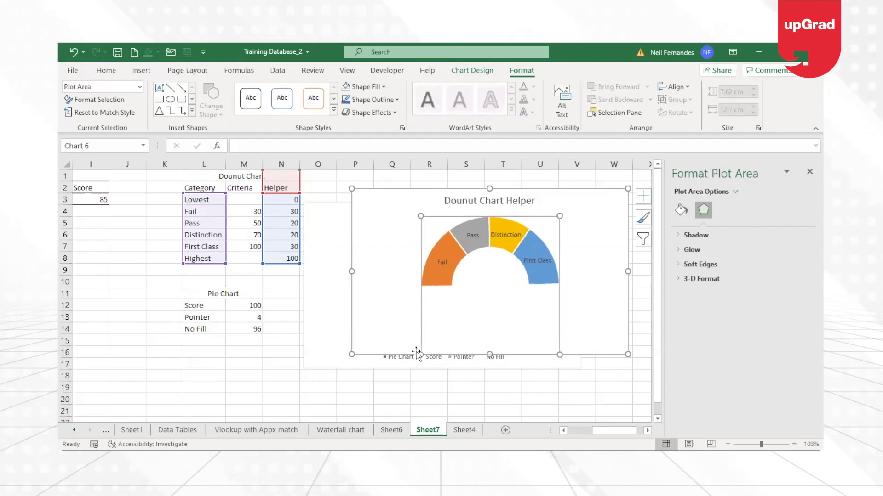
pyautogui.moveTo(537, 217)
pyautogui.mouseDown()
pyautogui.moveTo(551, 207)
pyautogui.moveTo(552, 216)
pyautogui.mouseUp()
pyautogui.moveTo(489, 354); pyautogui.dragTo(493, 299)
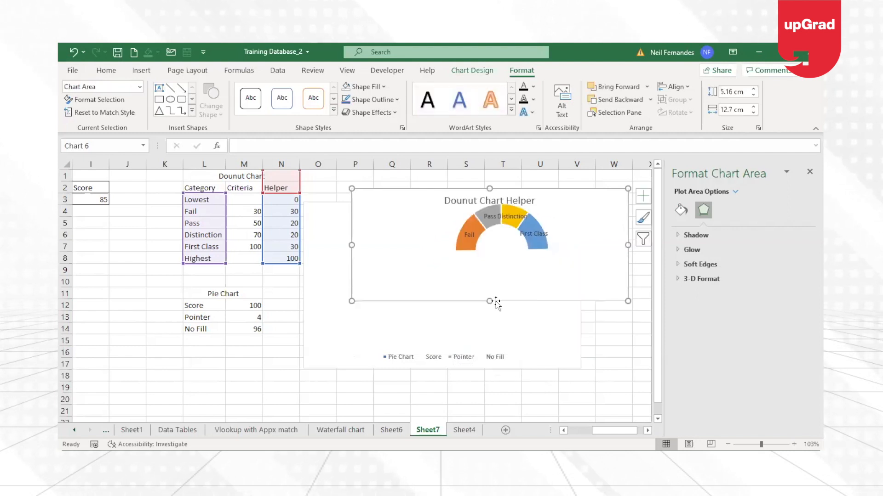
pyautogui.click(507, 251)
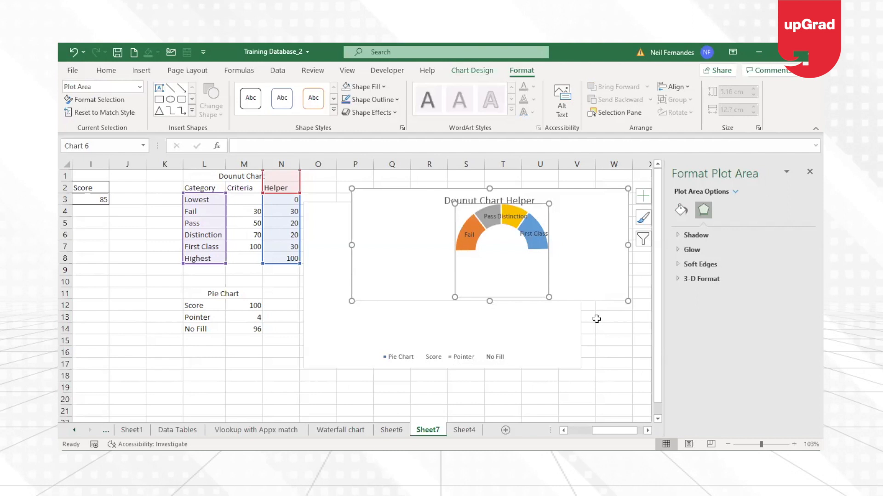
pyautogui.hotkey('ctrl', 'z')
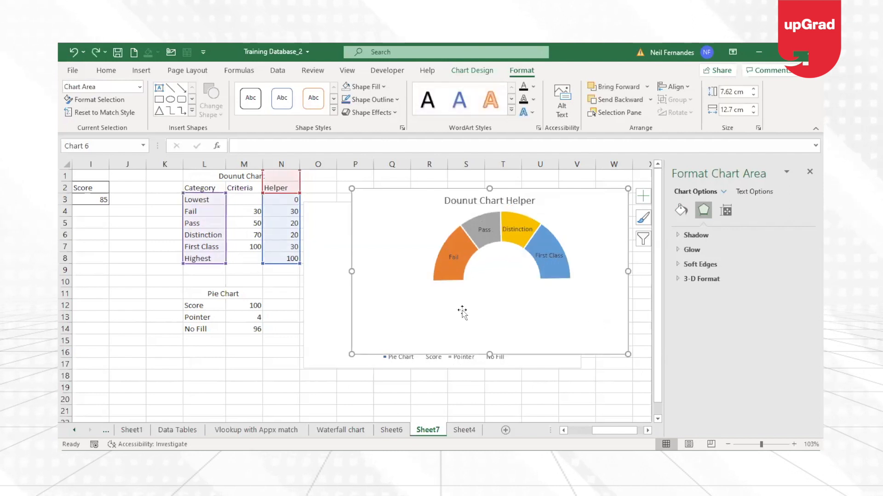
# - Bring the pie chart to the front and move it so it partly overlaps the doughnut chart
pyautogui.click(339, 306)
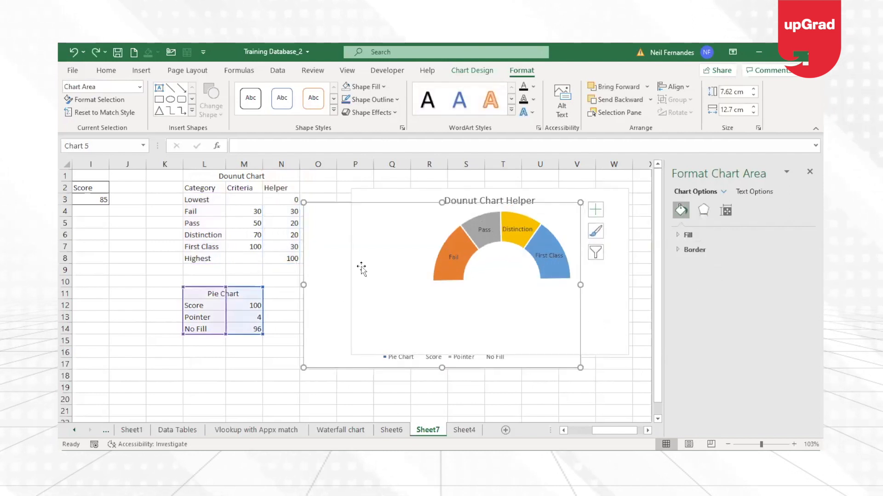
pyautogui.moveTo(346, 214); pyautogui.dragTo(191, 237)
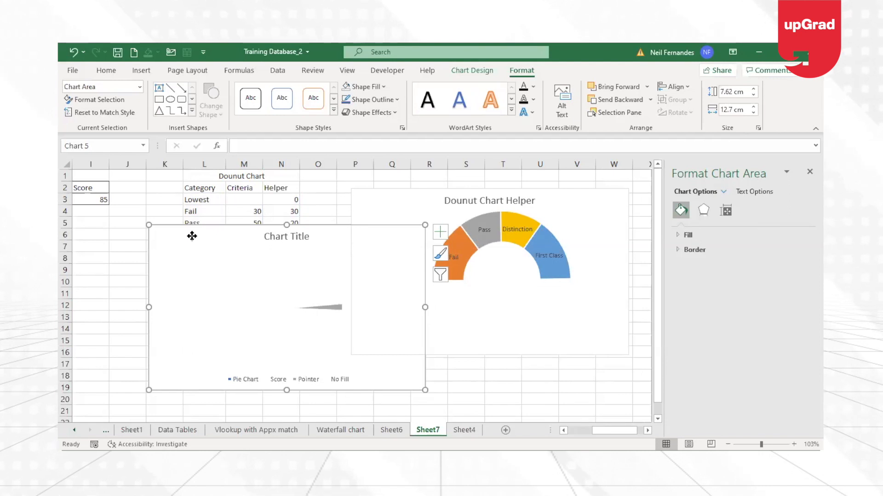
pyautogui.rightClick(191, 236)
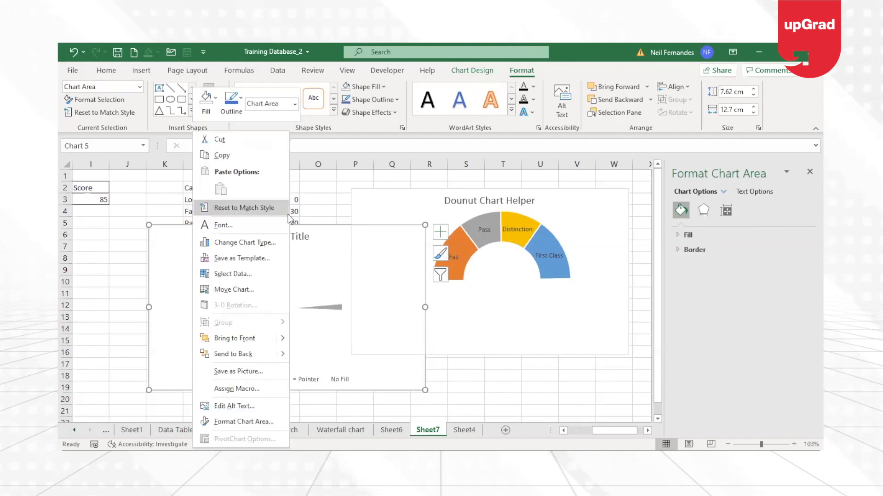
pyautogui.click(241, 340)
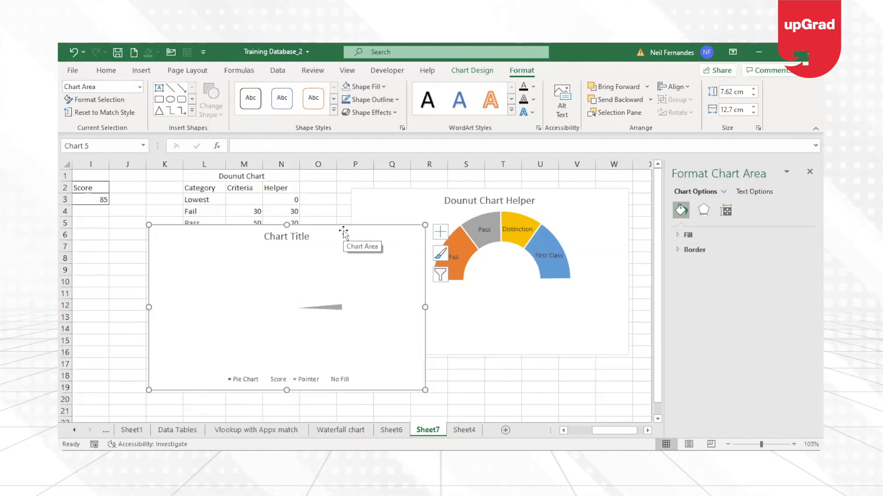
pyautogui.moveTo(343, 233); pyautogui.dragTo(428, 236)
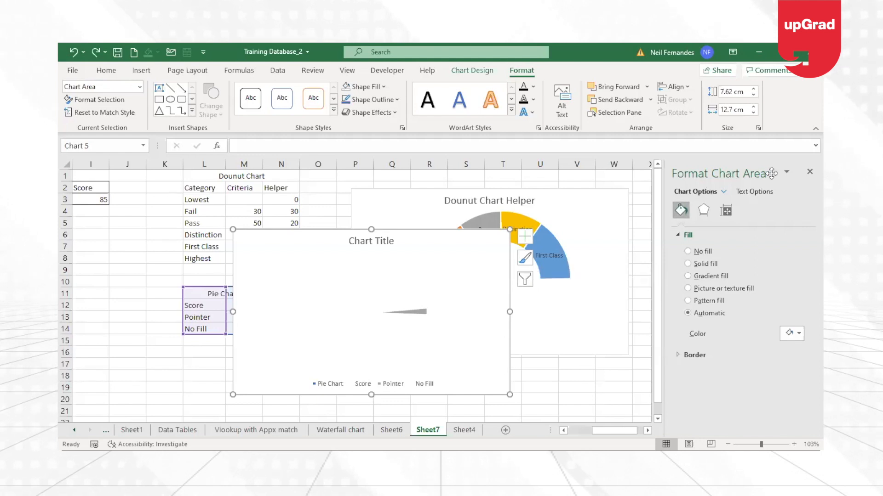
# - Set the pie chart's chart area to No fill and place the chart over the doughnut chart
pyautogui.rightClick(438, 240)
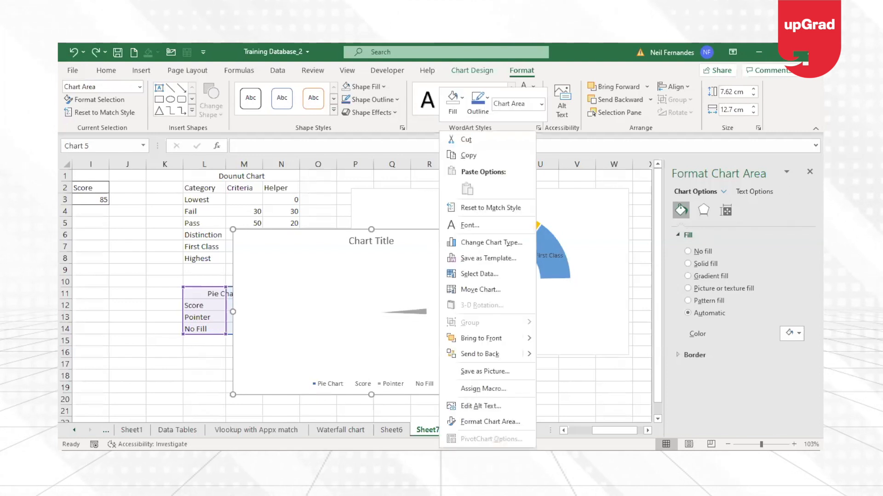
pyautogui.click(714, 171)
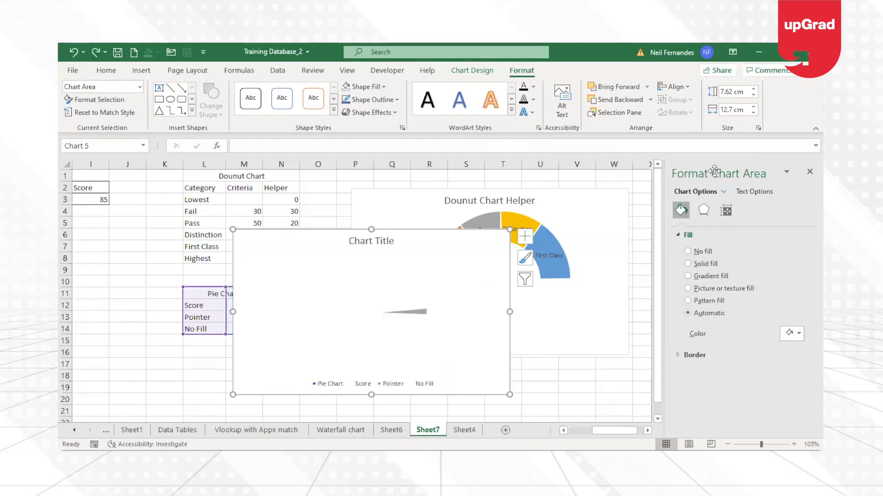
pyautogui.click(688, 253)
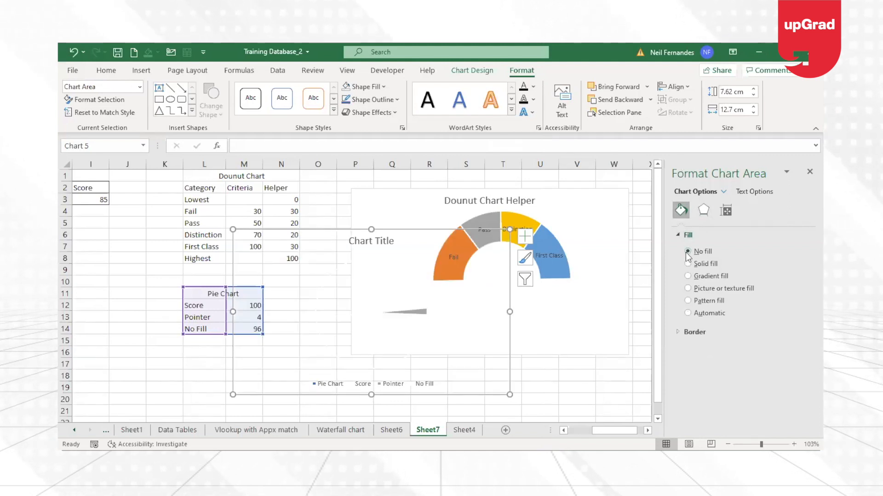
pyautogui.moveTo(421, 236); pyautogui.dragTo(549, 192)
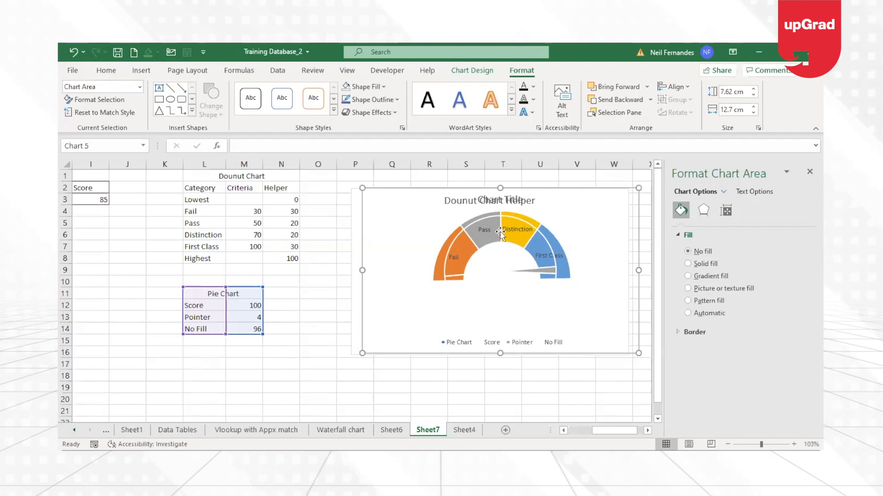
# - Enlarge the pie chart's plot area and shift it to line up with the doughnut ring beneath
pyautogui.click(514, 294)
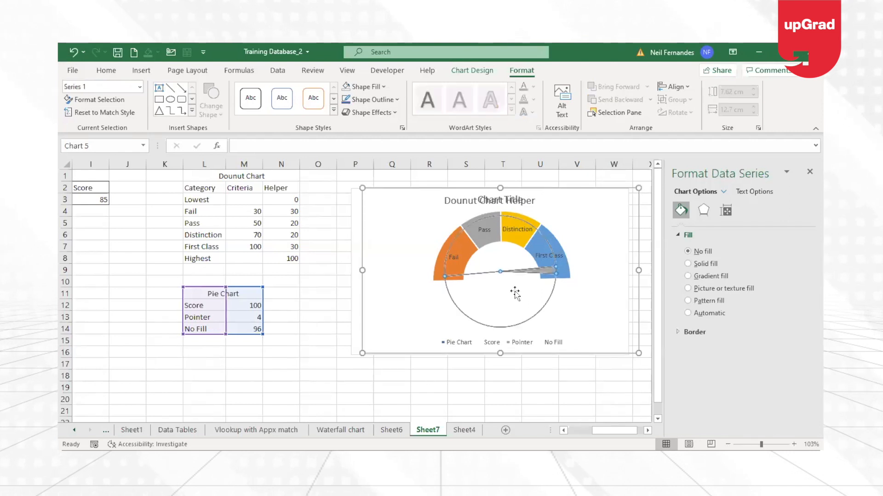
pyautogui.click(553, 223)
pyautogui.moveTo(564, 213); pyautogui.dragTo(574, 202)
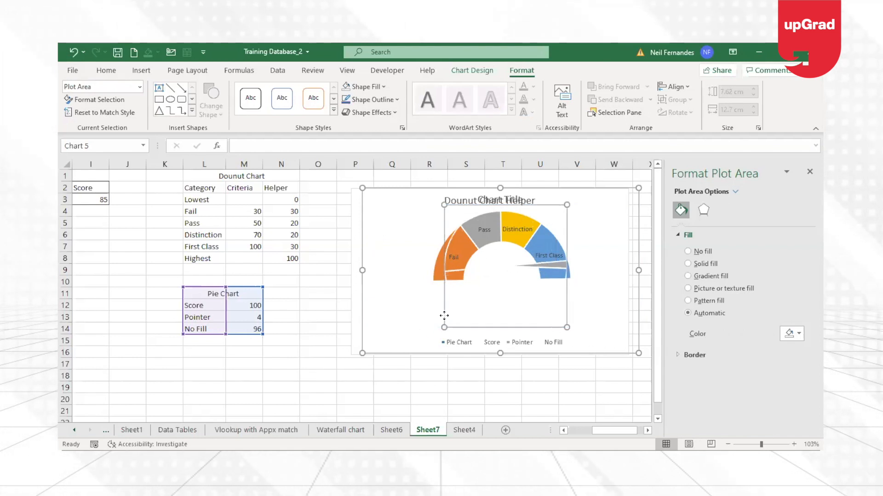
pyautogui.moveTo(422, 334); pyautogui.dragTo(423, 348)
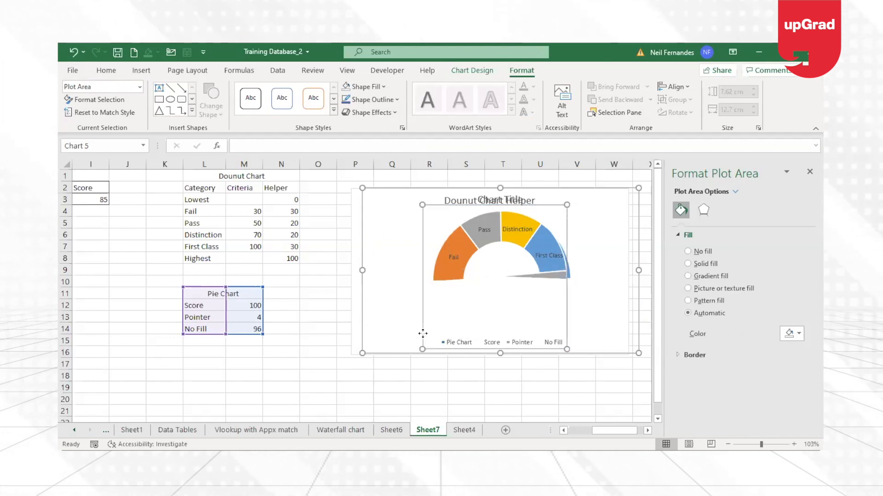
pyautogui.moveTo(566, 290); pyautogui.dragTo(569, 292)
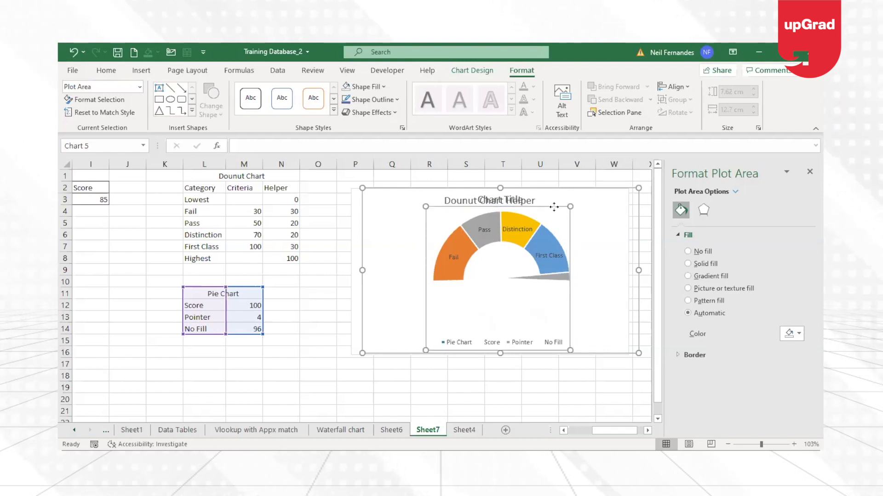
pyautogui.moveTo(554, 204)
pyautogui.mouseDown()
pyautogui.moveTo(555, 195)
pyautogui.moveTo(554, 208)
pyautogui.mouseUp()
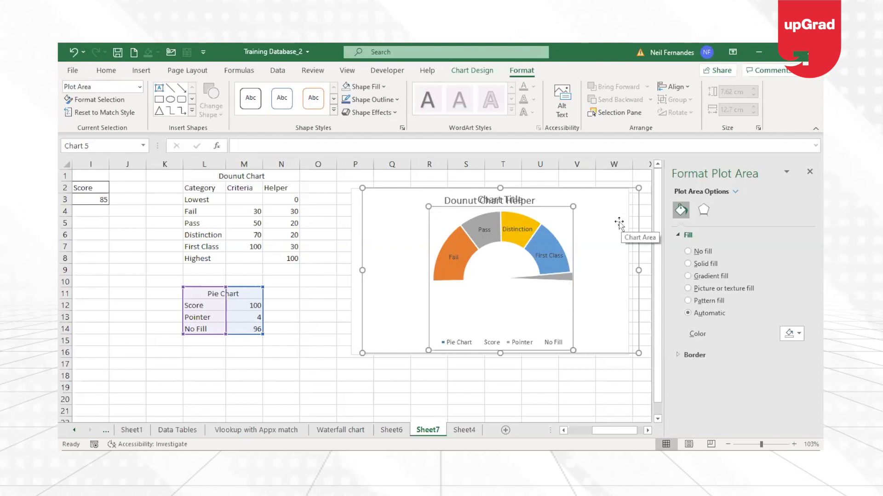
# - Narrow the pie chart to about 11.24 cm wide and realign it over the doughnut ring
pyautogui.moveTo(638, 270); pyautogui.dragTo(607, 275)
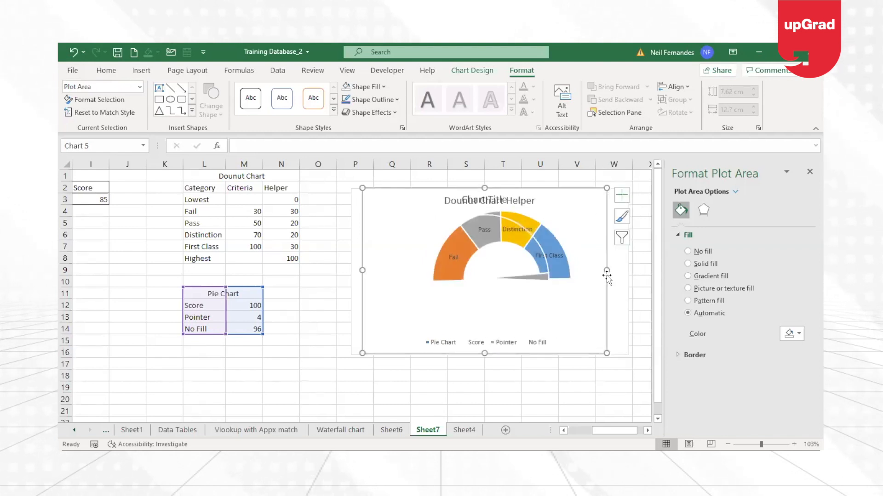
pyautogui.moveTo(576, 221); pyautogui.dragTo(591, 222)
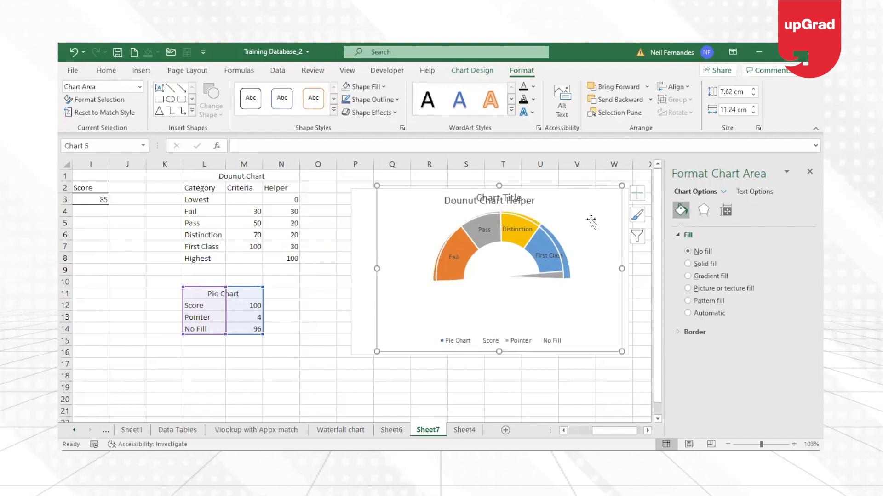
pyautogui.click(626, 207)
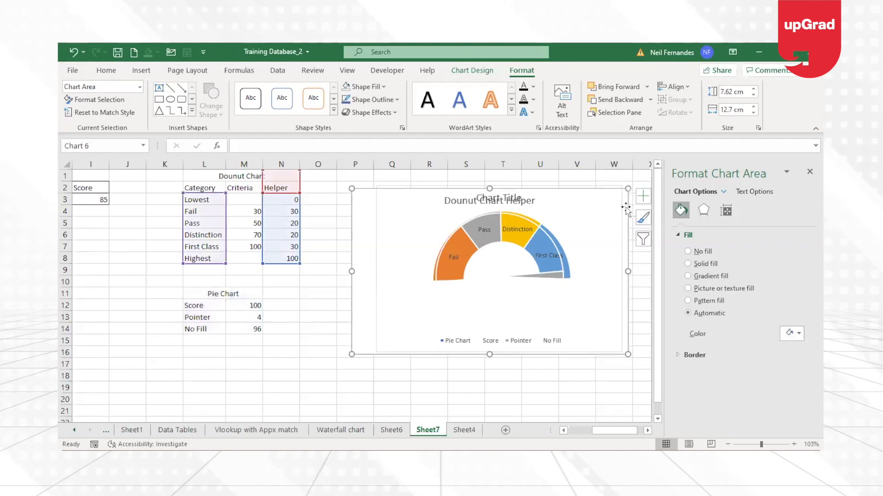
pyautogui.click(575, 192)
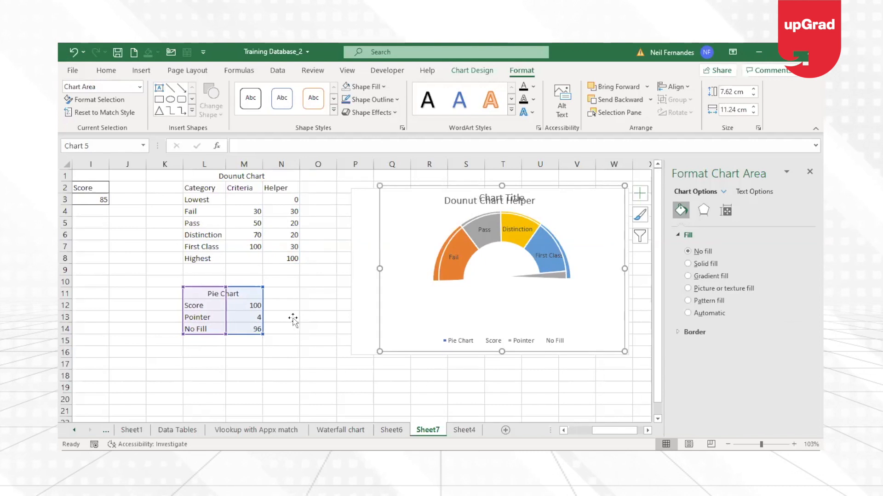
pyautogui.click(316, 331)
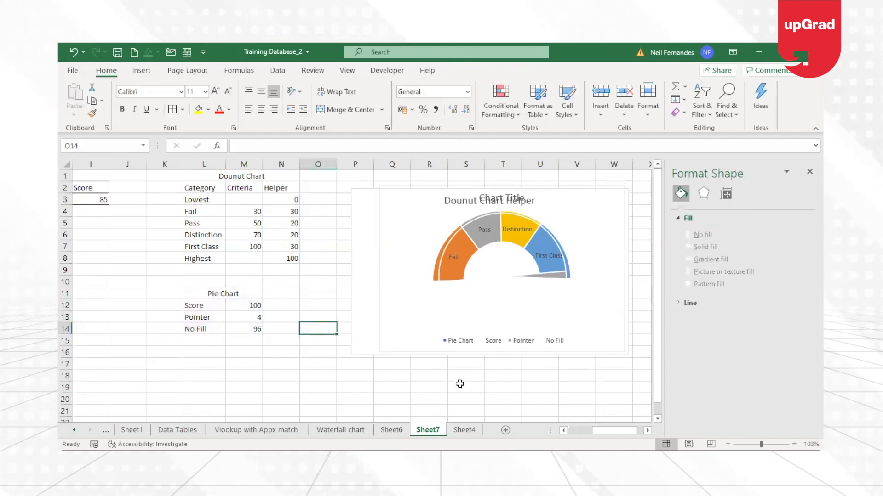
pyautogui.click(487, 214)
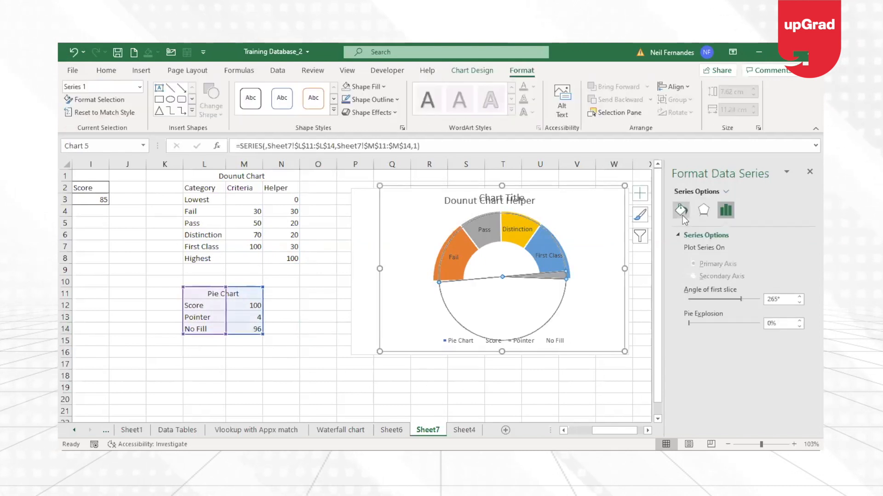
pyautogui.click(690, 251)
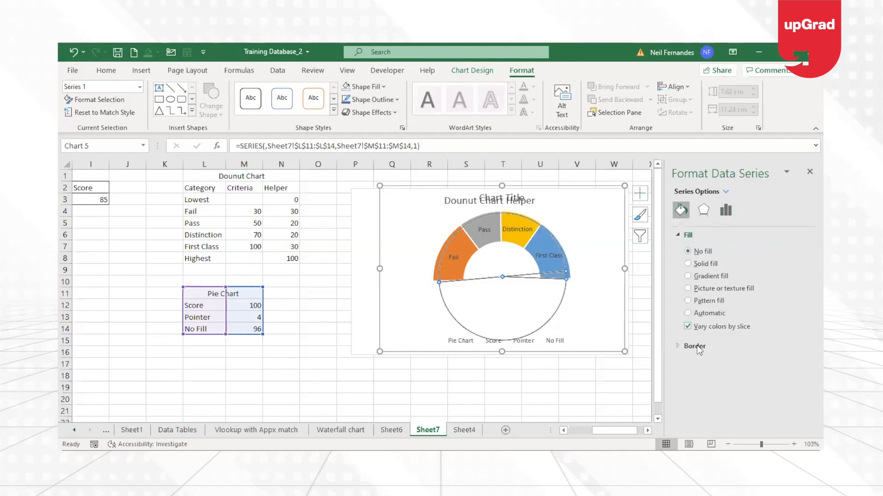
pyautogui.click(608, 388)
pyautogui.hotkey('ctrl', 'z')
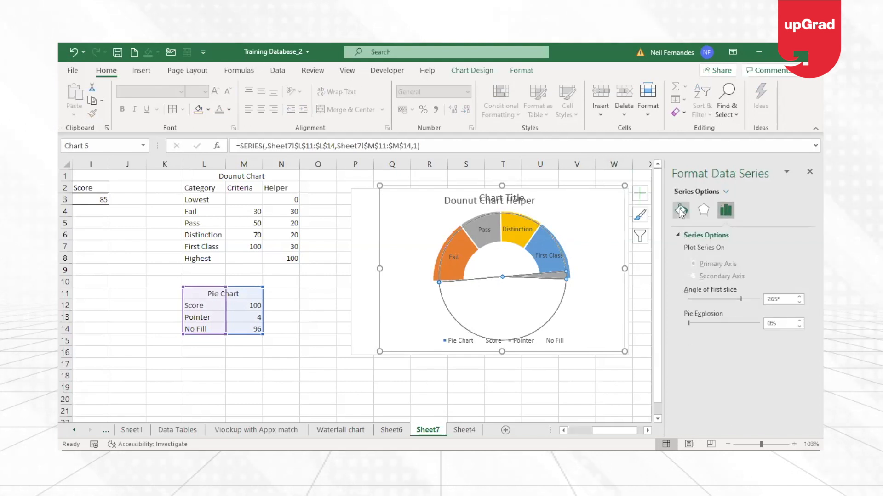
# - Set the border of the pie chart's data series to No line
pyautogui.click(679, 210)
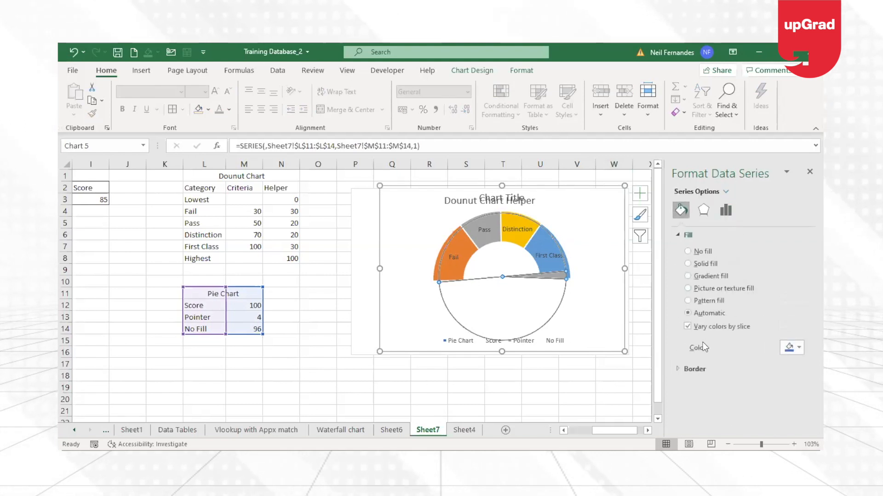
pyautogui.click(707, 371)
pyautogui.click(688, 386)
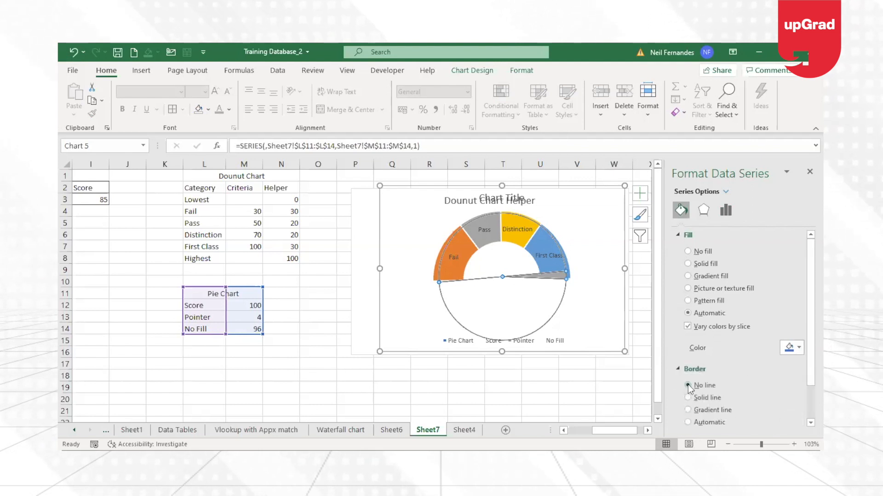
pyautogui.click(551, 398)
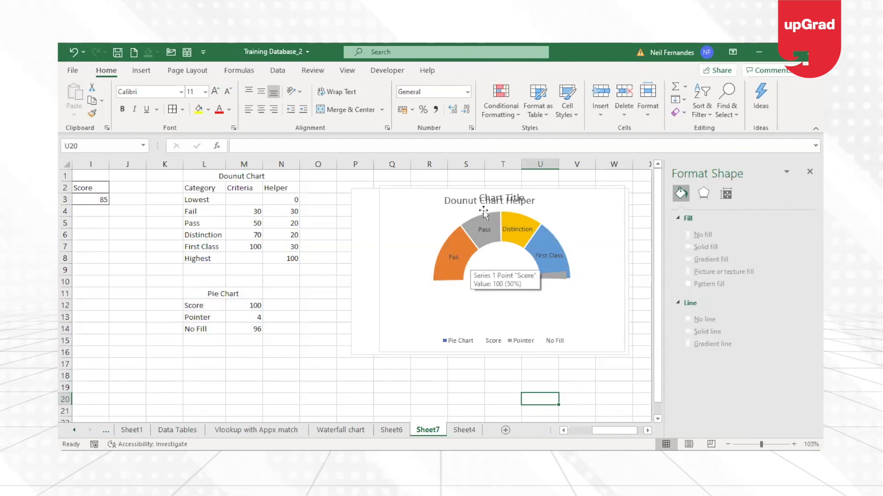
# - Delete the pie chart's placeholder title that overlaps the doughnut chart's title
pyautogui.click(515, 199)
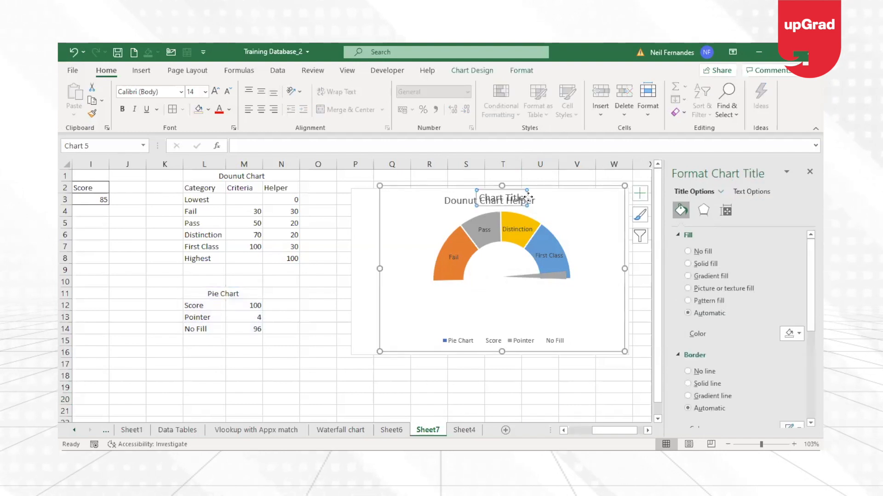
pyautogui.press('Delete')
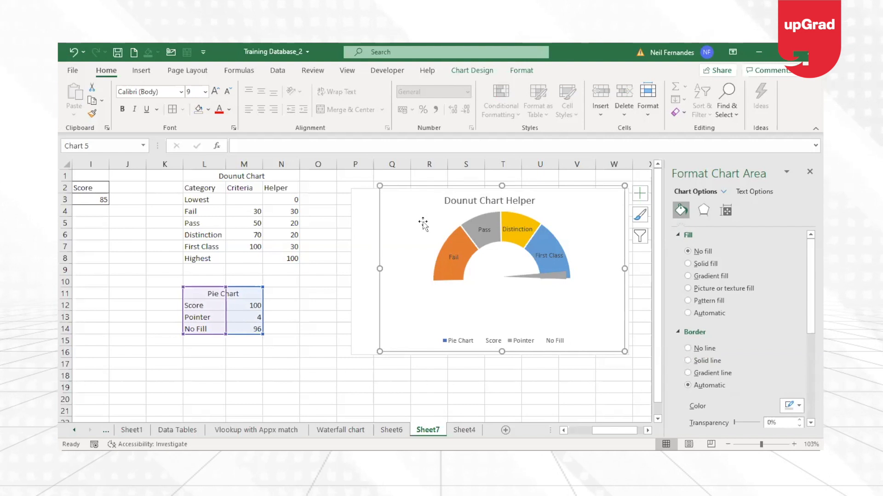
pyautogui.click(342, 316)
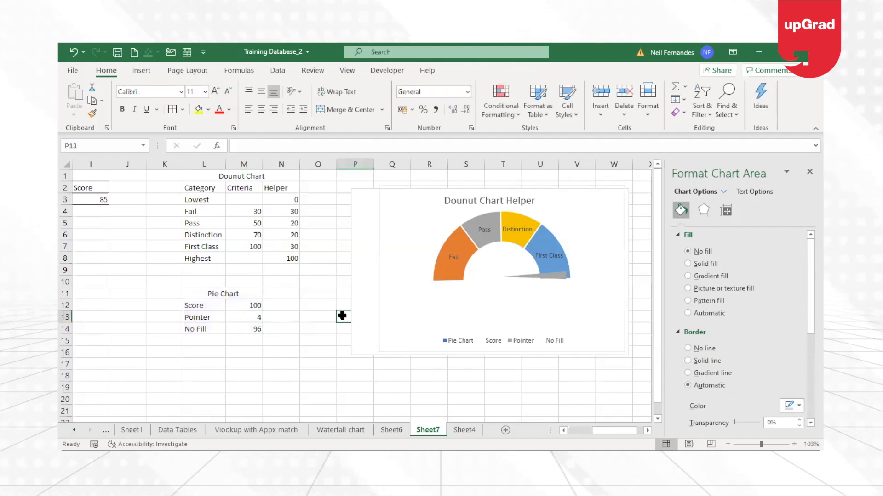
# - Set the border of the overlaid pie chart's chart area to No line and close the chart formatting options
pyautogui.click(374, 302)
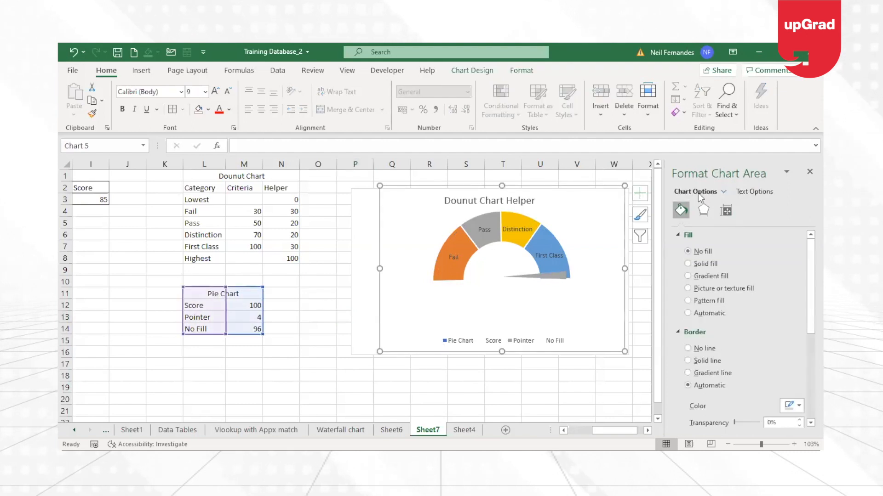
pyautogui.click(688, 348)
pyautogui.click(520, 388)
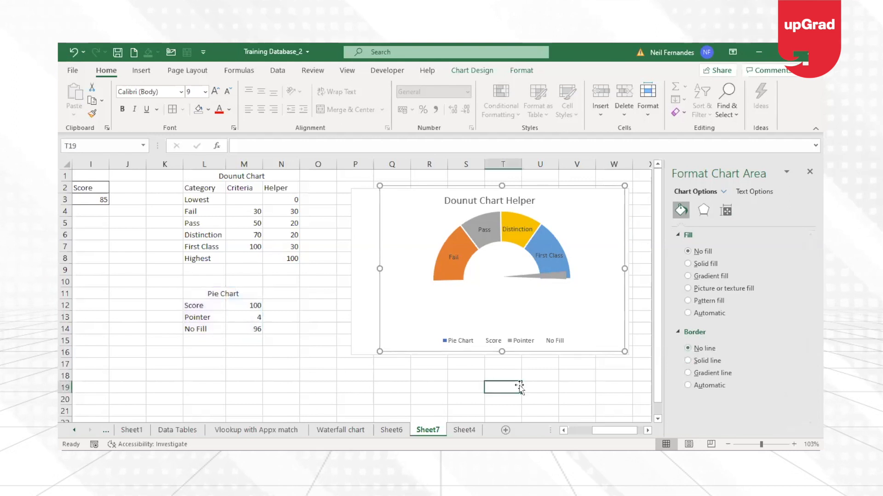
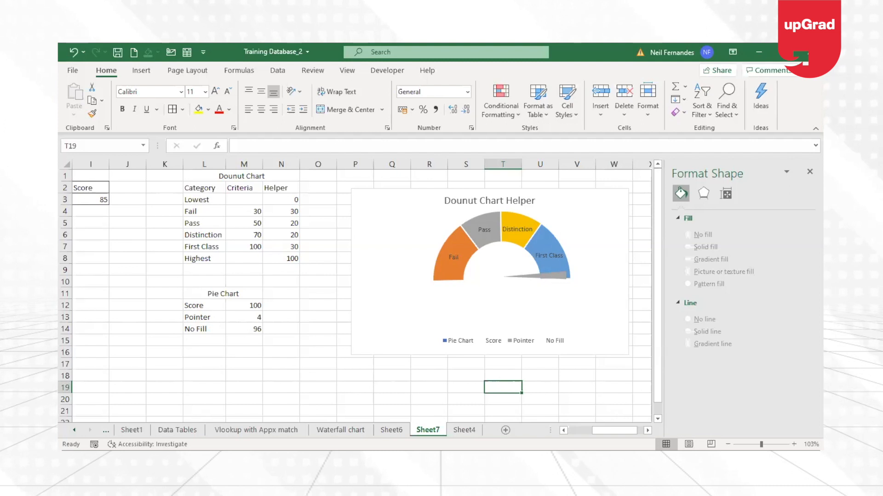
pyautogui.click(563, 430)
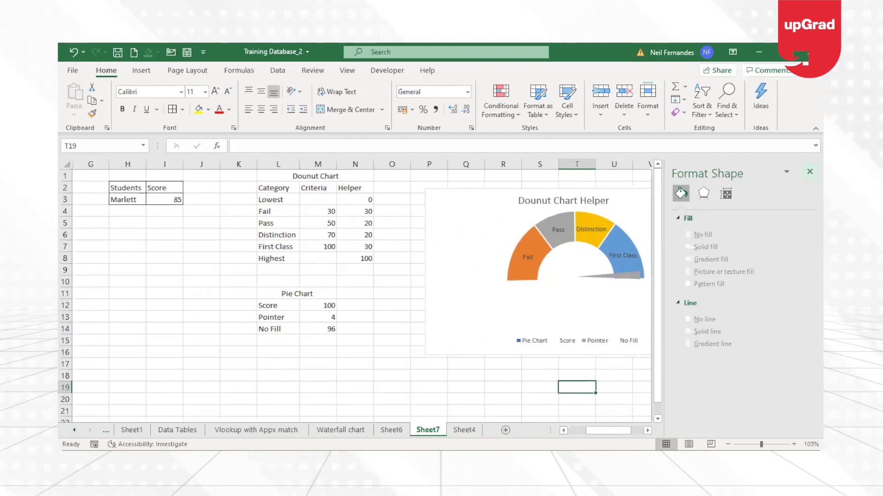
pyautogui.click(809, 171)
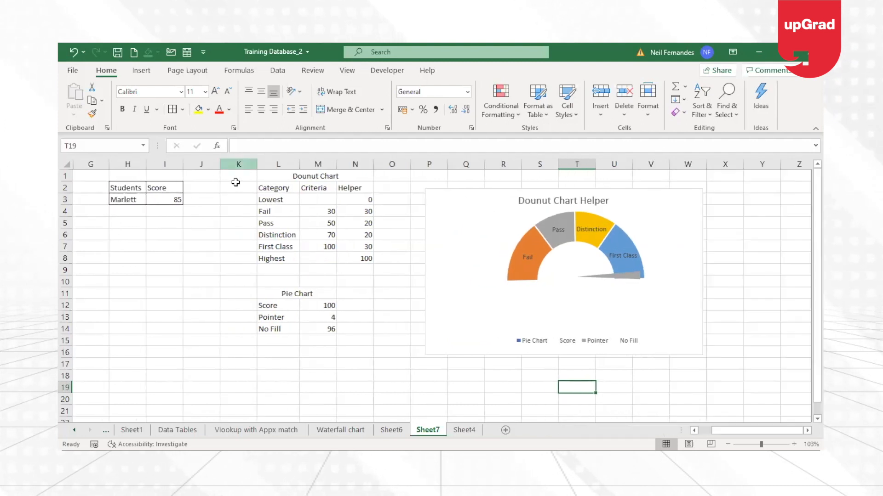
# - Choose a different student from the list in cell H3, beside the Score lookup
pyautogui.click(130, 198)
pyautogui.click(172, 196)
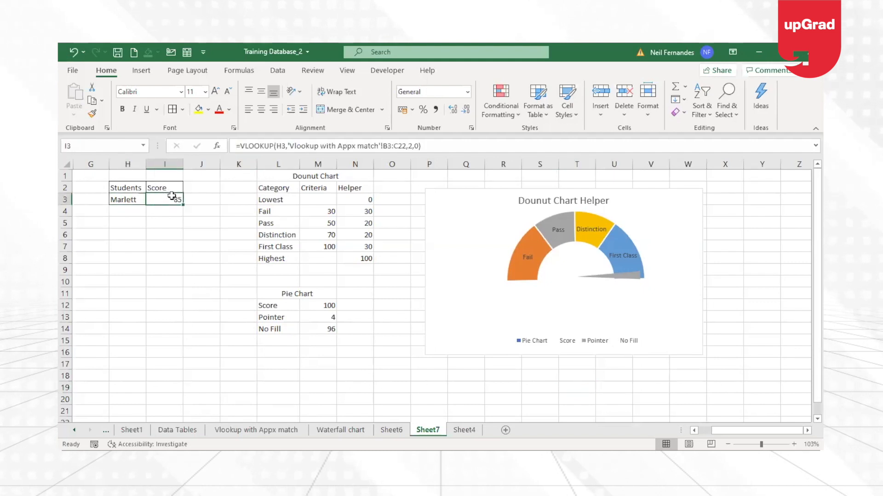
pyautogui.click(135, 203)
pyautogui.click(151, 200)
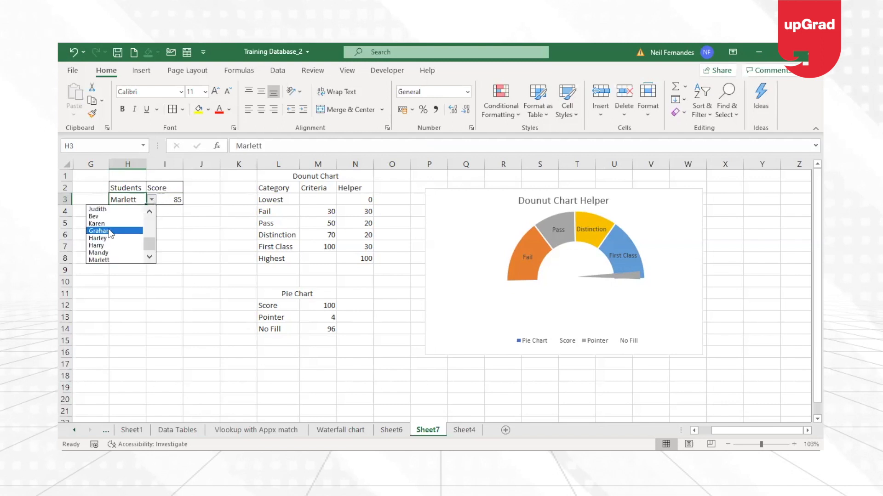
pyautogui.click(111, 231)
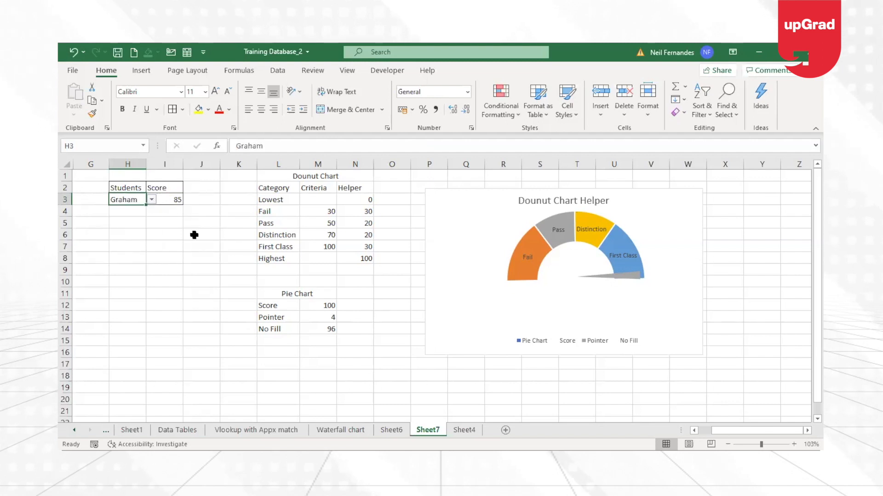
# - Set the pie chart's Score value in cell M12 to 45 to test the pointer
pyautogui.click(315, 305)
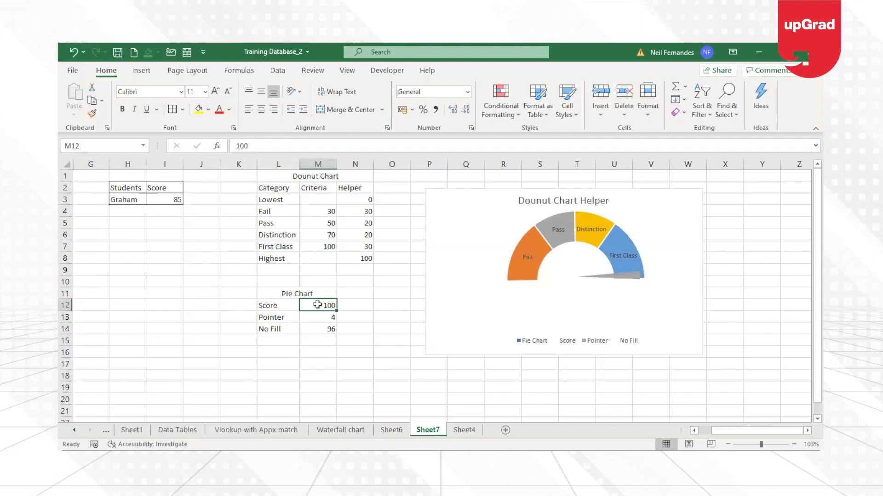
pyautogui.write('45')
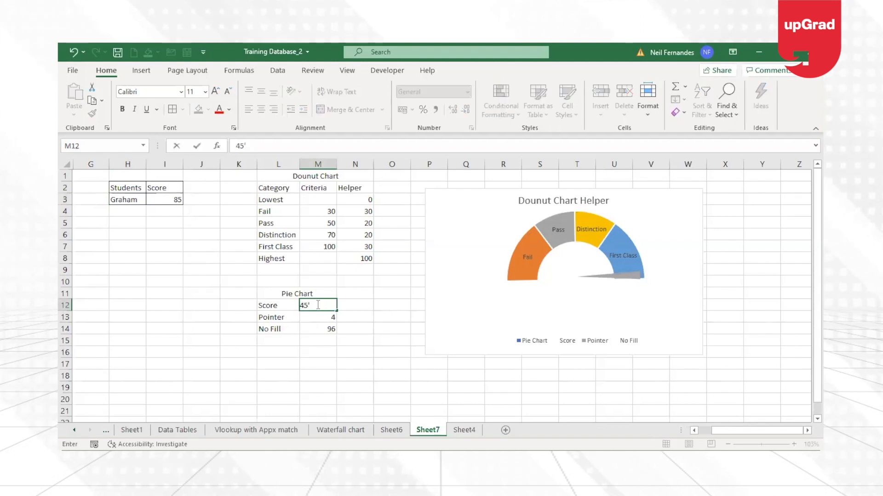
pyautogui.press('Return')
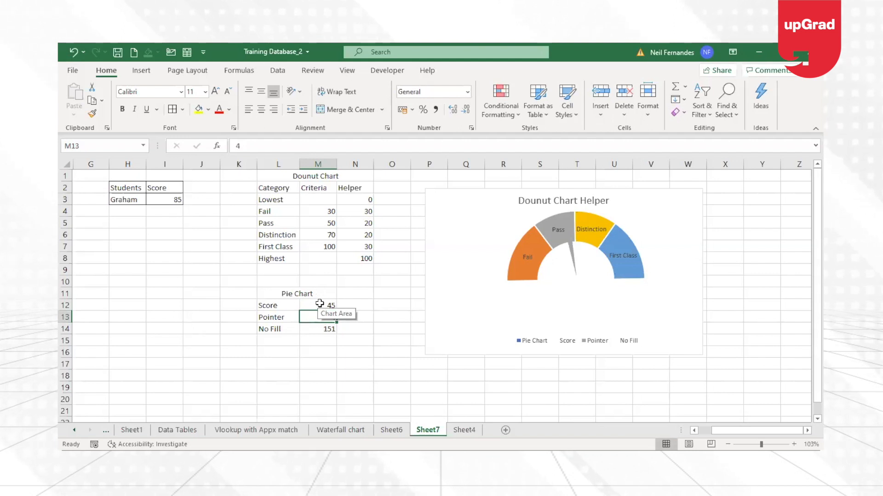
# - Link the pie chart's Score in cell M12 to the selected student's score with the formula =I3
pyautogui.click(320, 304)
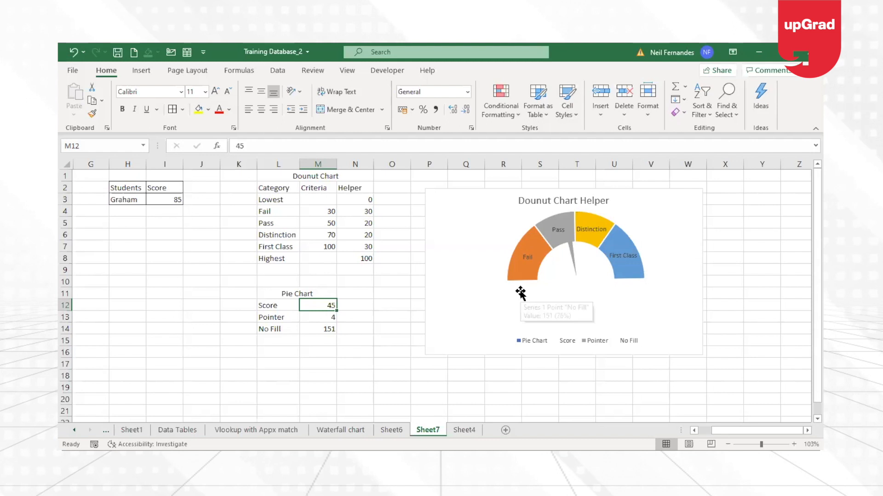
pyautogui.write('=')
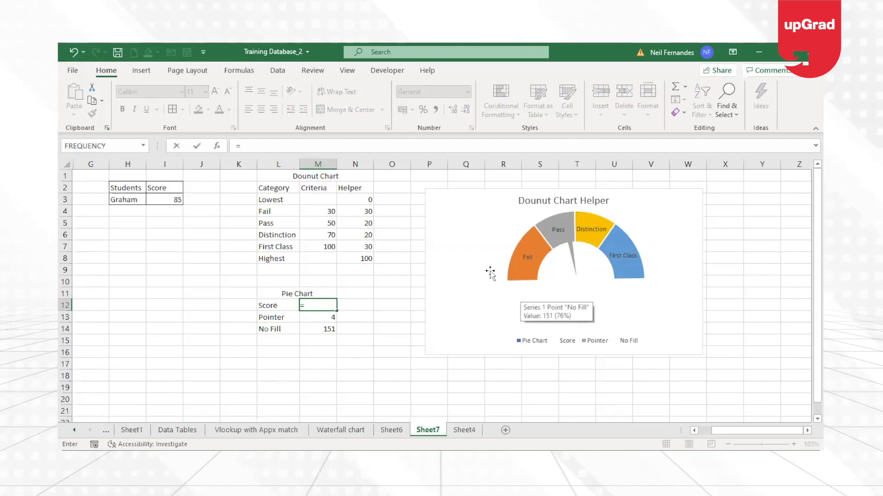
pyautogui.click(171, 199)
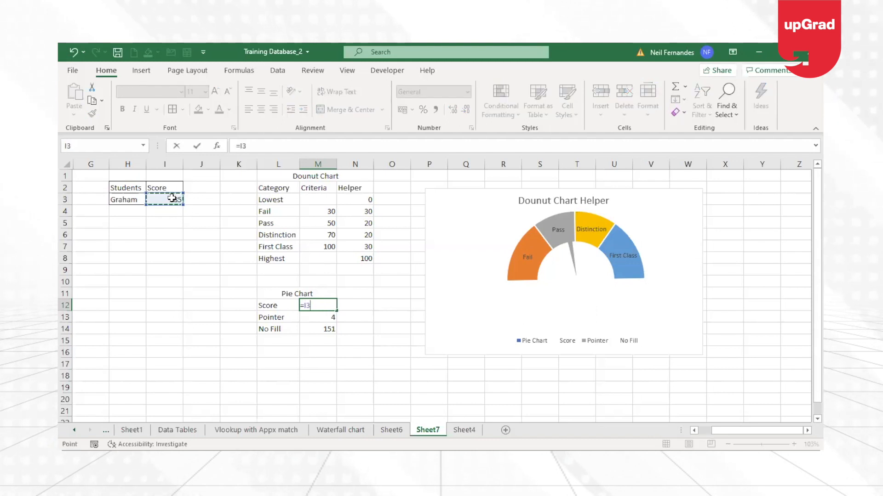
pyautogui.press('Return')
pyautogui.press('Up')
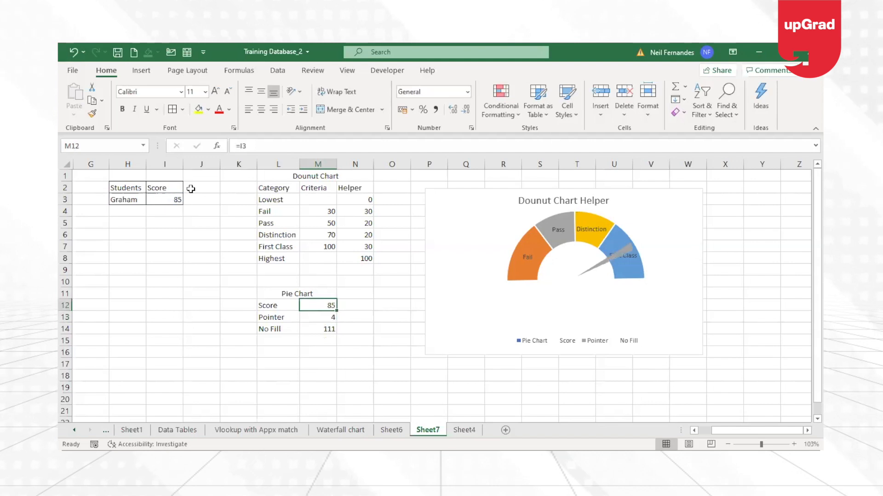
pyautogui.click(592, 303)
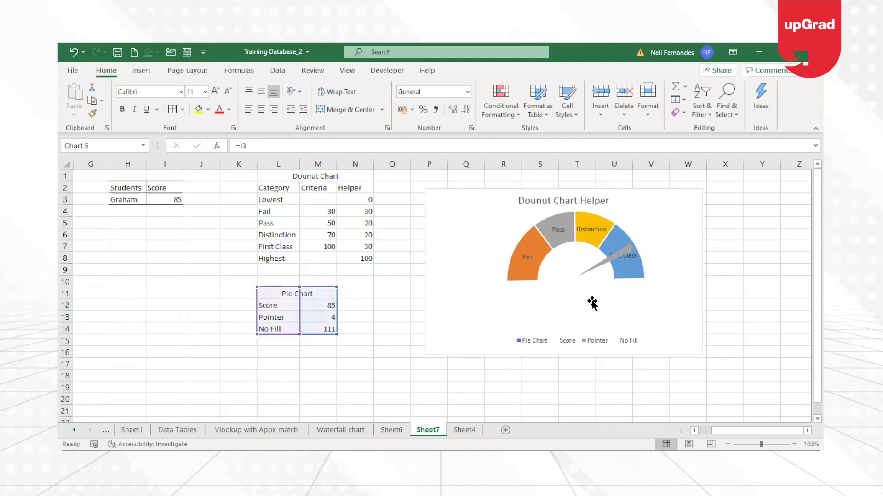
pyautogui.click(707, 318)
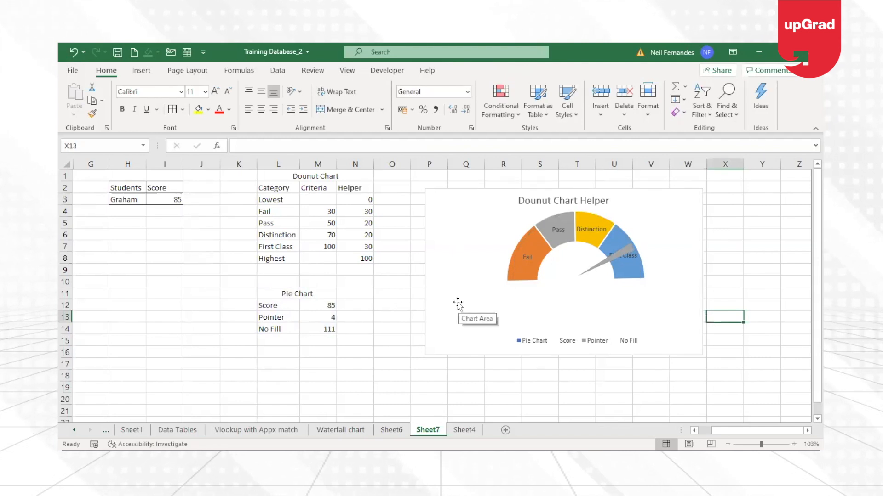
# - Pick another student in cell H3 to check that the gauge pointer follows the linked score
pyautogui.click(133, 199)
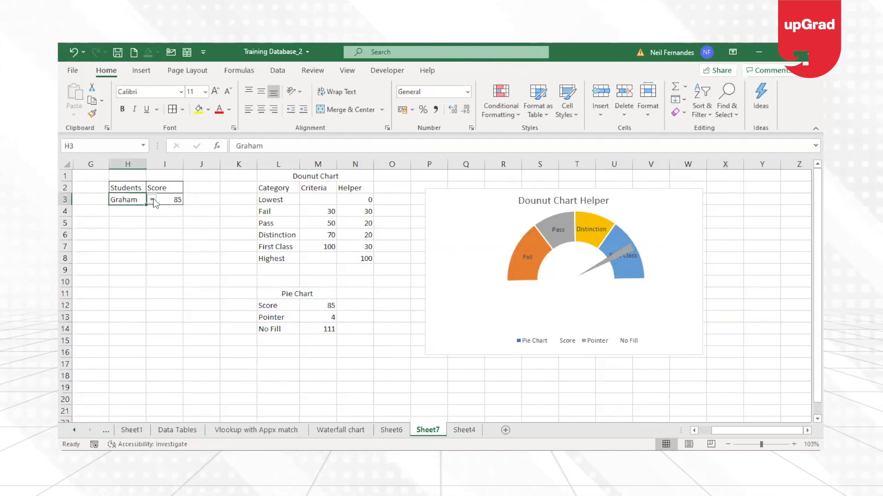
pyautogui.click(152, 200)
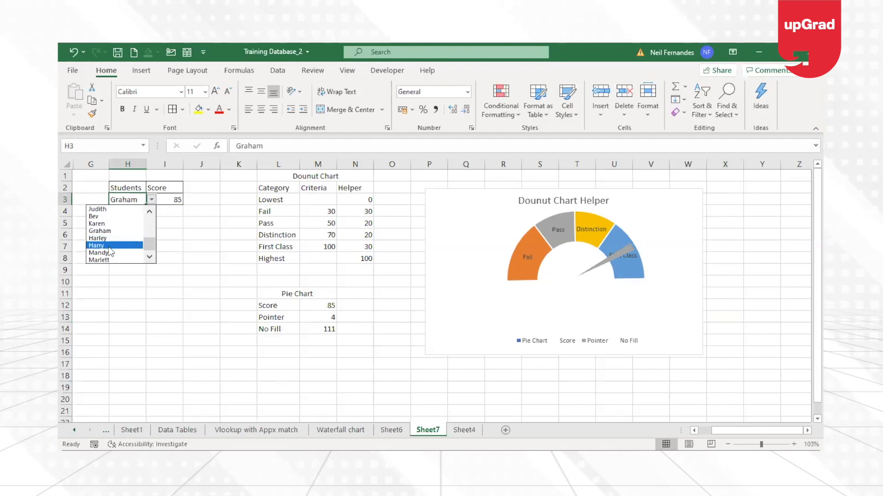
pyautogui.click(109, 246)
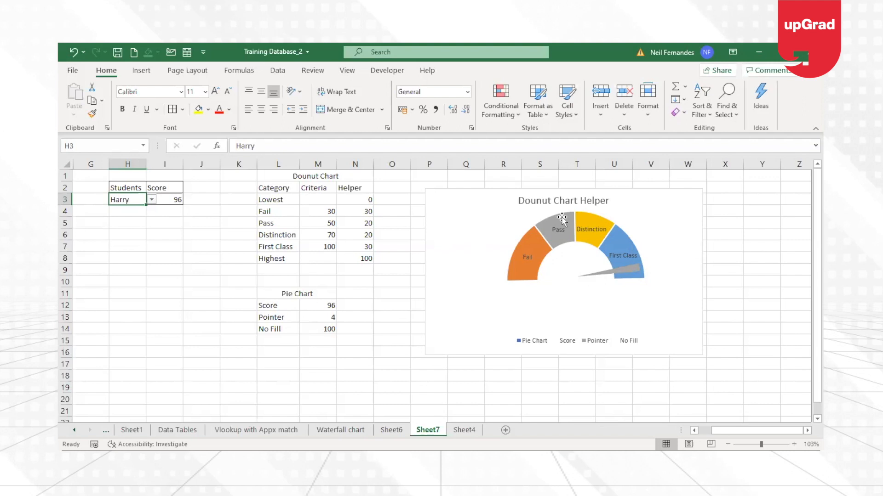
# - Move the pie chart down off the doughnut chart and open the formatting options for the doughnut's data labels
pyautogui.click(591, 234)
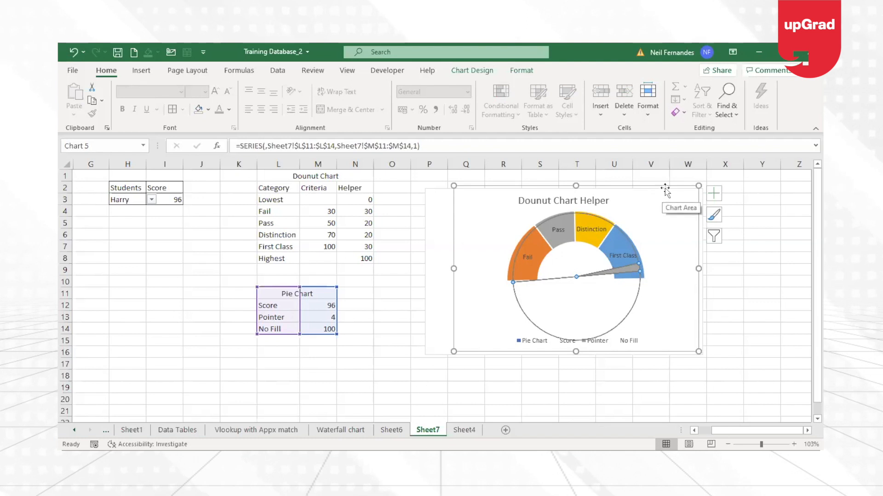
pyautogui.moveTo(667, 186); pyautogui.dragTo(669, 270)
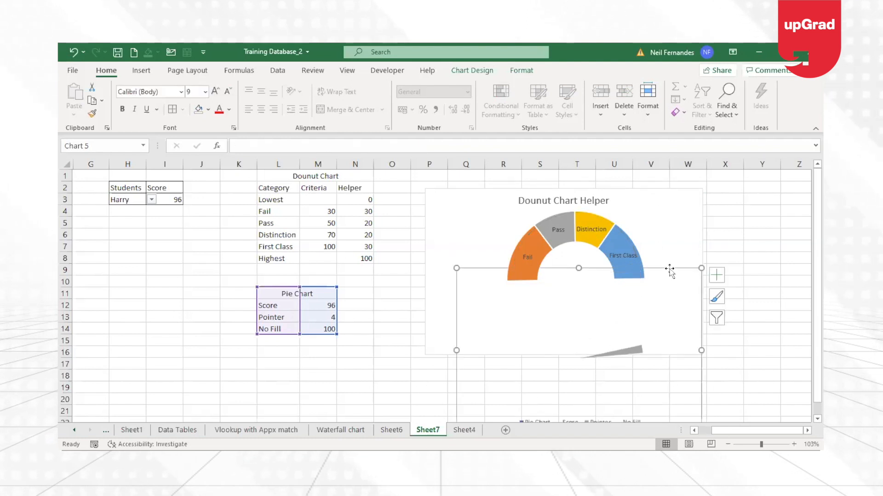
pyautogui.click(594, 229)
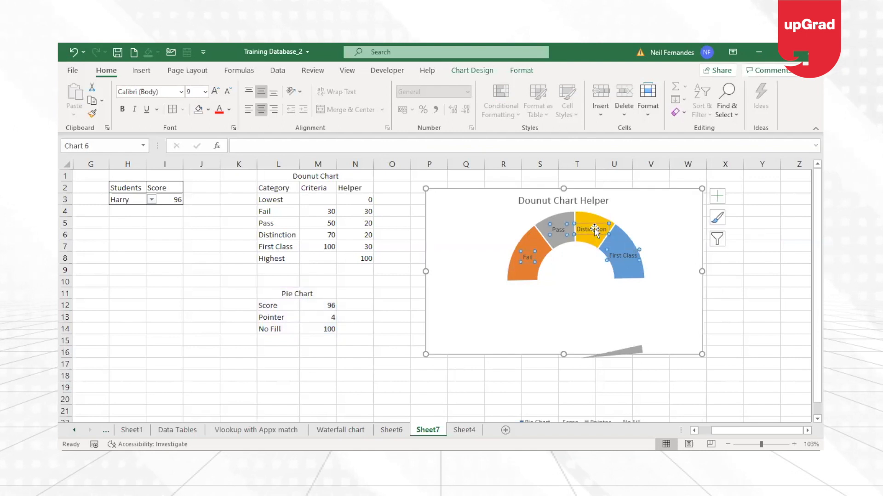
pyautogui.click(717, 196)
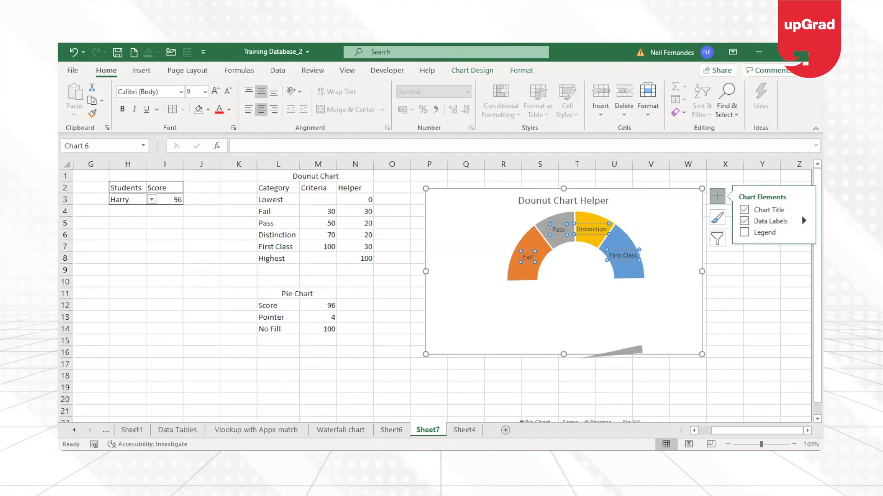
pyautogui.click(802, 218)
pyautogui.click(694, 251)
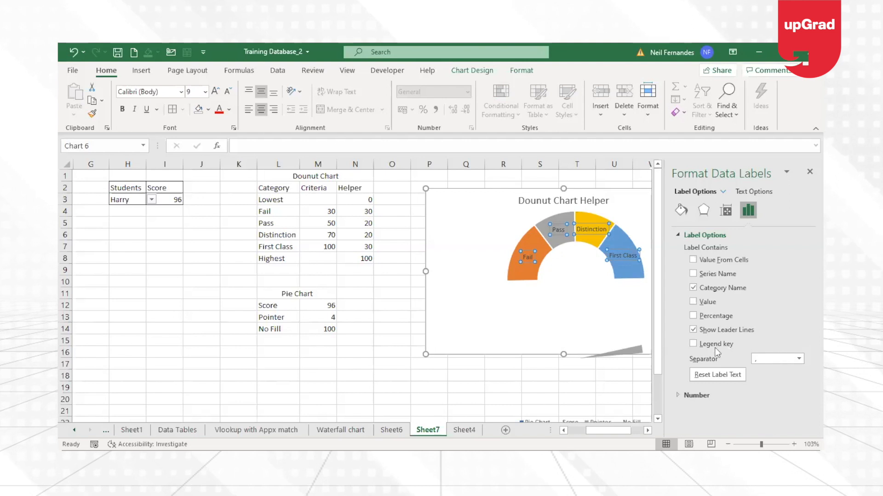
# - Reposition the Distinction and First Class labels individually at the outer edges of their doughnut segments
pyautogui.click(591, 229)
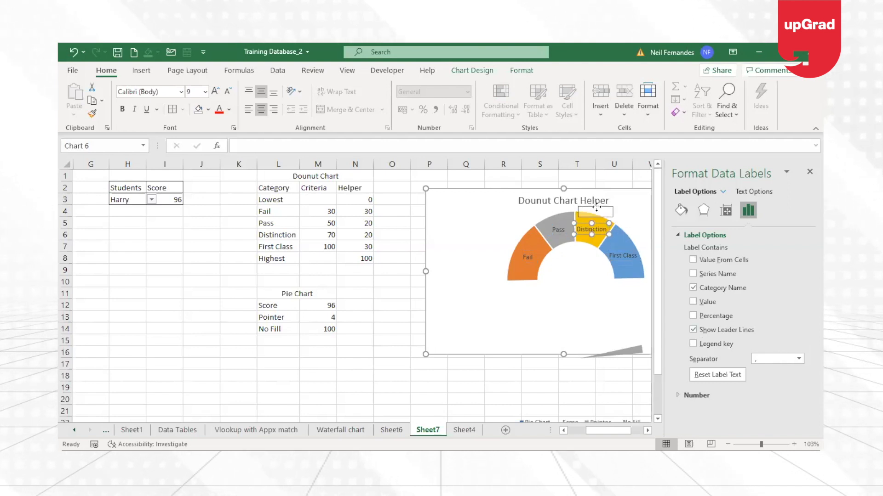
pyautogui.moveTo(593, 229); pyautogui.dragTo(596, 213)
pyautogui.click(624, 257)
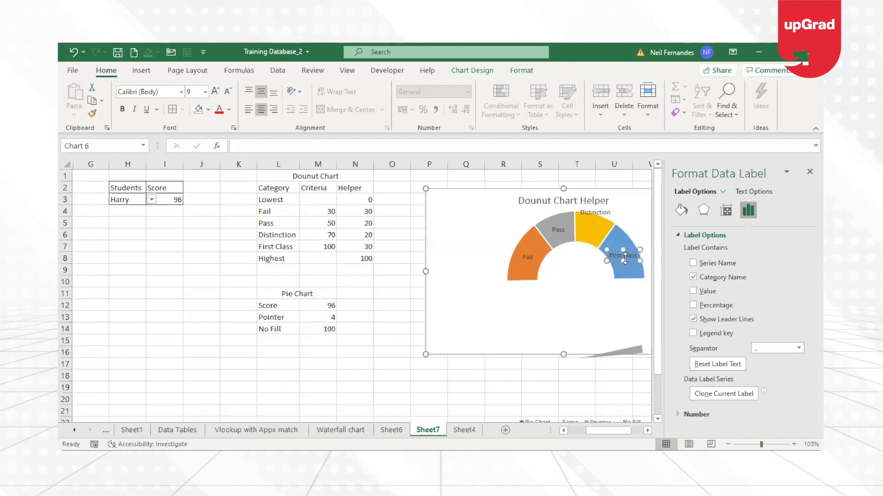
pyautogui.moveTo(624, 260); pyautogui.dragTo(642, 243)
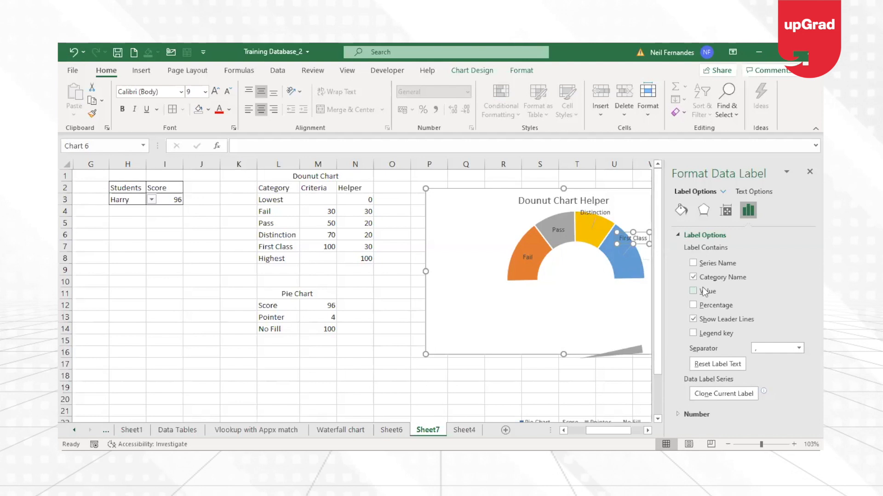
# - Try the Rotate all text 90° direction on the First Class label, and return its text direction to Horizontal
pyautogui.click(725, 213)
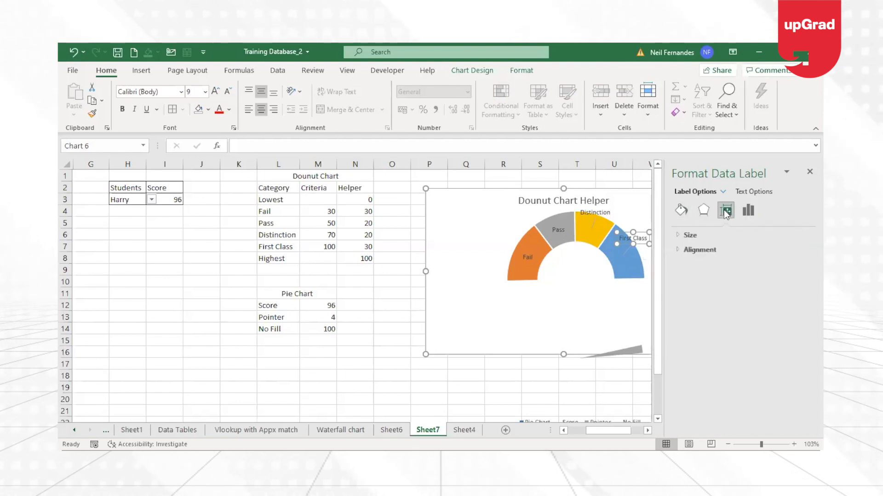
pyautogui.click(678, 250)
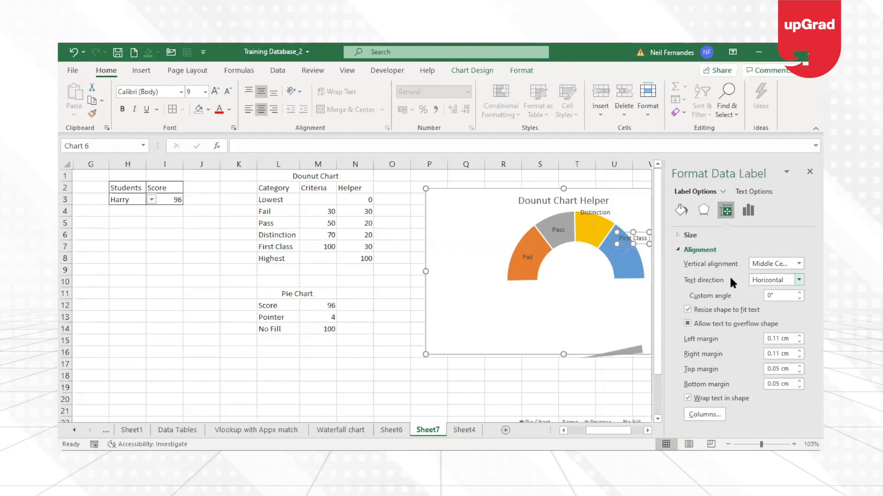
pyautogui.click(785, 282)
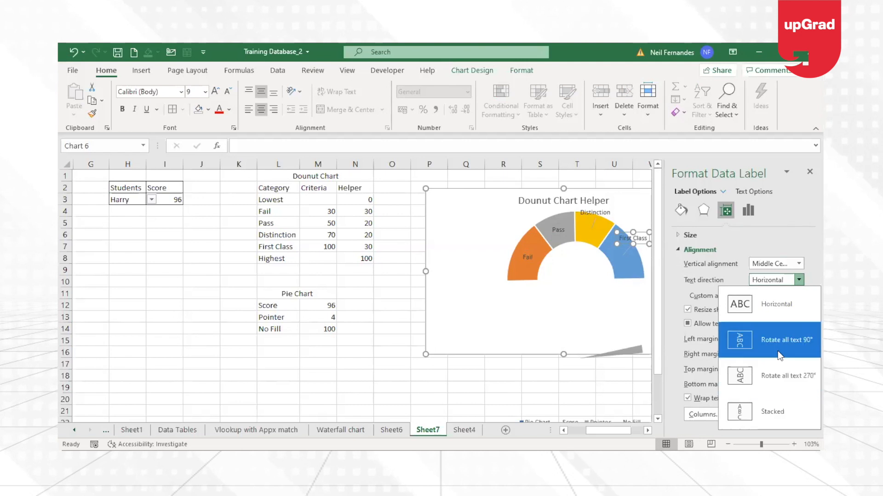
pyautogui.click(777, 351)
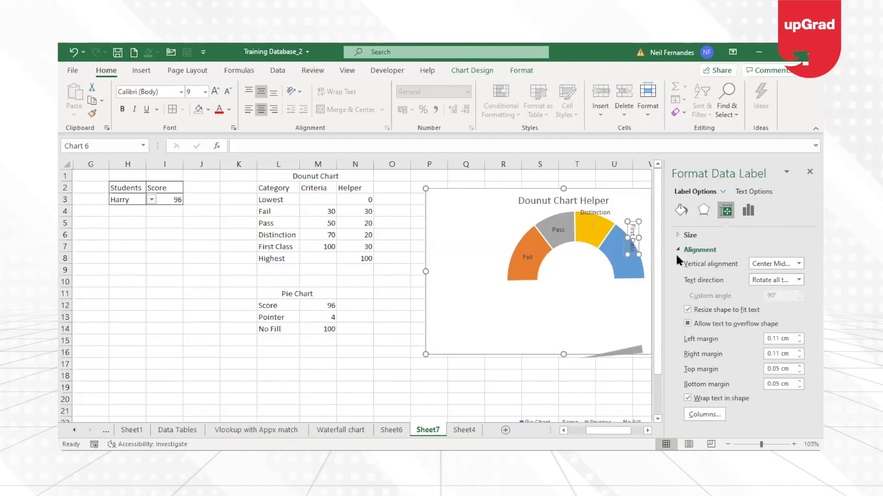
pyautogui.click(774, 280)
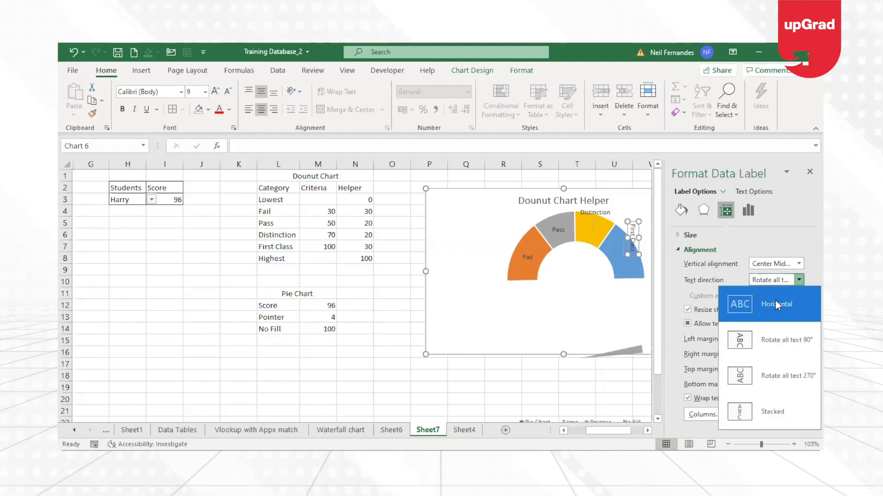
pyautogui.click(776, 304)
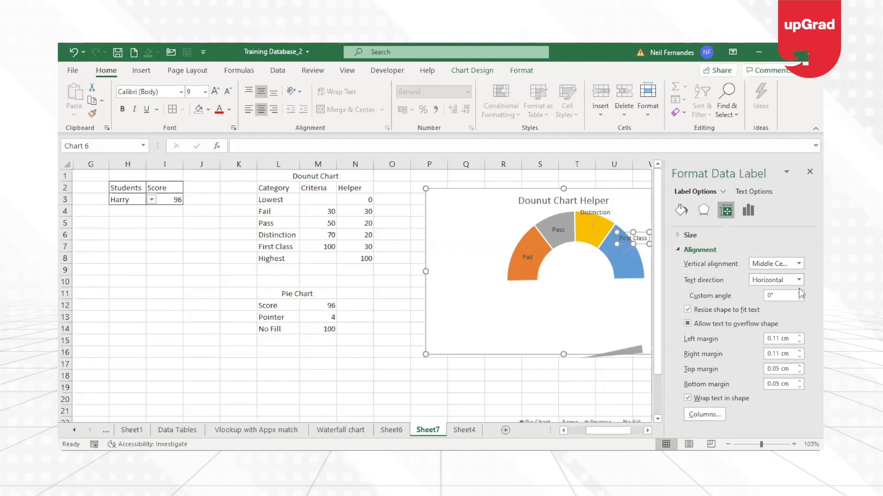
# - Set the custom text angle of the First Class label to 44° so it follows the doughnut's curve
pyautogui.click(799, 294)
pyautogui.click(799, 294)
pyautogui.click(799, 293)
pyautogui.click(798, 294)
pyautogui.click(798, 293)
pyautogui.click(799, 293)
pyautogui.click(799, 293)
pyautogui.click(799, 294)
pyautogui.click(799, 294)
pyautogui.click(798, 294)
pyautogui.click(798, 294)
pyautogui.click(798, 294)
pyautogui.click(799, 294)
pyautogui.click(798, 294)
pyautogui.click(798, 294)
pyautogui.click(799, 294)
pyautogui.click(799, 293)
pyautogui.click(799, 294)
pyautogui.click(798, 294)
pyautogui.click(798, 294)
pyautogui.click(798, 294)
pyautogui.click(799, 294)
pyautogui.click(799, 294)
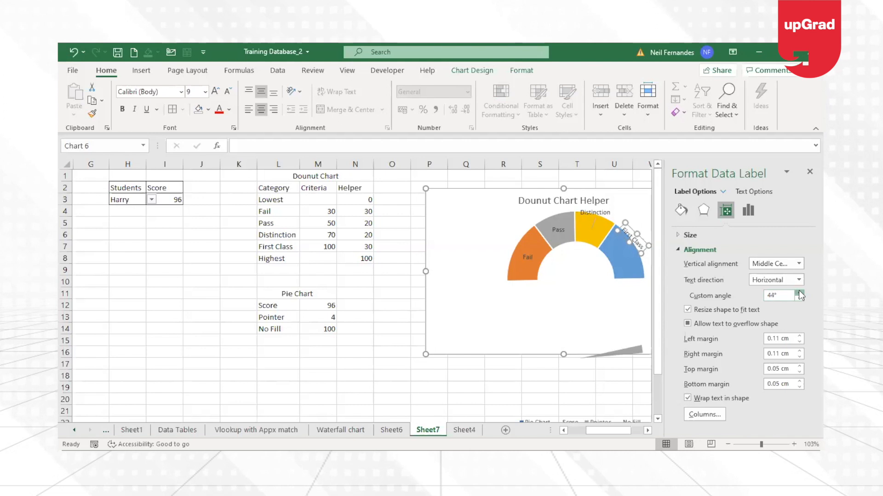
# - Increase the custom text angle of the First Class label to 55°
pyautogui.click(798, 294)
pyautogui.click(798, 294)
pyautogui.click(798, 293)
pyautogui.click(798, 294)
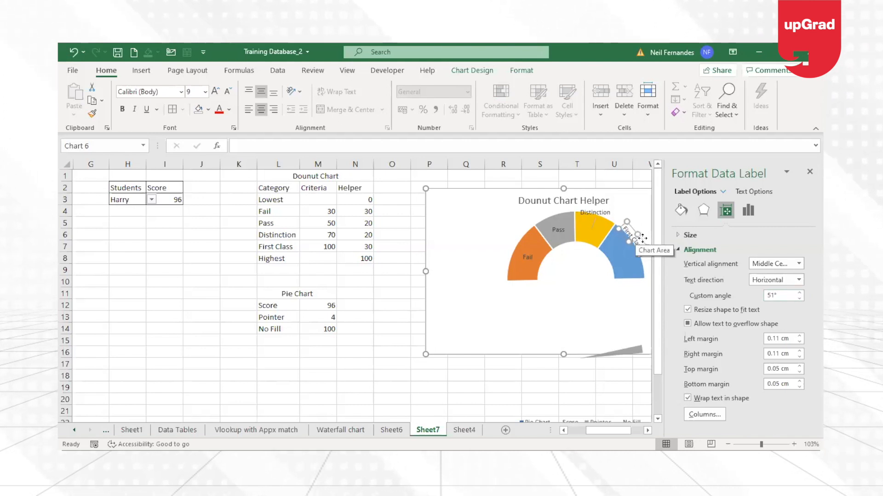
pyautogui.moveTo(642, 238); pyautogui.dragTo(524, 240)
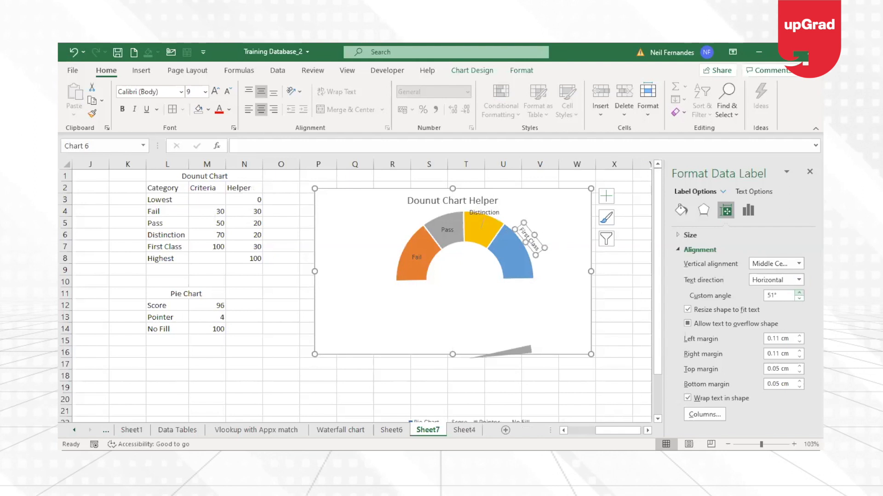
pyautogui.click(799, 293)
pyautogui.click(799, 293)
pyautogui.click(799, 292)
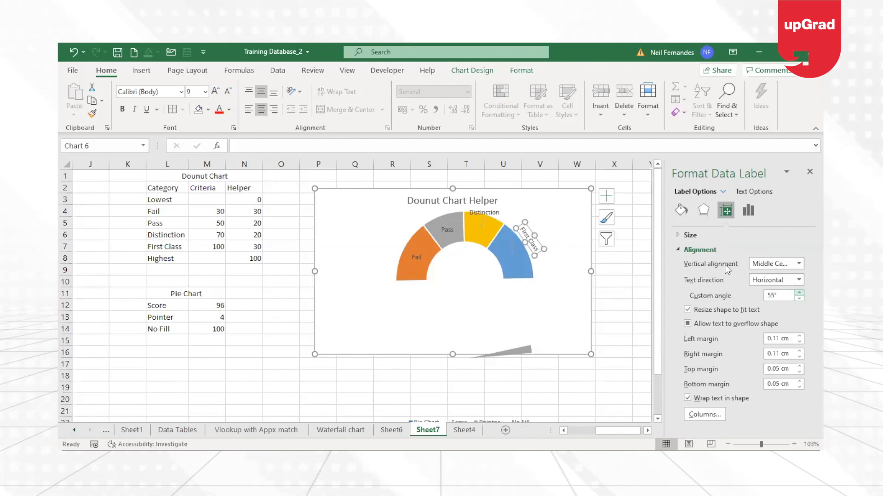
# - Turn off Show Leader Lines for the First Class label and deselect the chart
pyautogui.click(748, 210)
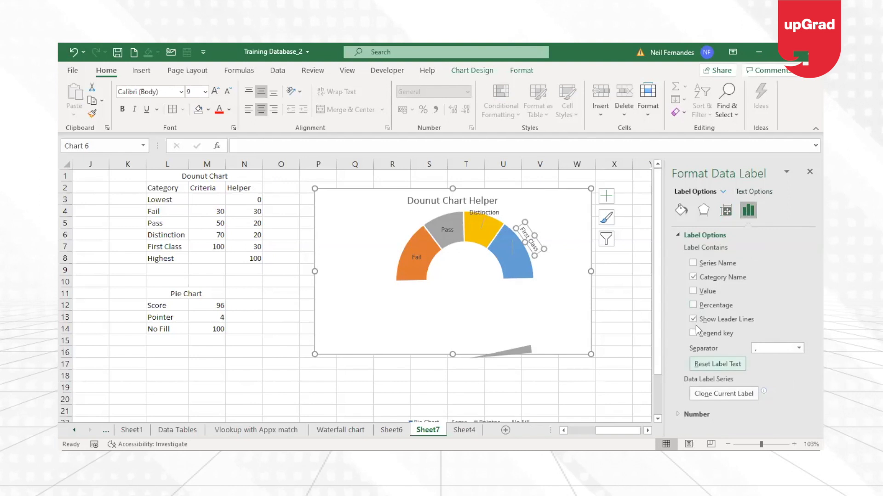
pyautogui.click(693, 320)
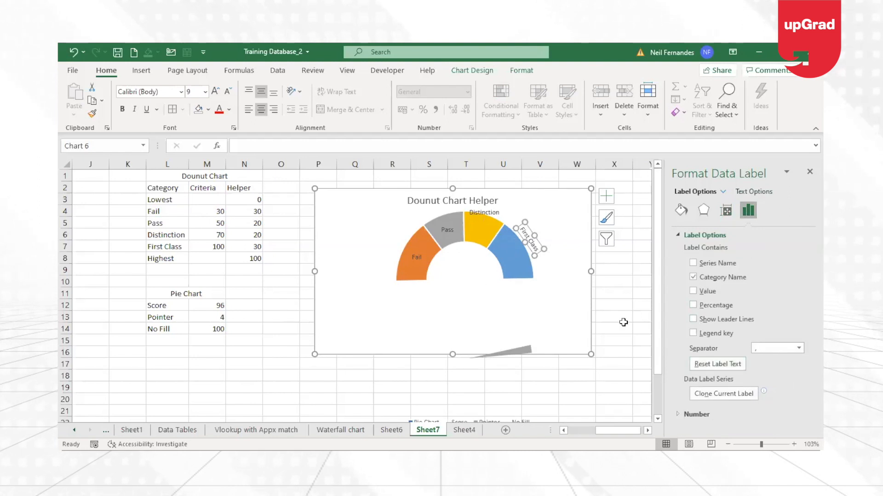
pyautogui.click(607, 376)
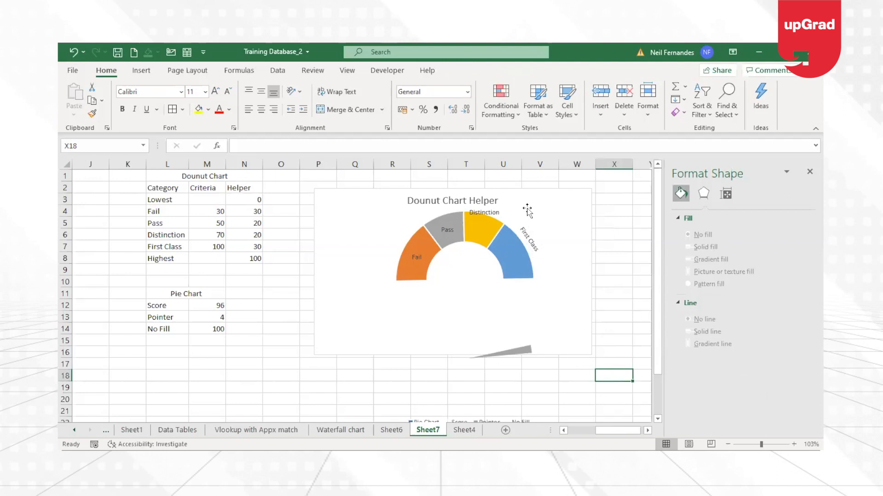
# - Select only the Distinction label and set its custom text angle to 17°
pyautogui.click(488, 214)
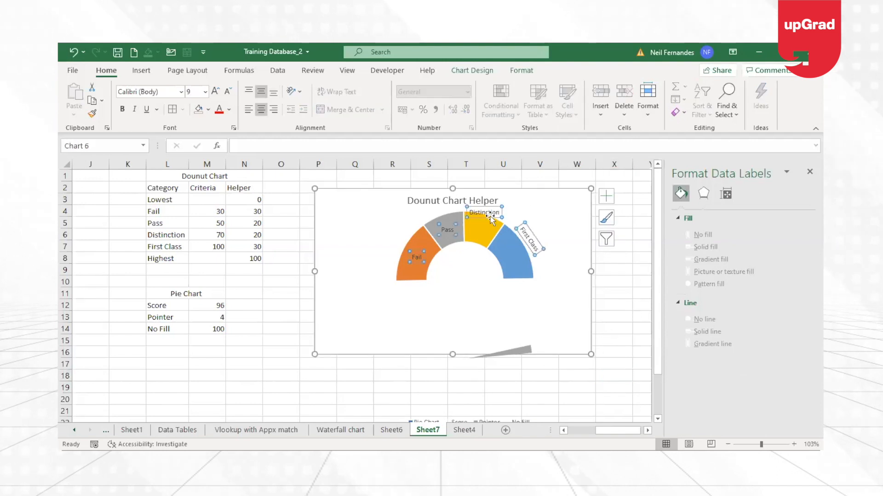
pyautogui.click(489, 213)
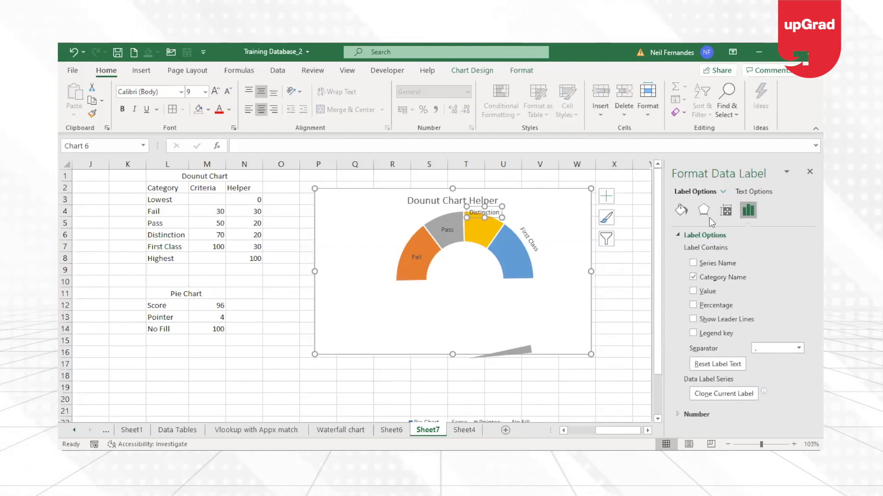
pyautogui.click(725, 212)
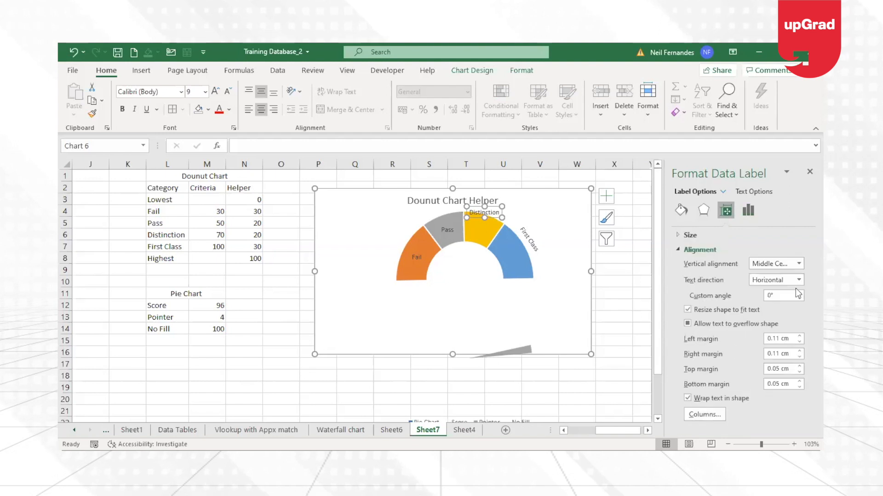
pyautogui.click(800, 293)
pyautogui.click(799, 294)
pyautogui.click(799, 294)
pyautogui.click(799, 294)
pyautogui.click(799, 294)
pyautogui.click(799, 294)
pyautogui.click(799, 294)
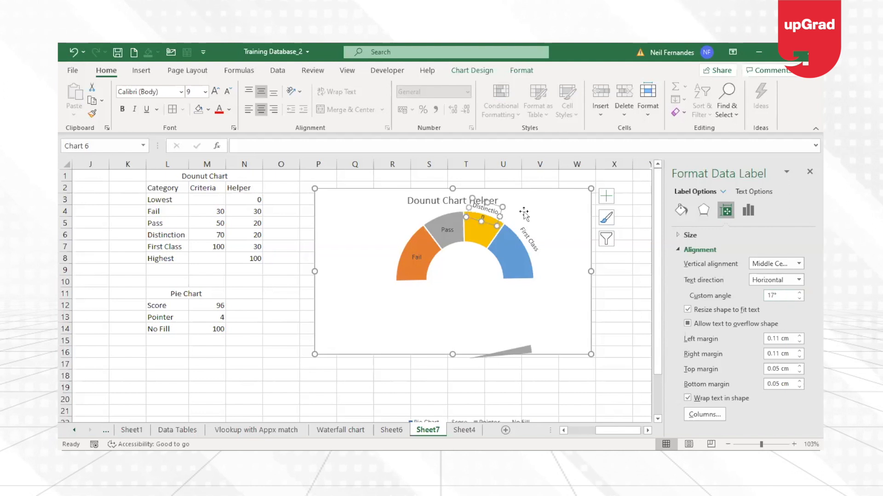
# - Enlarge the Distinction label's box so its text fits on one line, and place it just outside the yellow segment
pyautogui.click(499, 216)
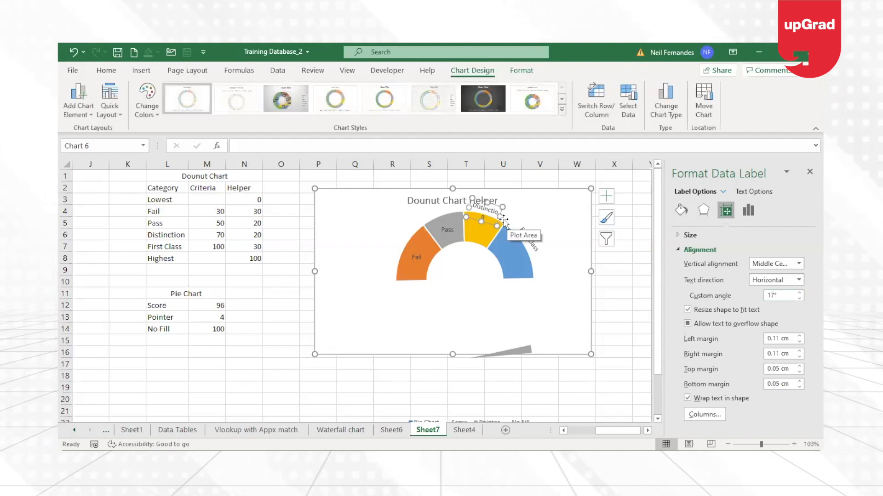
pyautogui.moveTo(498, 216); pyautogui.dragTo(505, 222)
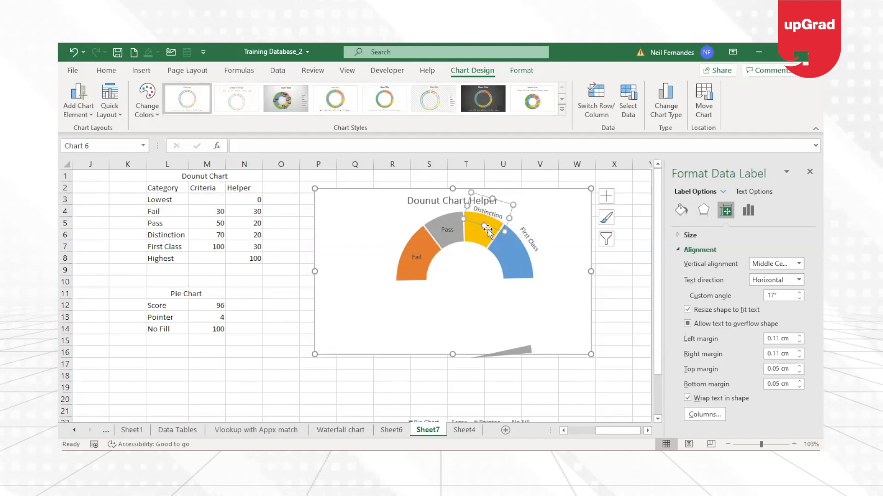
pyautogui.moveTo(485, 223)
pyautogui.mouseDown()
pyautogui.moveTo(485, 213)
pyautogui.moveTo(492, 217)
pyautogui.mouseUp()
# - Extend the doughnut chart's height down to row 18 and move the Pass label outside the grey segment
pyautogui.click(415, 201)
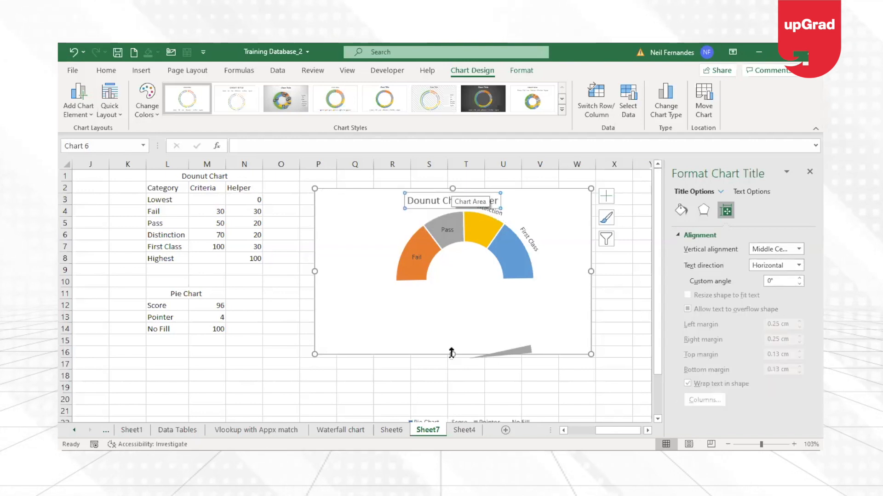
pyautogui.moveTo(451, 353); pyautogui.dragTo(452, 376)
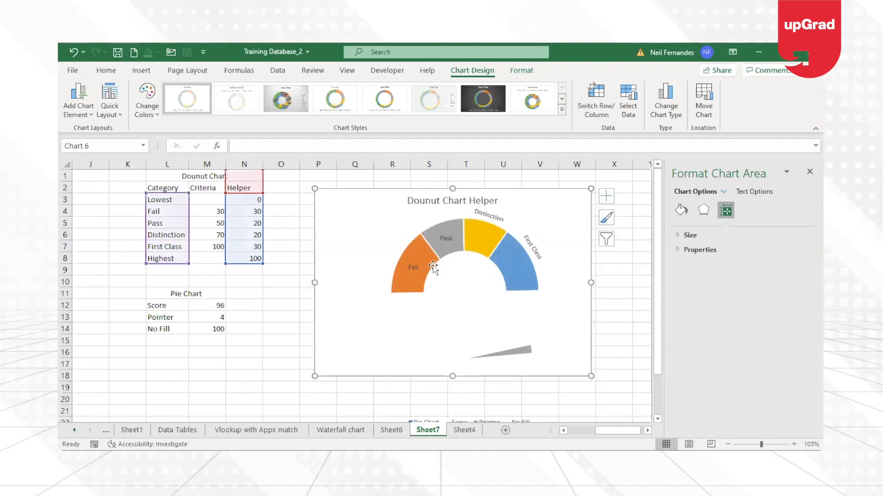
pyautogui.click(444, 236)
pyautogui.moveTo(444, 235); pyautogui.dragTo(439, 214)
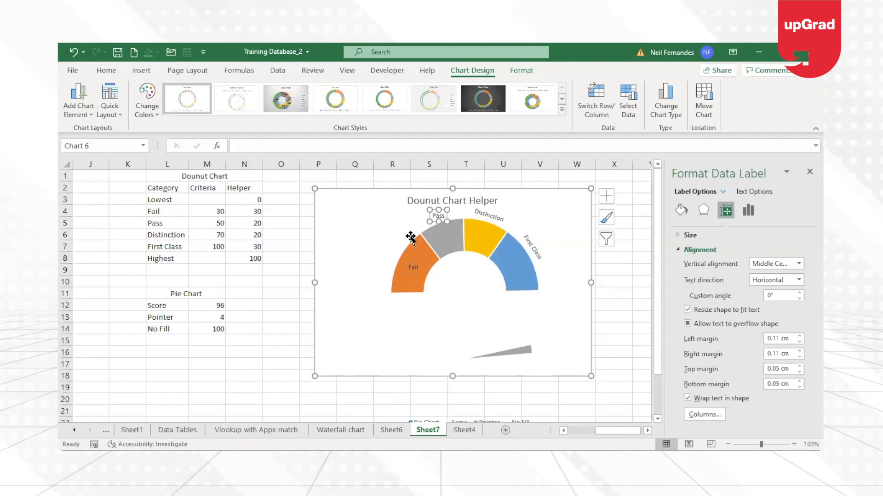
# - Shift the overlapping pie chart down and move the Fail label outside the orange segment's outer edge
pyautogui.click(405, 268)
pyautogui.click(412, 263)
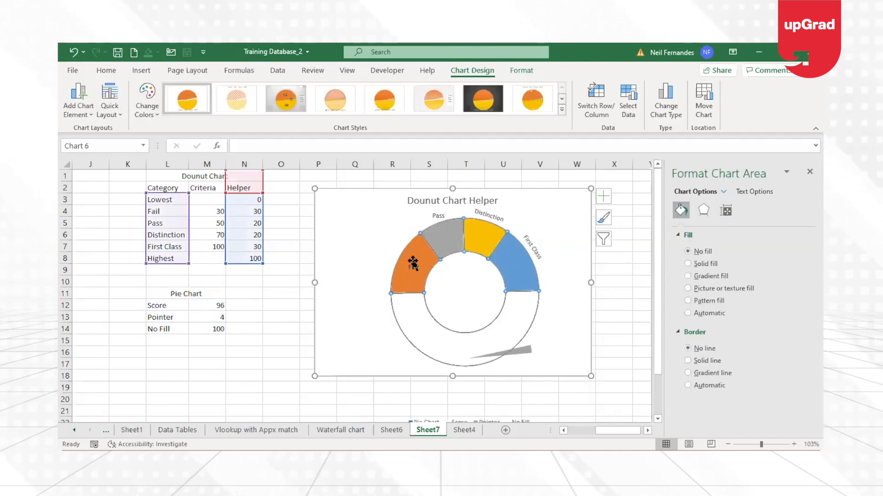
pyautogui.click(412, 269)
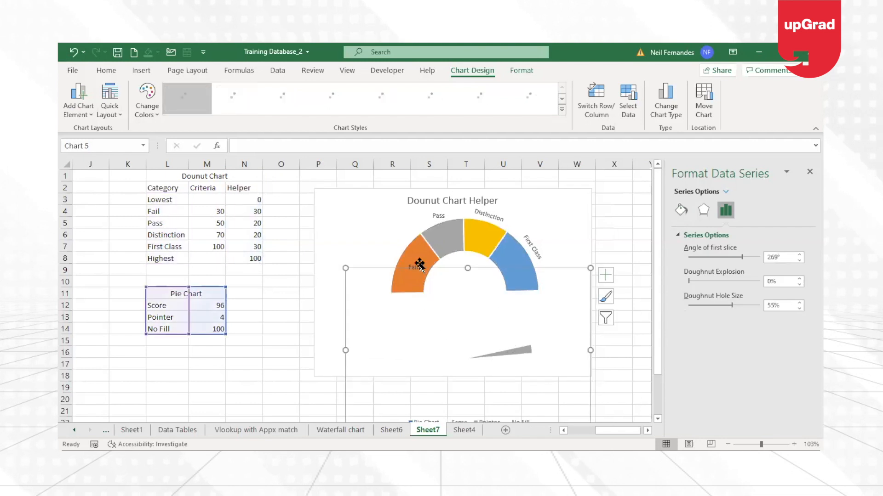
pyautogui.moveTo(417, 267); pyautogui.dragTo(419, 285)
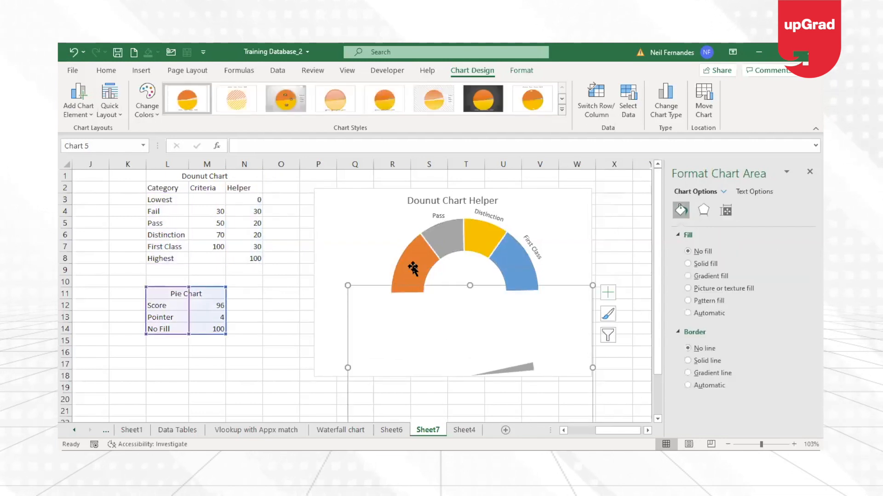
pyautogui.click(413, 268)
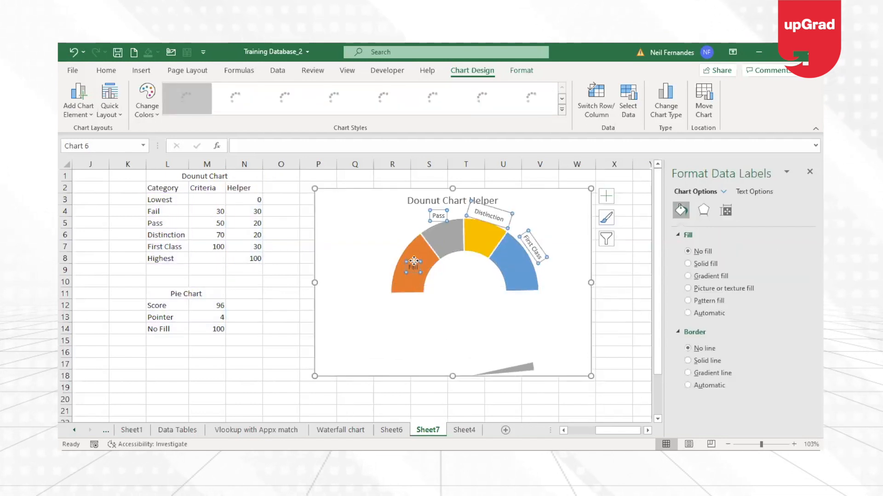
pyautogui.click(413, 267)
pyautogui.moveTo(391, 248); pyautogui.dragTo(391, 249)
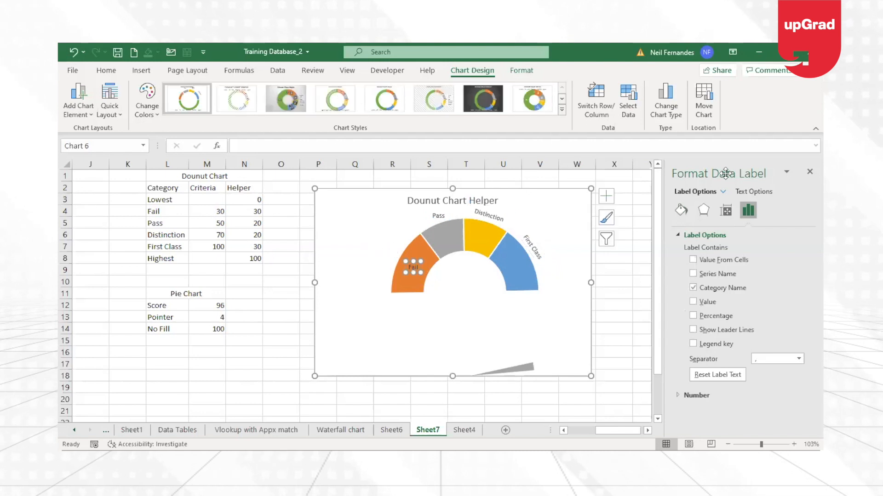
# - Set the custom text angle of the Fail label to -56° so it follows the doughnut's curve
pyautogui.click(726, 212)
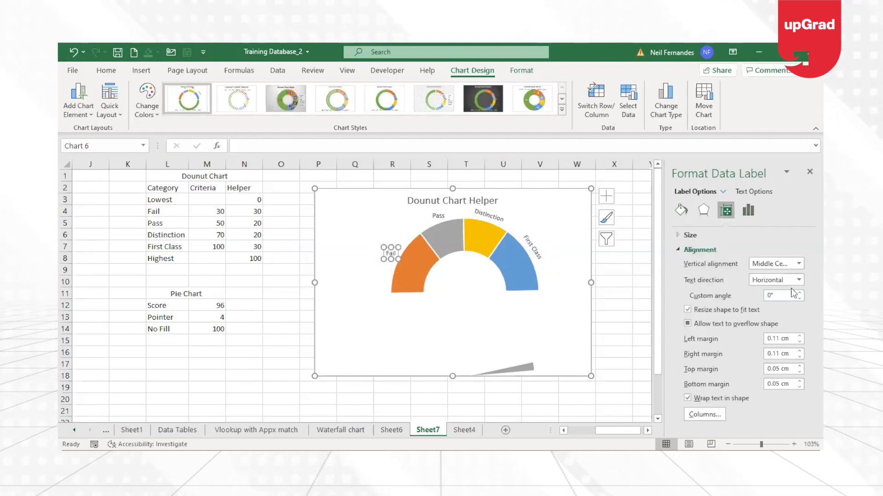
pyautogui.click(798, 298)
pyautogui.click(798, 298)
pyautogui.click(798, 298)
pyautogui.click(798, 298)
pyautogui.click(798, 297)
pyautogui.click(798, 298)
pyautogui.click(798, 298)
pyautogui.click(798, 298)
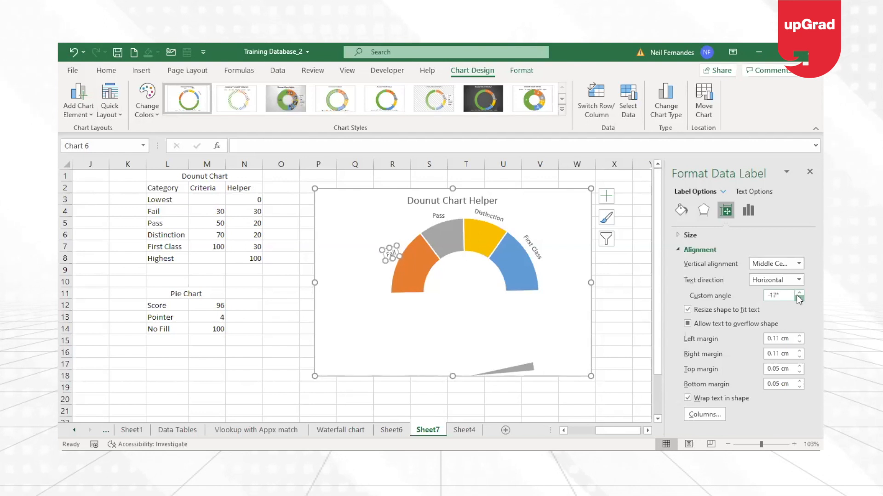
pyautogui.click(798, 298)
pyautogui.click(799, 298)
pyautogui.click(799, 298)
pyautogui.click(799, 298)
pyautogui.click(799, 298)
pyautogui.click(799, 298)
pyautogui.click(799, 298)
pyautogui.click(799, 298)
pyautogui.click(798, 298)
pyautogui.click(798, 298)
pyautogui.click(798, 297)
pyautogui.click(799, 298)
pyautogui.click(799, 298)
pyautogui.click(799, 297)
pyautogui.click(799, 298)
pyautogui.click(798, 297)
pyautogui.click(799, 298)
pyautogui.click(799, 298)
pyautogui.click(798, 298)
pyautogui.click(798, 298)
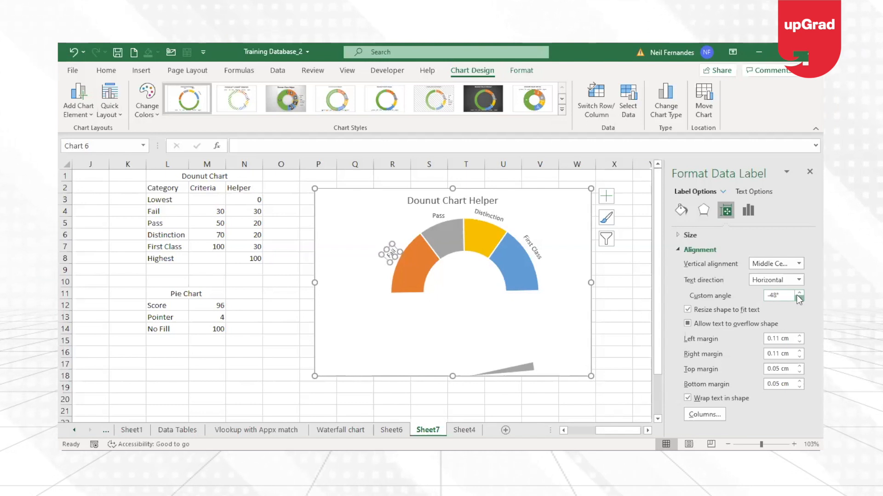
pyautogui.click(798, 298)
pyautogui.click(798, 298)
pyautogui.click(799, 298)
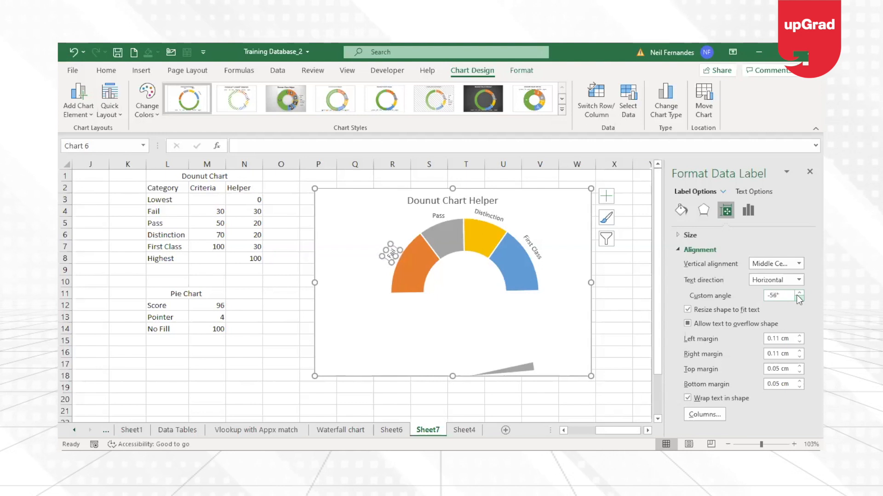
# - Return the pie series' explosion to 0% so its slices are joined again
pyautogui.click(503, 370)
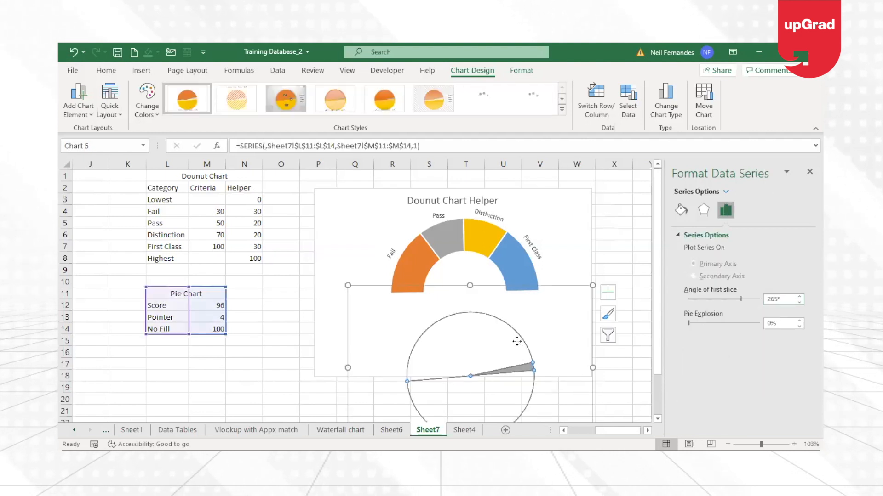
pyautogui.hotkey('ctrl', 'z')
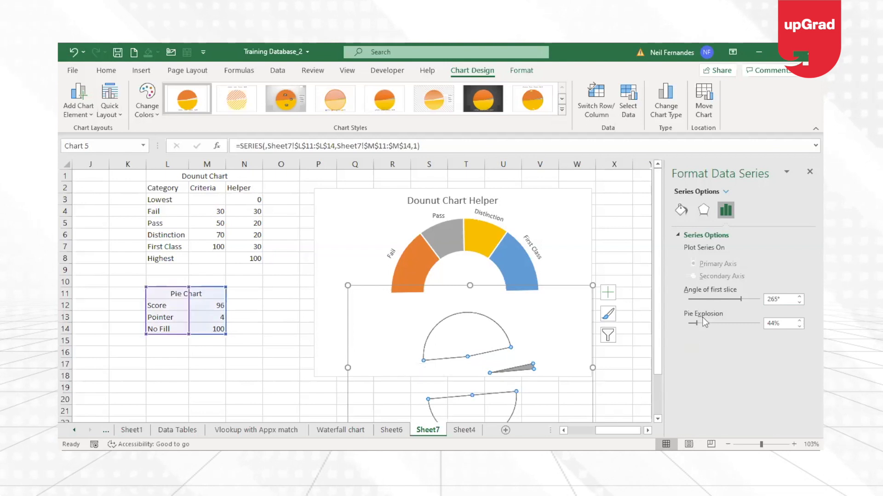
pyautogui.moveTo(698, 323); pyautogui.dragTo(689, 322)
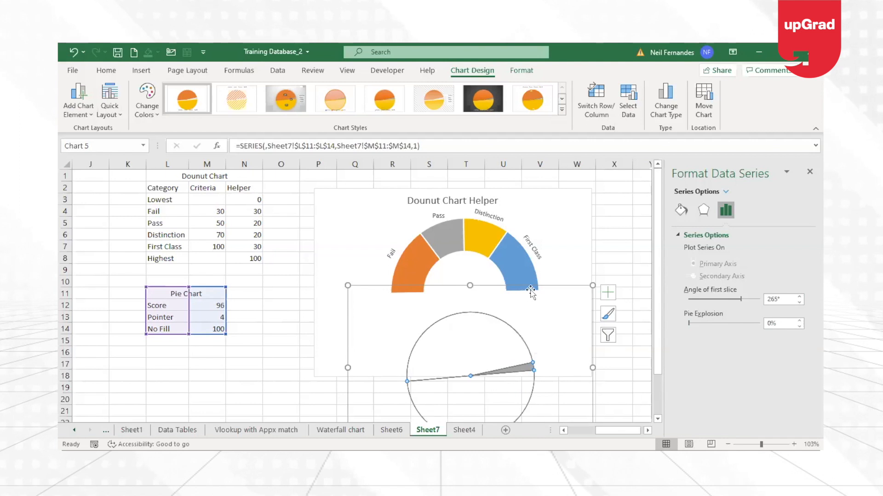
# - Move the pie chart back up over the doughnut chart so the pointer starts at the doughnut's centre
pyautogui.moveTo(561, 343); pyautogui.dragTo(557, 199)
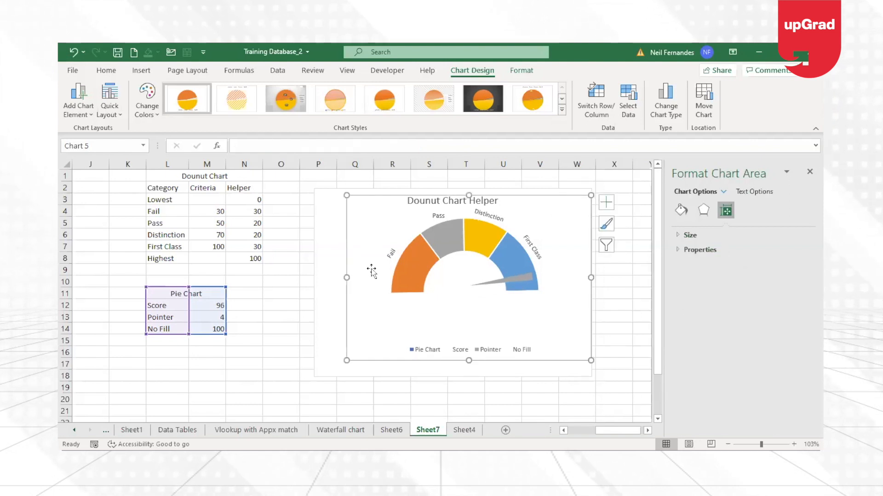
pyautogui.moveTo(355, 271); pyautogui.dragTo(344, 273)
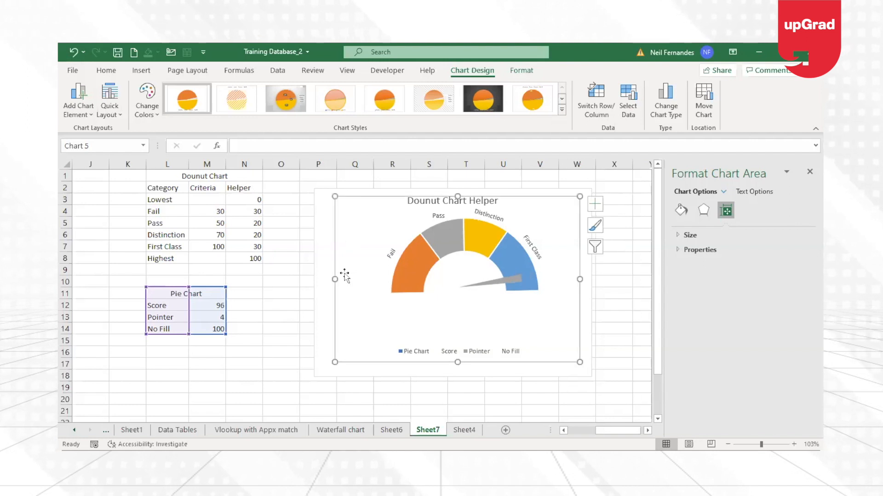
# - Enter 100 as the pie chart's Score in M12 and nudge the pie chart to line up its pointer with the doughnut
pyautogui.click(208, 303)
pyautogui.write('100')
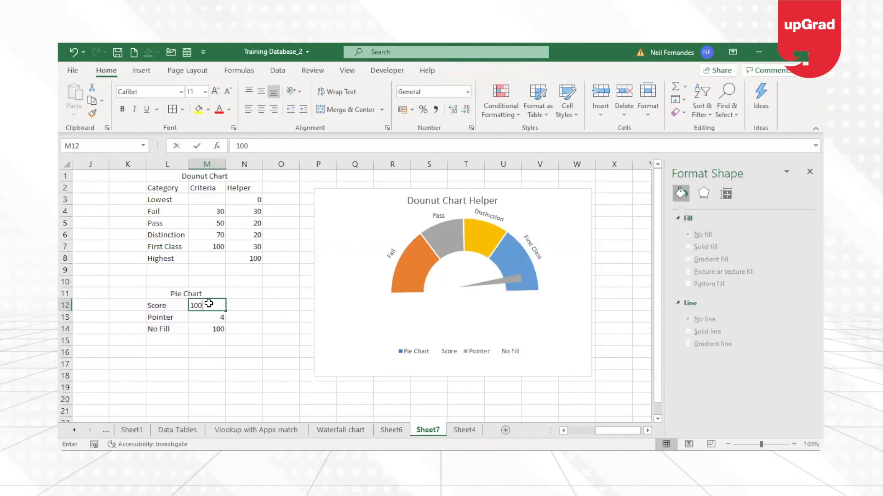
pyautogui.press('Return')
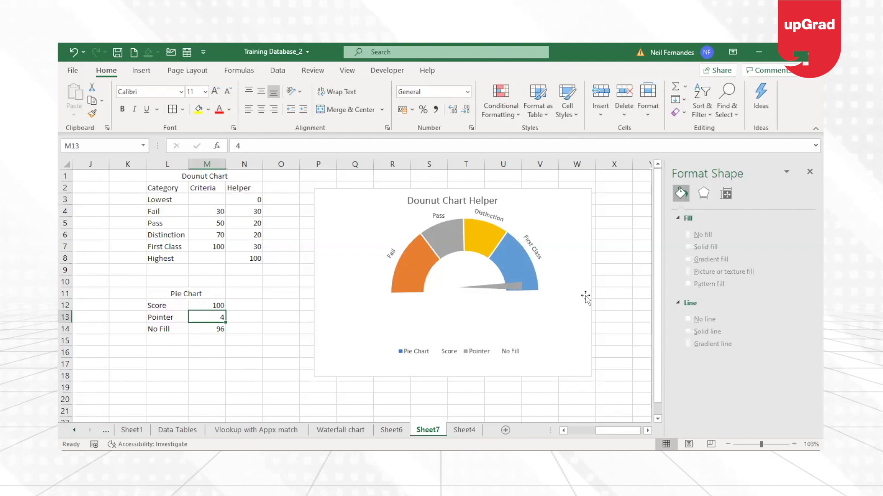
pyautogui.click(548, 208)
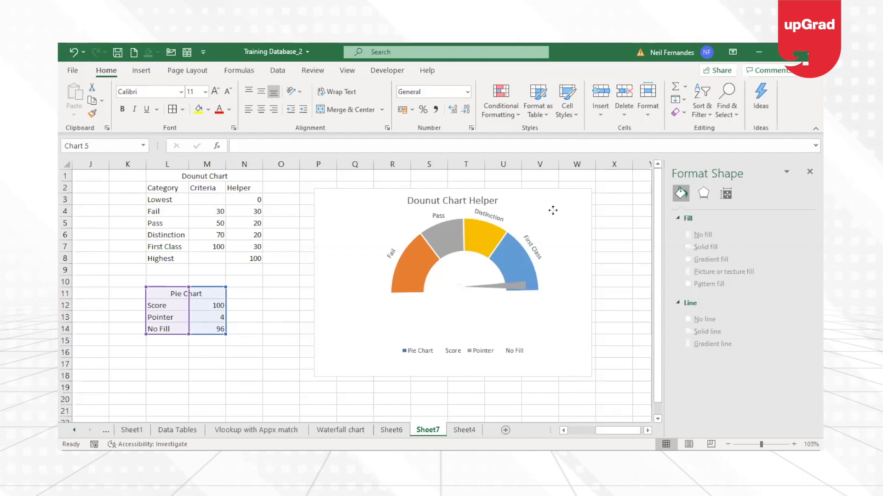
pyautogui.click(553, 213)
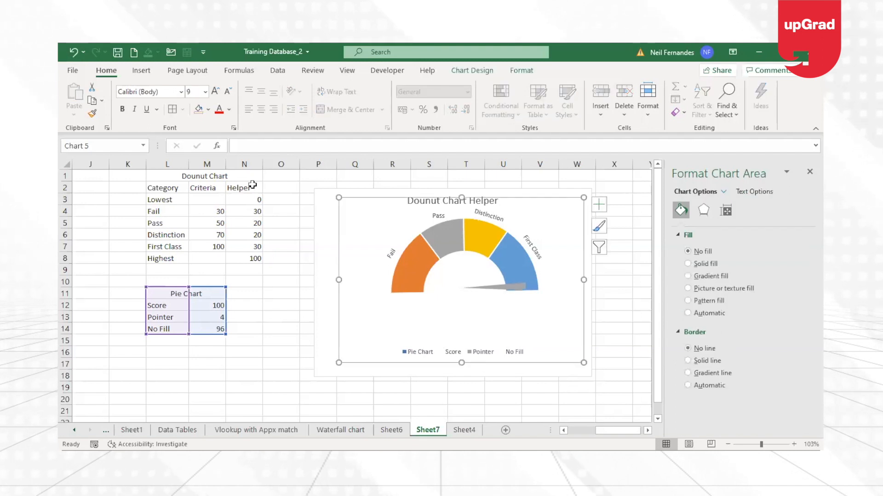
# - Link the pie chart's Score cell M12 to the selected student's score in cell I3 with a formula
pyautogui.click(205, 305)
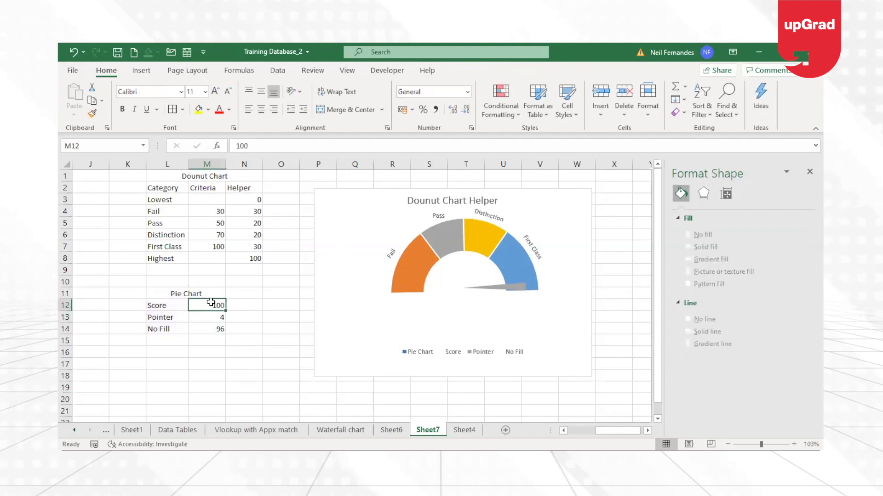
pyautogui.write('=')
pyautogui.press('Left')
pyautogui.press('Left')
pyautogui.press('Left')
pyautogui.press('Left')
pyautogui.press('Left')
pyautogui.press('Left')
pyautogui.press('Up')
pyautogui.press('Up')
pyautogui.press('Up')
pyautogui.press('Up')
pyautogui.press('Up')
pyautogui.press('Up')
pyautogui.press('Up')
pyautogui.press('Up')
pyautogui.press('Up')
pyautogui.press('Right')
pyautogui.press('Right')
pyautogui.press('Return')
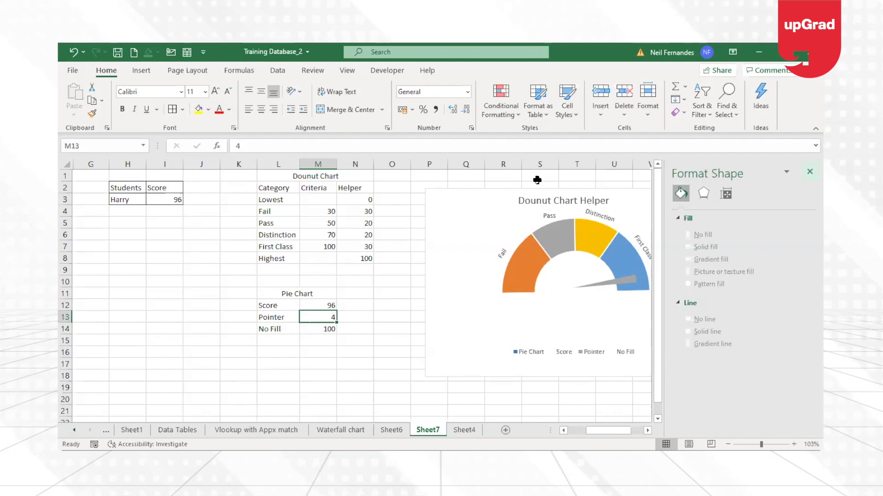
pyautogui.click(653, 197)
pyautogui.moveTo(257, 200); pyautogui.dragTo(475, 236)
pyautogui.hotkey('ctrl', 'z')
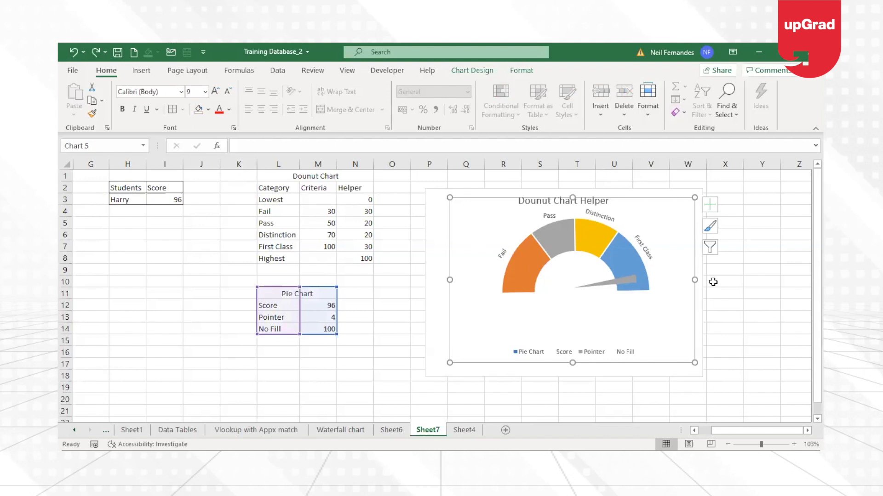
# - Choose a different student in cell H3 to test that the gauge pointer follows the selected student's score
pyautogui.click(142, 199)
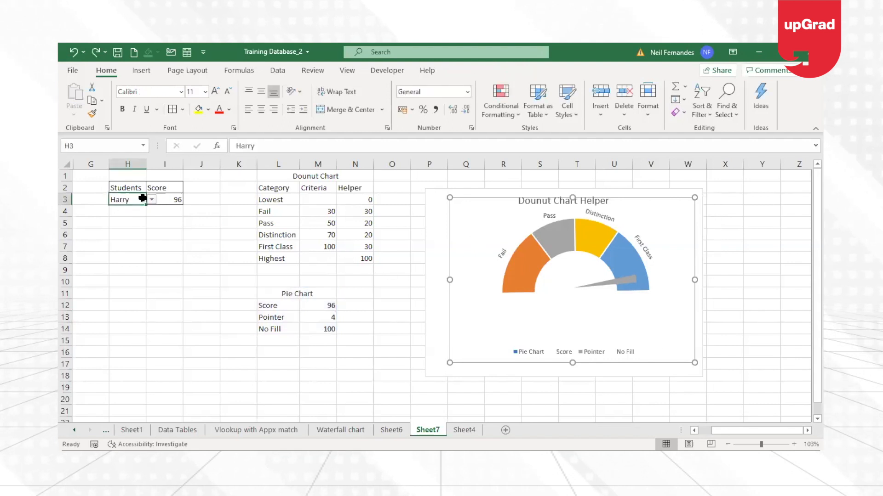
pyautogui.click(151, 200)
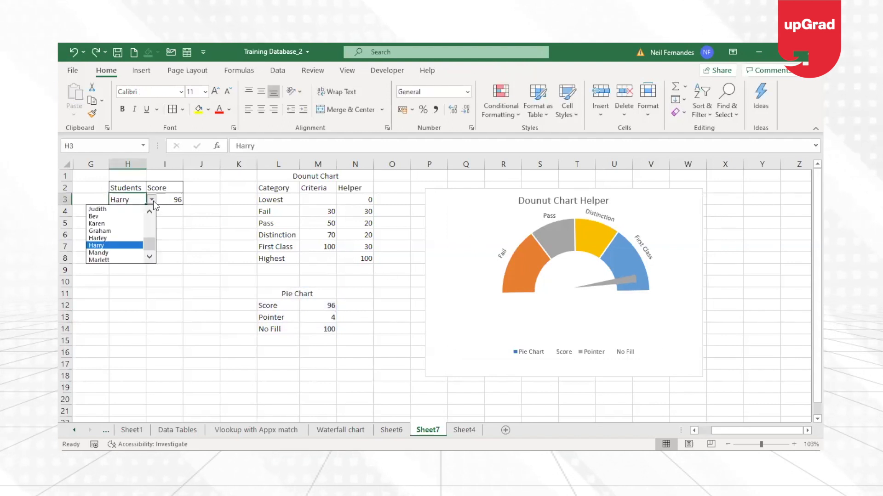
pyautogui.click(100, 225)
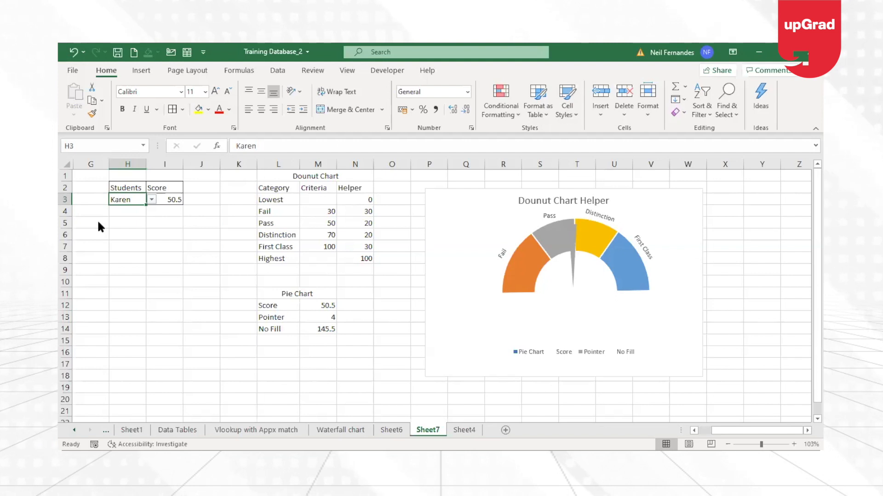
# - Fill the pie chart's Pointer slice with black so it stands out against the doughnut
pyautogui.click(546, 242)
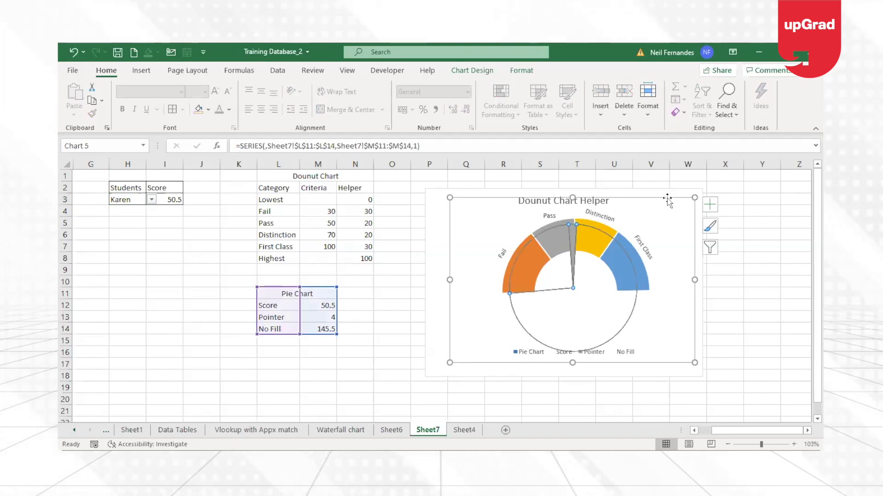
pyautogui.click(572, 266)
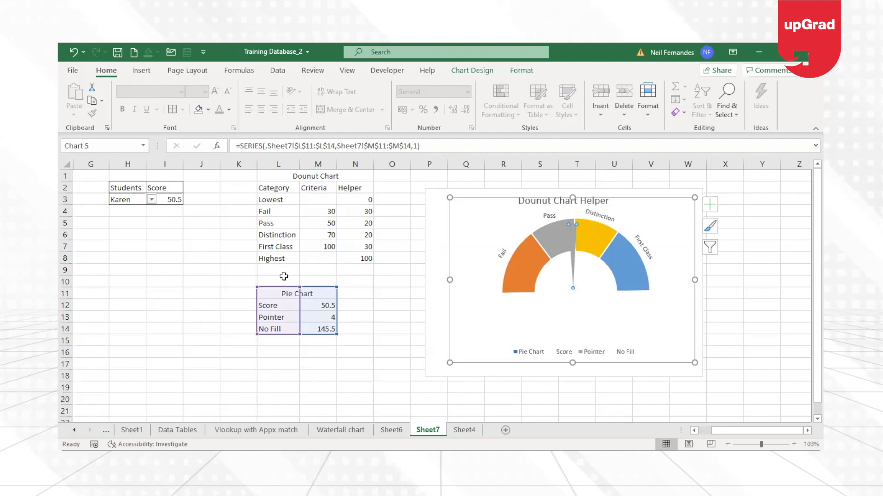
pyautogui.click(498, 271)
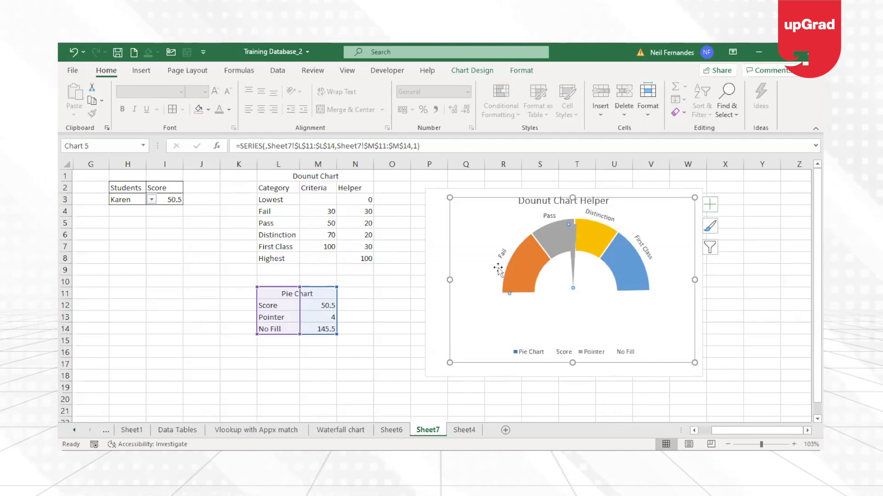
pyautogui.click(504, 72)
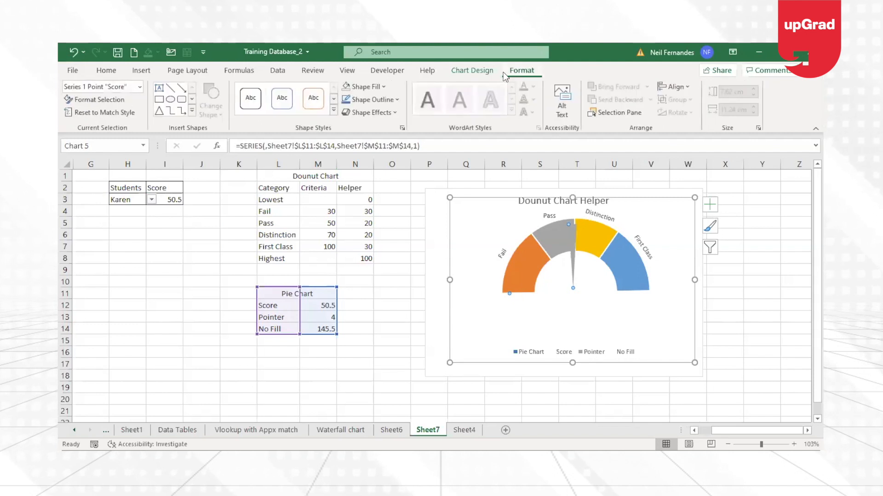
pyautogui.click(360, 87)
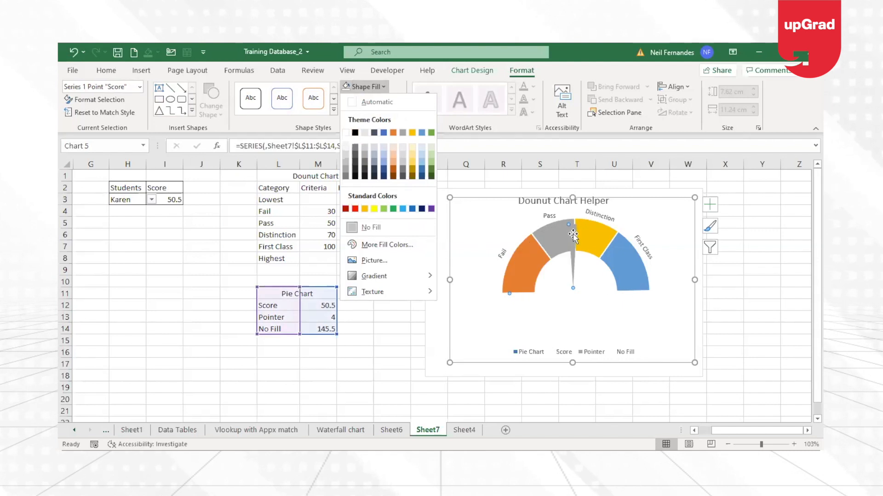
pyautogui.click(573, 235)
pyautogui.click(572, 235)
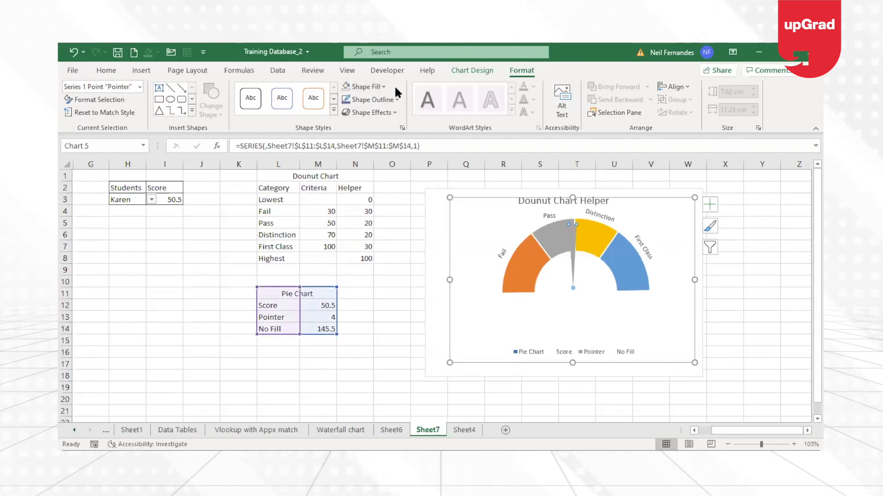
pyautogui.click(358, 89)
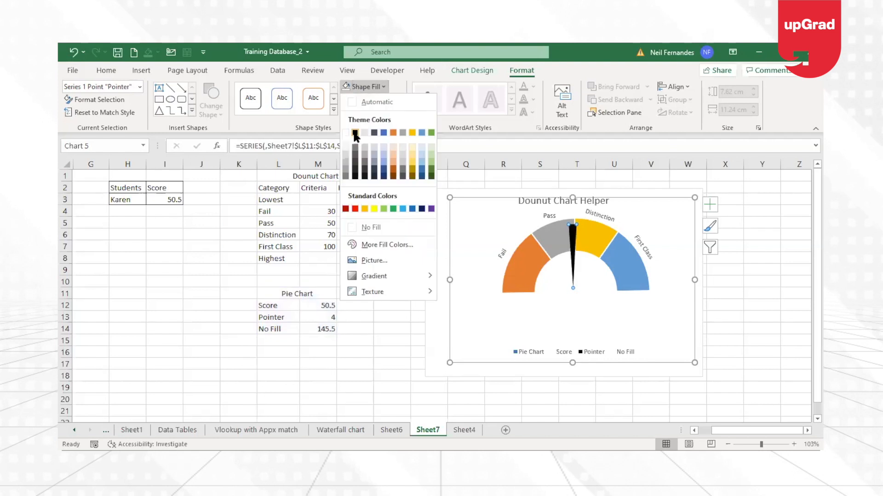
pyautogui.click(357, 137)
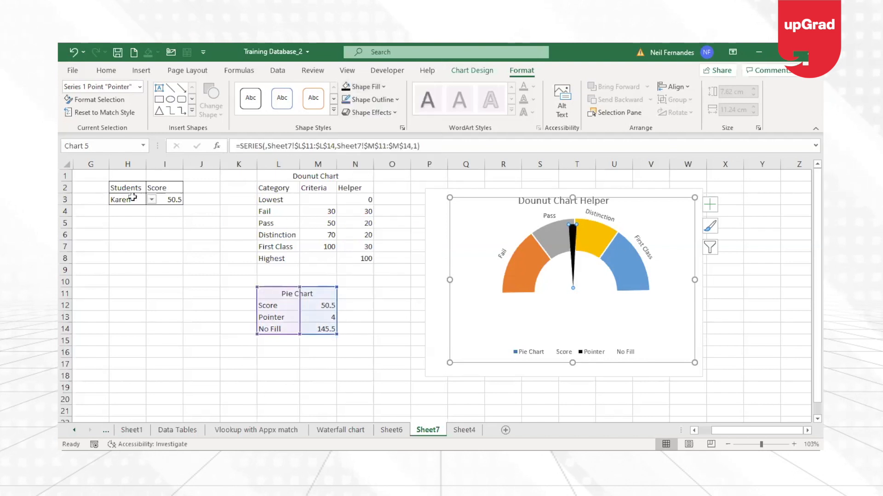
# - Select a student from nearer the start of the list in H3 to test the black pointer, and deselect the chart
pyautogui.click(152, 199)
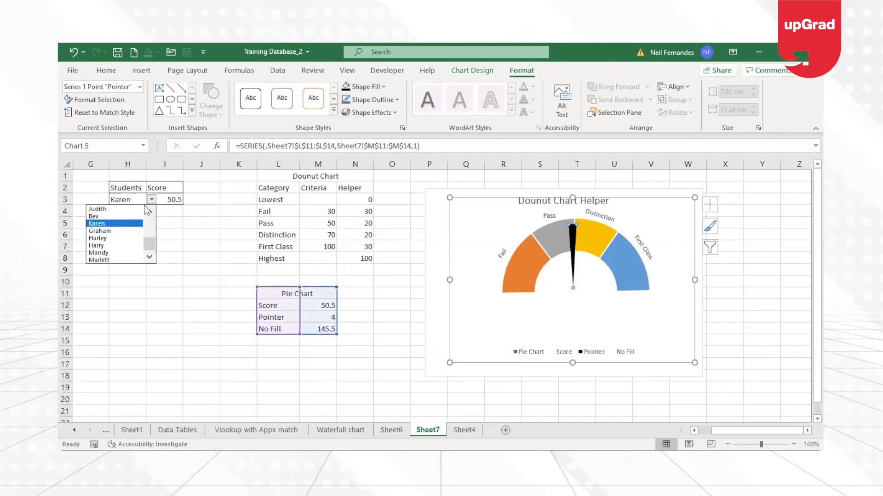
pyautogui.click(149, 212)
pyautogui.click(149, 212)
pyautogui.click(149, 212)
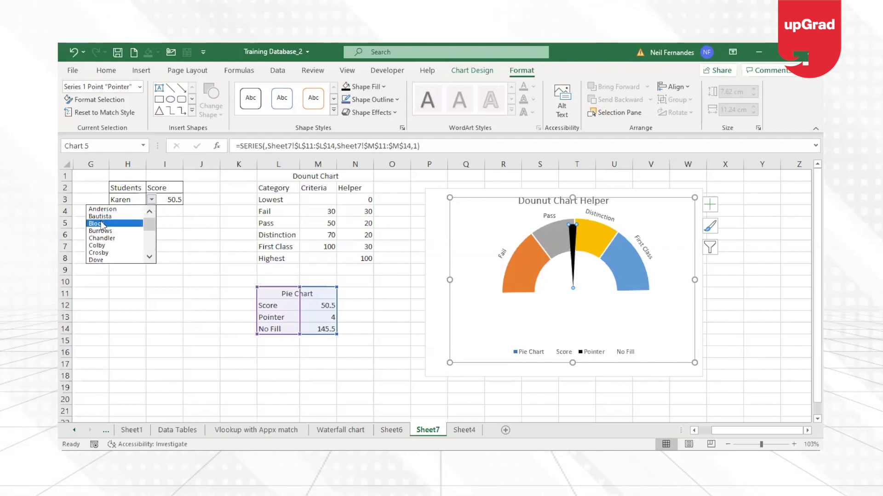
pyautogui.click(101, 223)
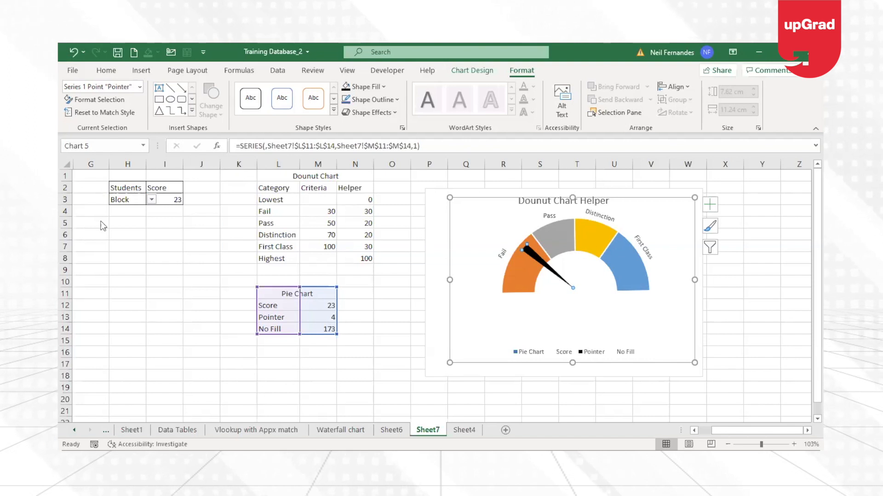
pyautogui.click(734, 376)
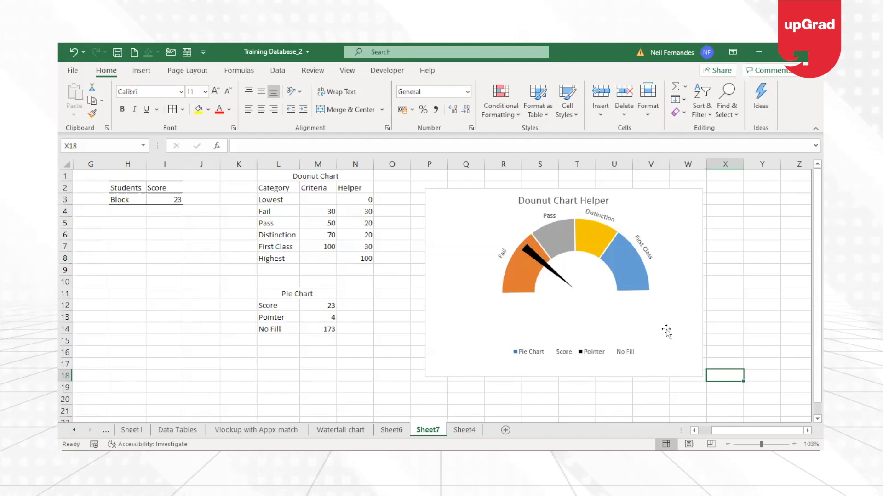
pyautogui.click(606, 353)
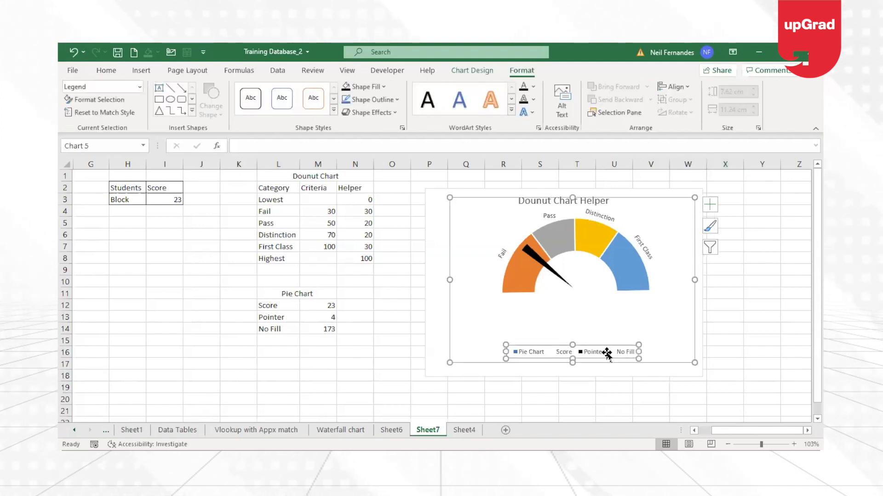
pyautogui.click(777, 330)
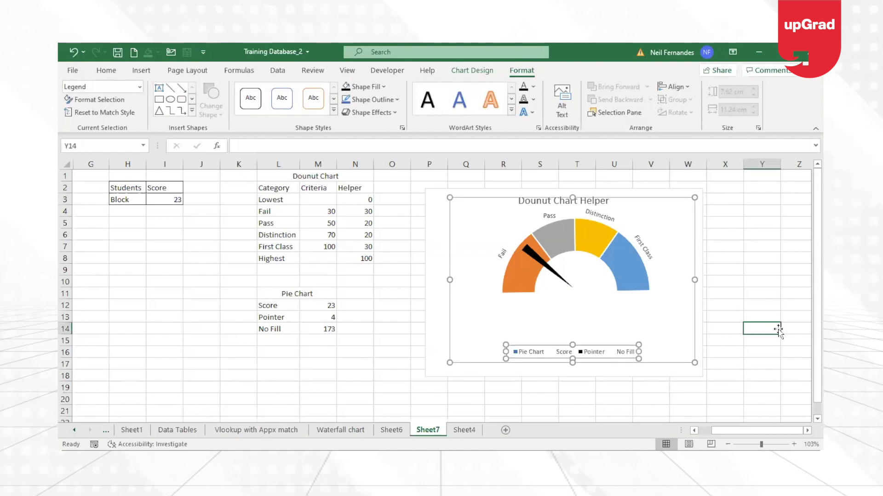